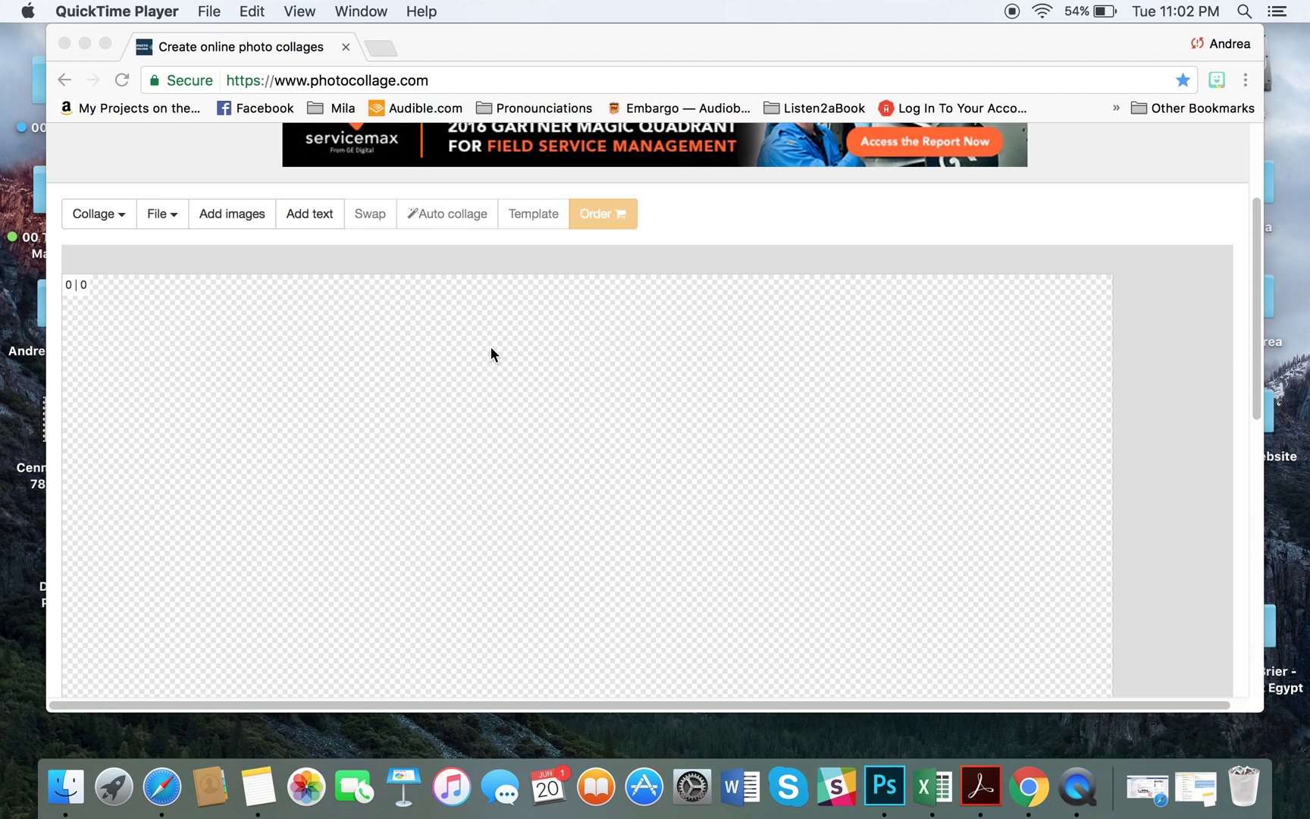
# Step: Switch to Finder and add the covers from broken skies through LoveNouve…book.v2.jpg in Audiobook Cover Size to the PhotoCollage.com canvas
pyautogui.click(1255, 307)
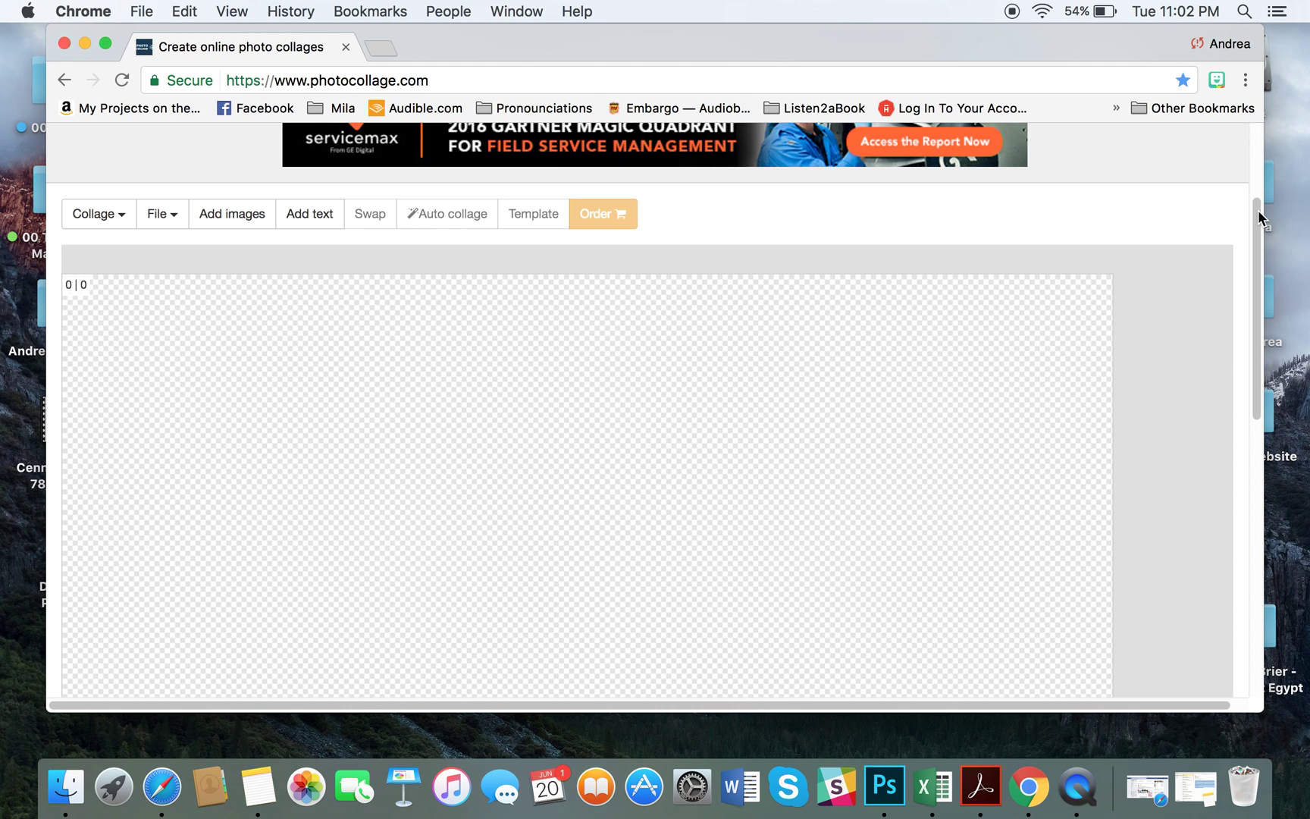
pyautogui.scroll(5, 1258, 210)
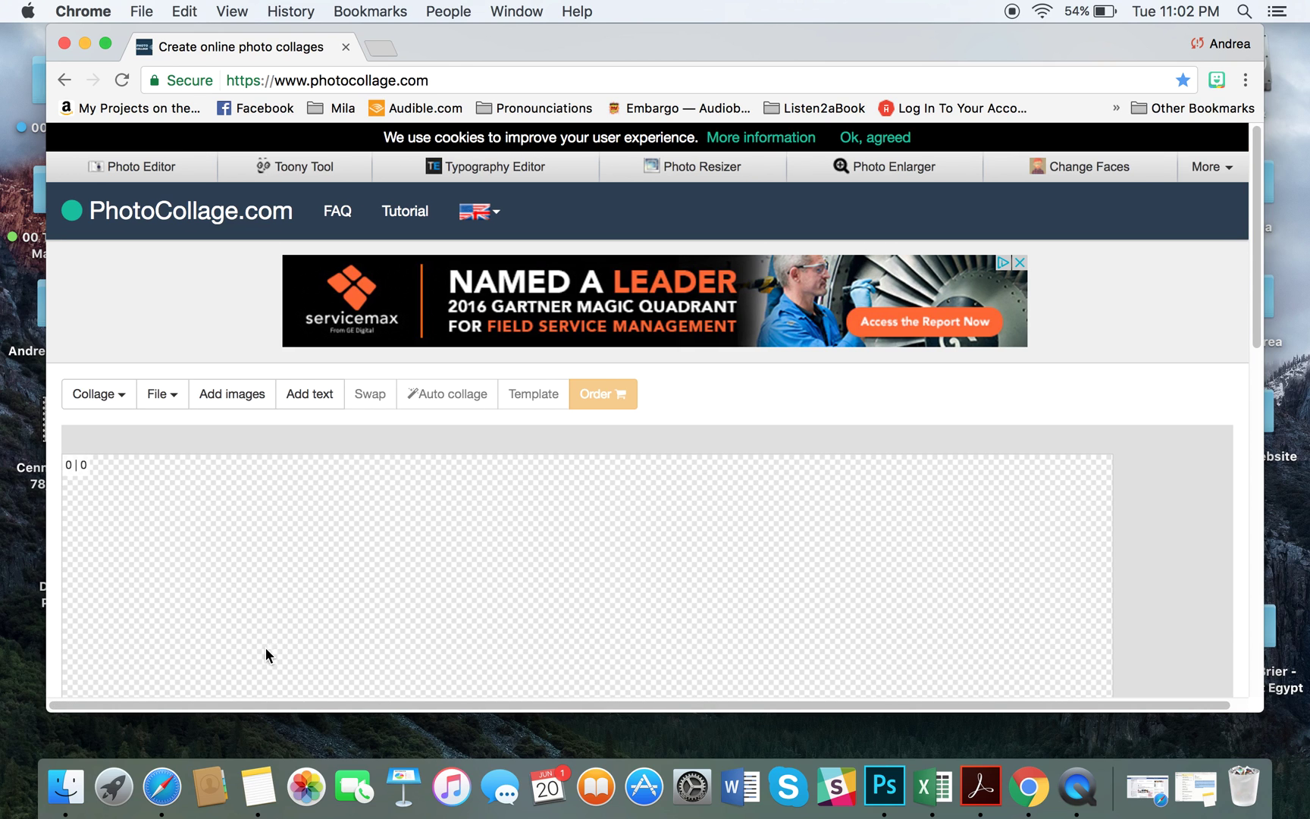
pyautogui.click(66, 789)
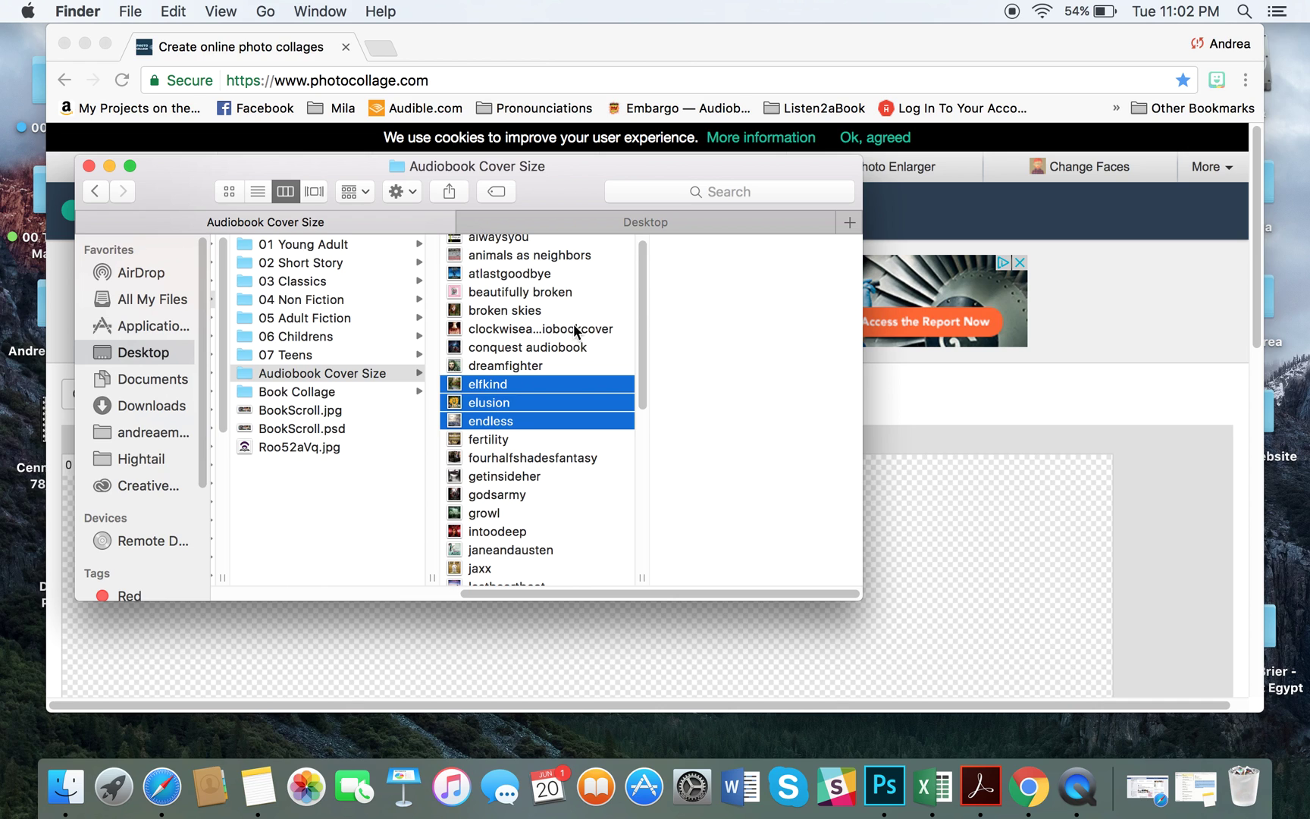
pyautogui.scroll(1, 614, 341)
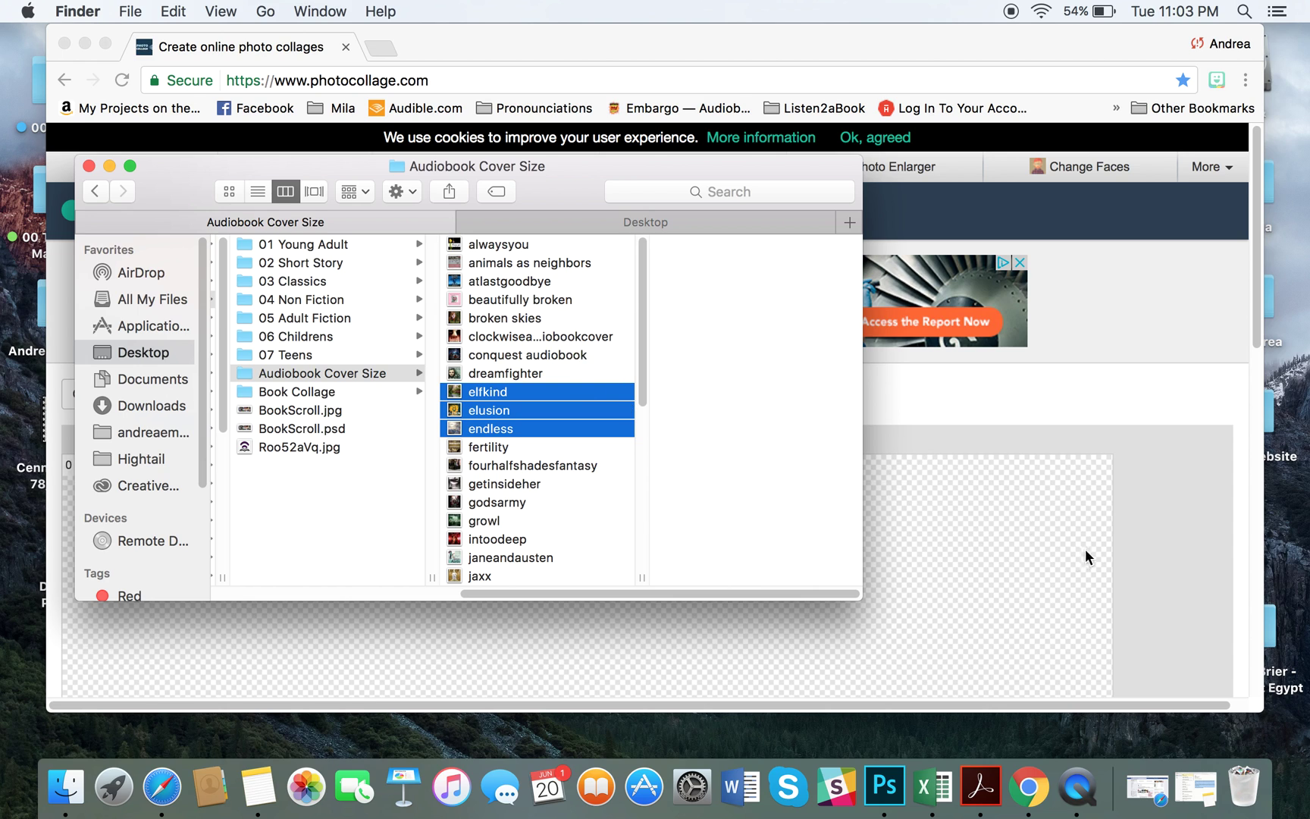
pyautogui.click(590, 338)
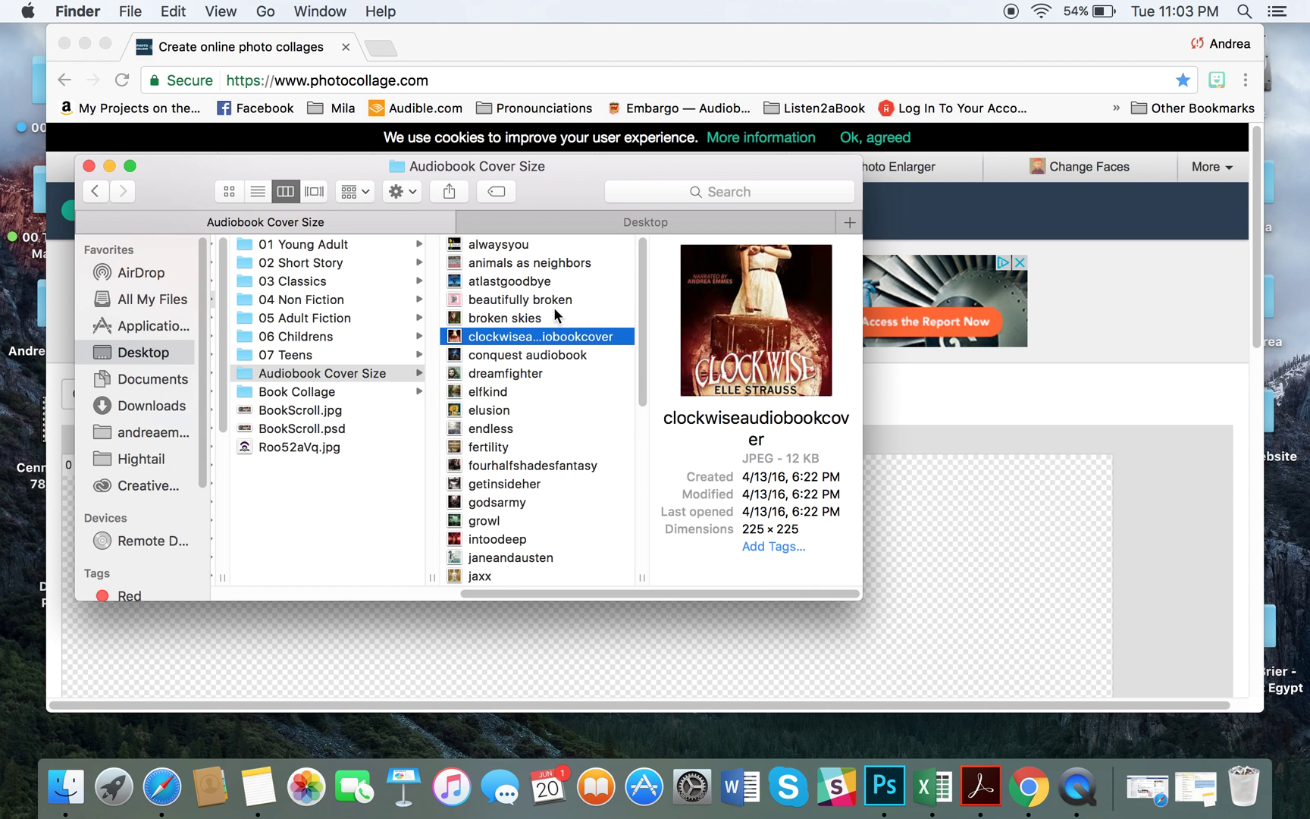
pyautogui.moveTo(572, 315); pyautogui.dragTo(542, 540)
pyautogui.scroll(-5, 535, 485)
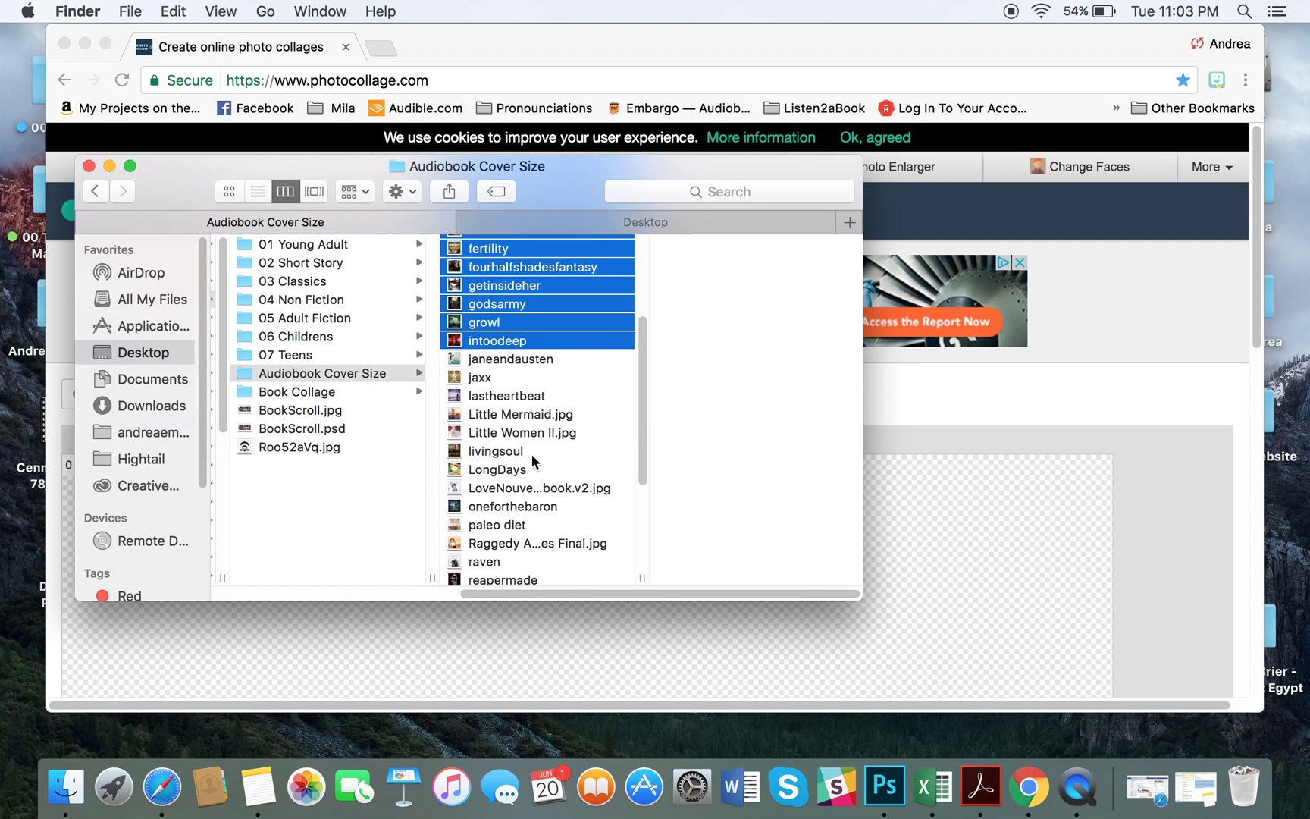
pyautogui.keyDown('shift'); pyautogui.click(535, 492); pyautogui.keyUp('shift')
pyautogui.moveTo(523, 454); pyautogui.dragTo(952, 586)
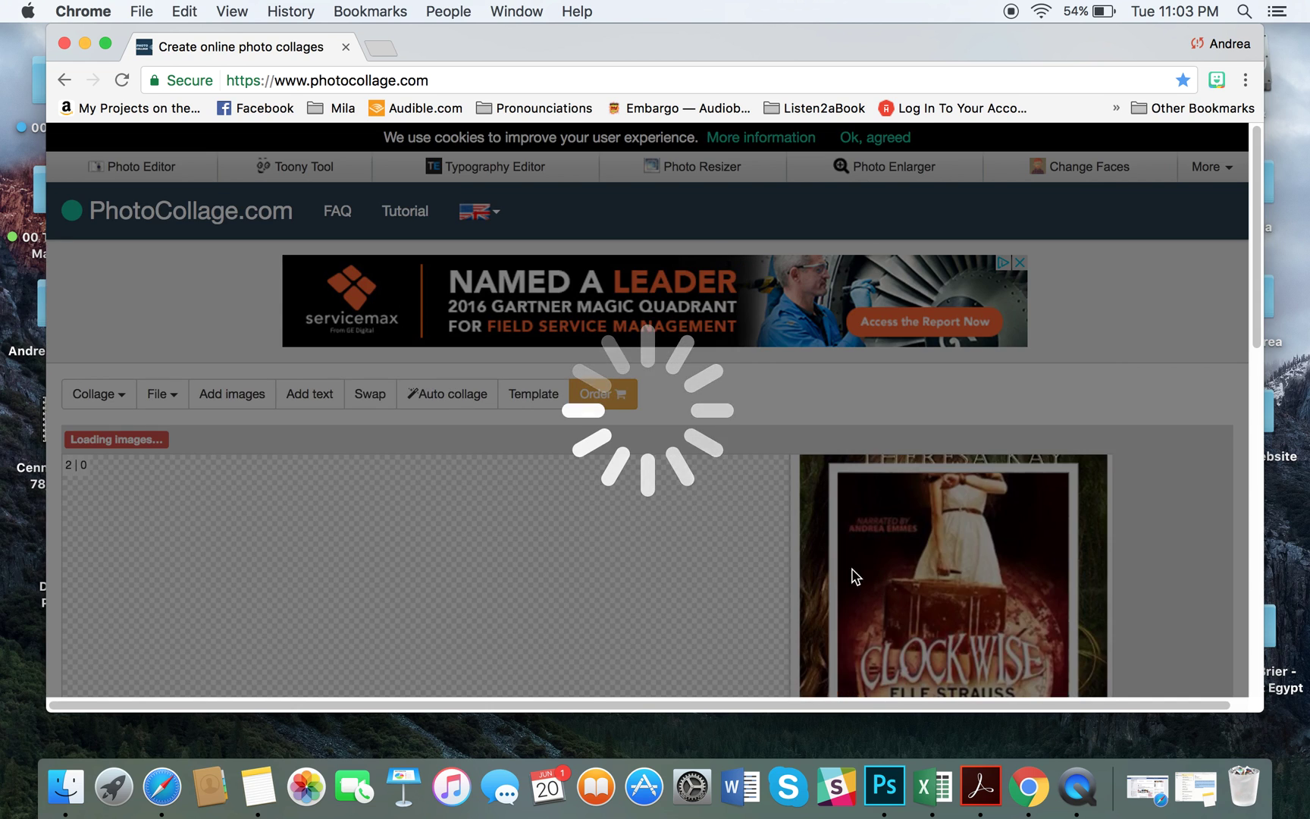
# Step: Spread out the stacked covers by moving Love Nouveau and the covers beneath it towards the canvas's left side
pyautogui.scroll(-4, 798, 553)
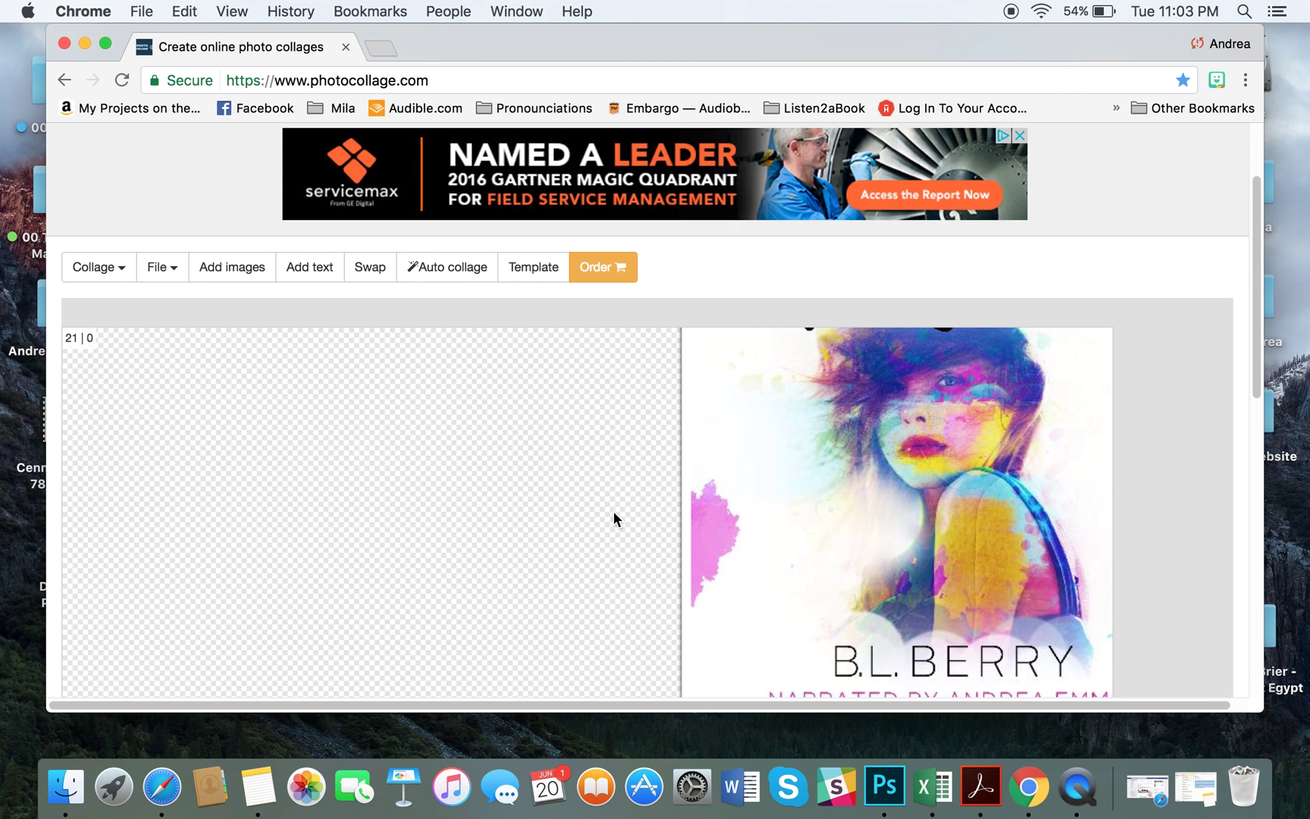
pyautogui.scroll(-3, 673, 503)
pyautogui.moveTo(890, 358); pyautogui.dragTo(439, 458)
pyautogui.moveTo(825, 400); pyautogui.dragTo(491, 549)
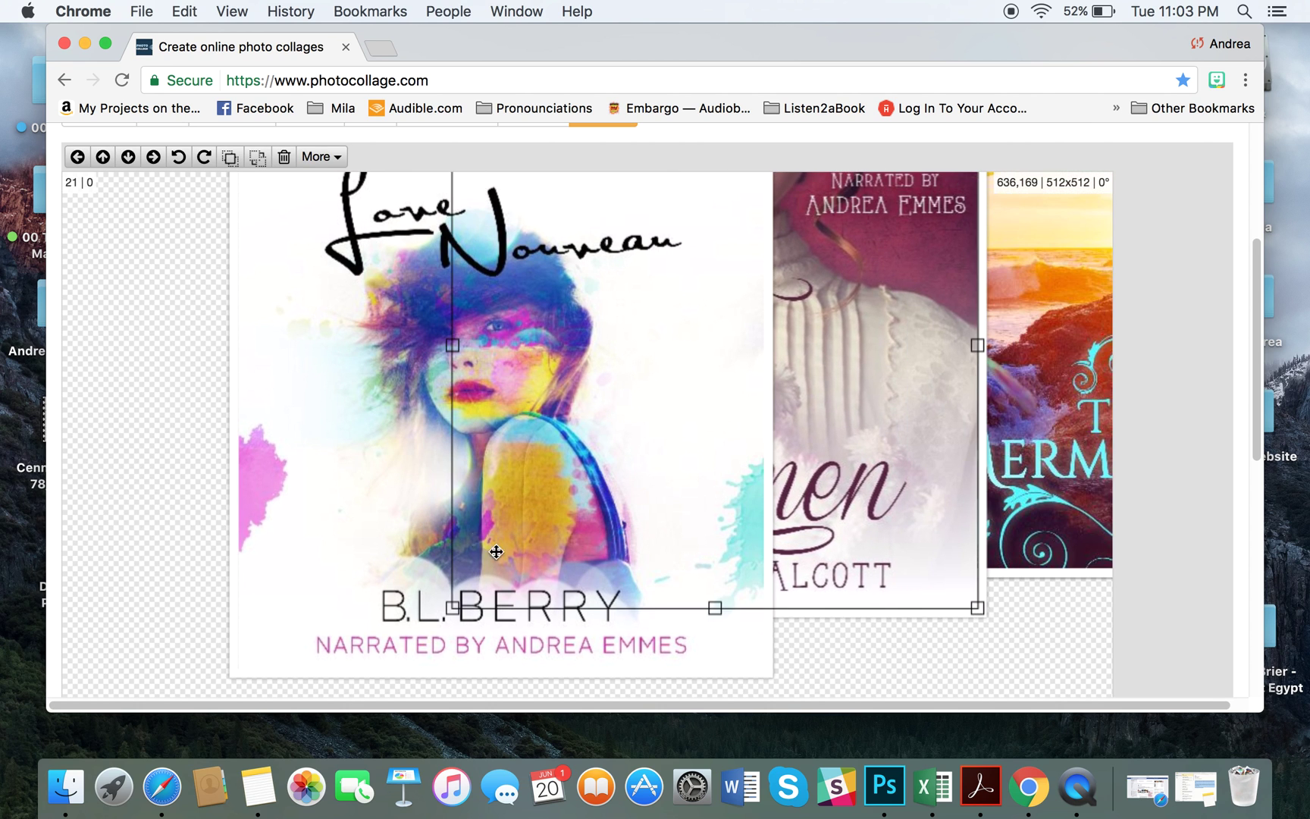
# Step: Move the Love Nouveau cover lower on the canvas, shrink it to about 280 × 280 and rotate it about 14°
pyautogui.scroll(-3, 472, 526)
pyautogui.scroll(-4, 472, 526)
pyautogui.moveTo(366, 341); pyautogui.dragTo(330, 639)
pyautogui.moveTo(731, 666); pyautogui.dragTo(488, 435)
pyautogui.moveTo(371, 311); pyautogui.dragTo(372, 366)
pyautogui.moveTo(355, 168); pyautogui.dragTo(402, 161)
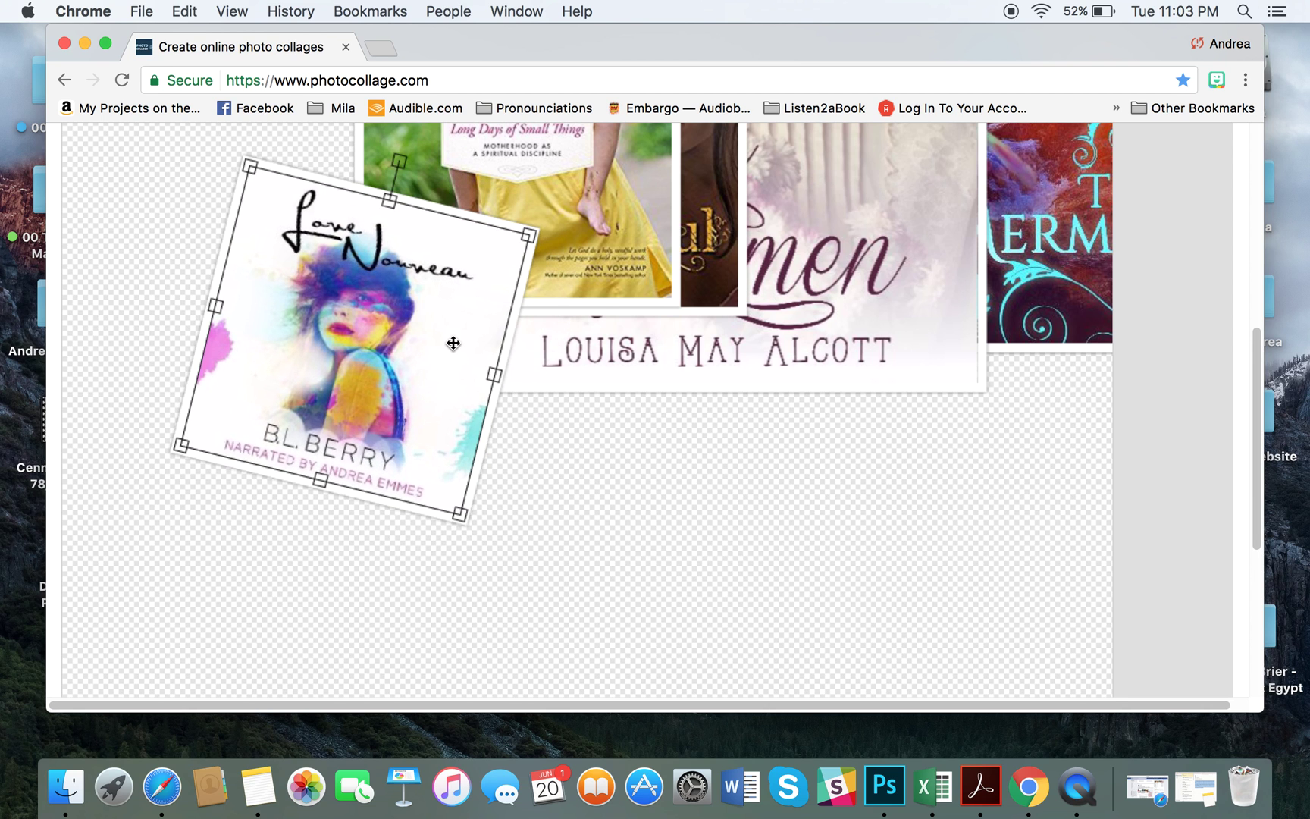
# Step: Arrange all the covers into a grid with Auto collage and review the layout
pyautogui.scroll(5, 453, 342)
pyautogui.click(455, 286)
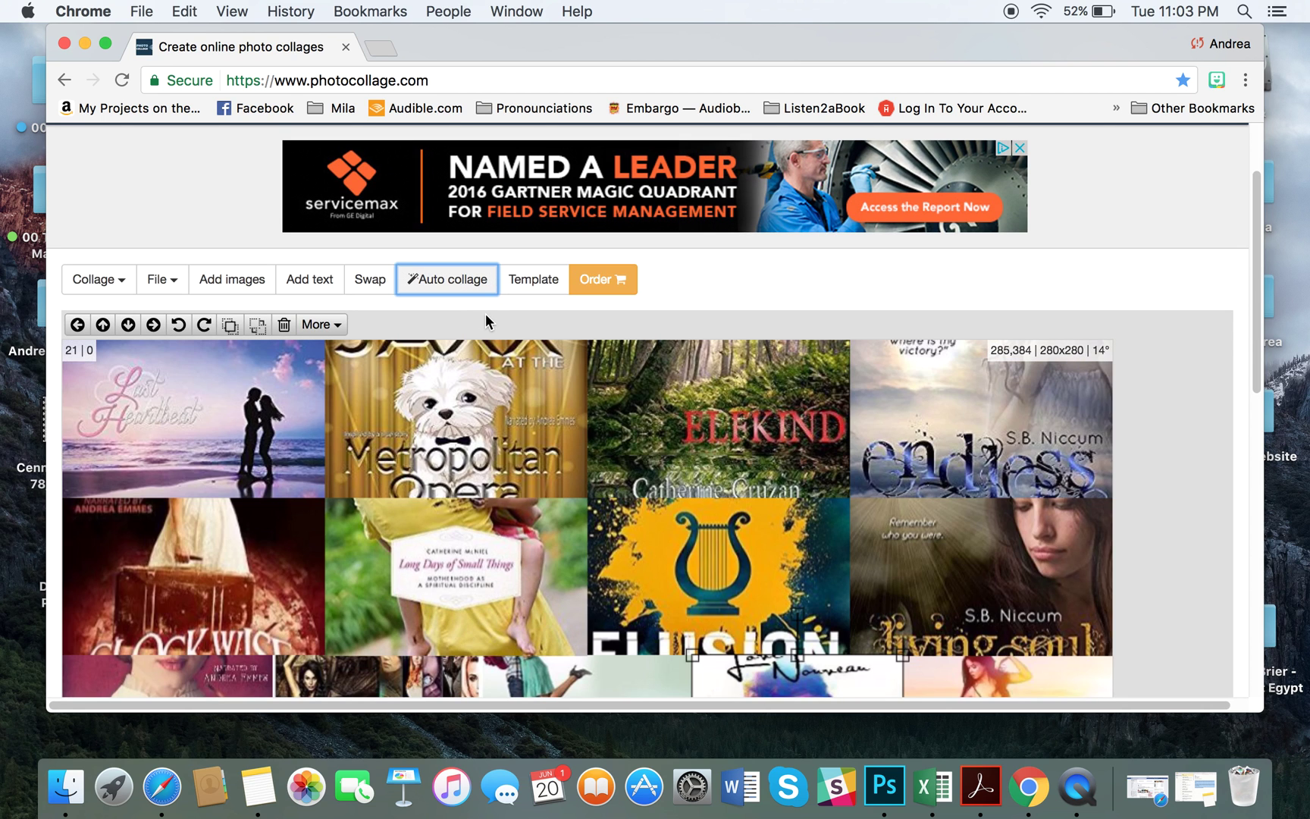
pyautogui.scroll(-10, 1122, 498)
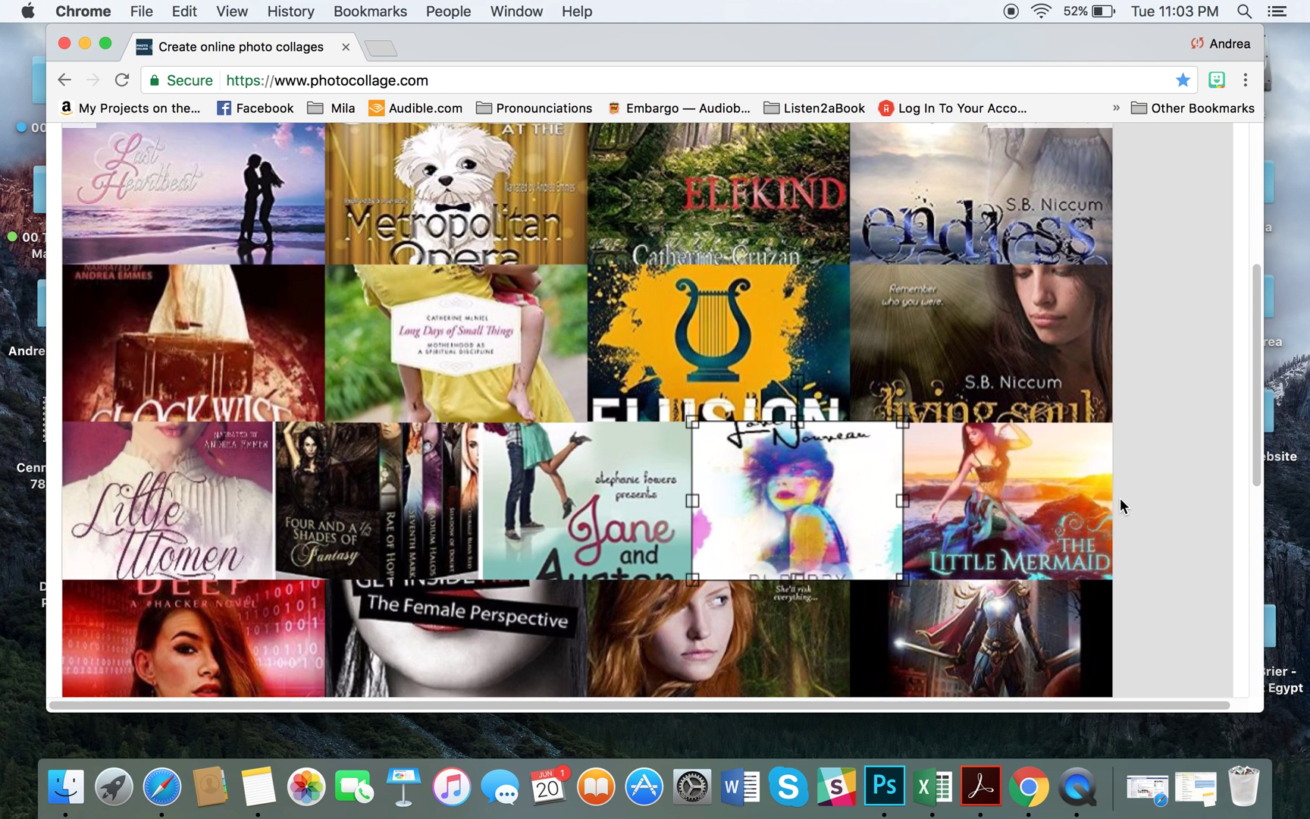
pyautogui.scroll(2, 1101, 494)
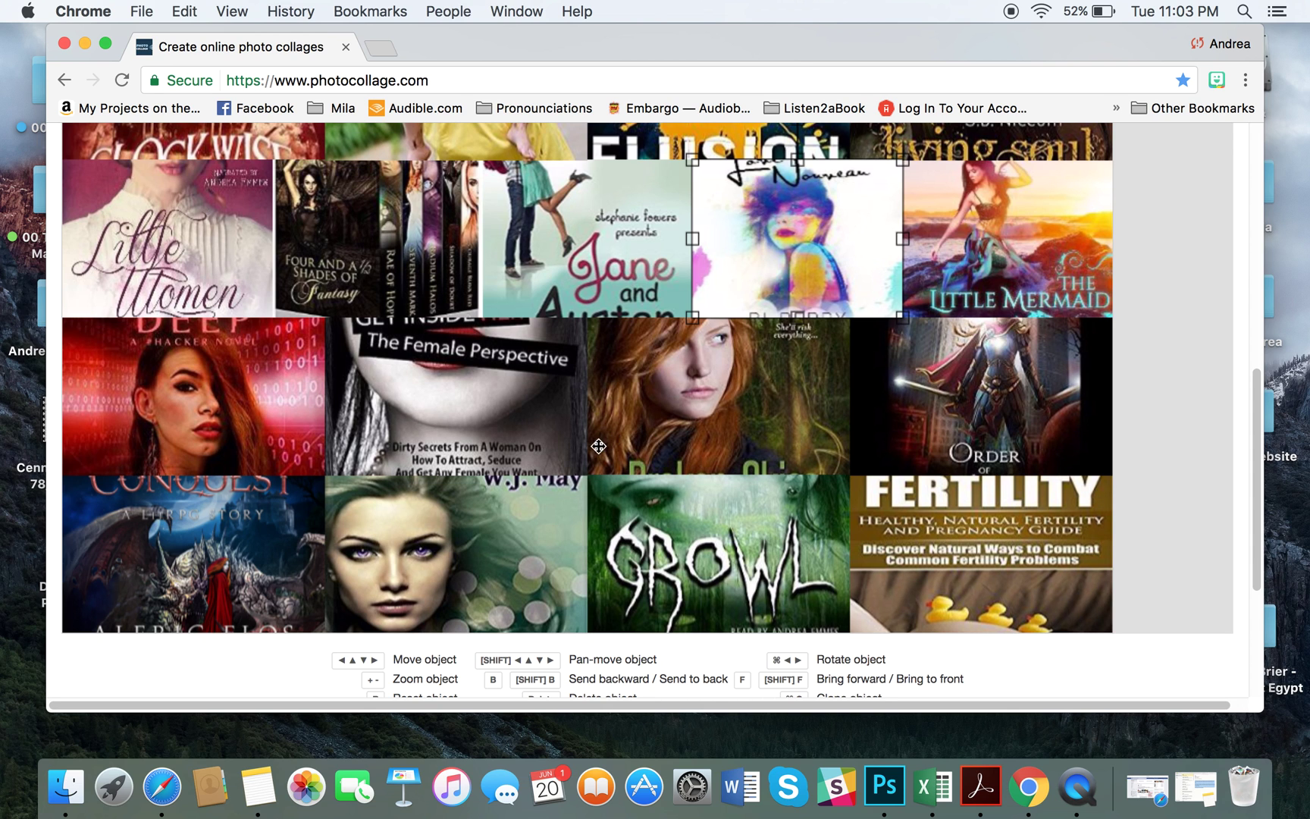
# Step: Apply the circular 21-image template to the covers and look over the arrangement
pyautogui.scroll(7, 598, 447)
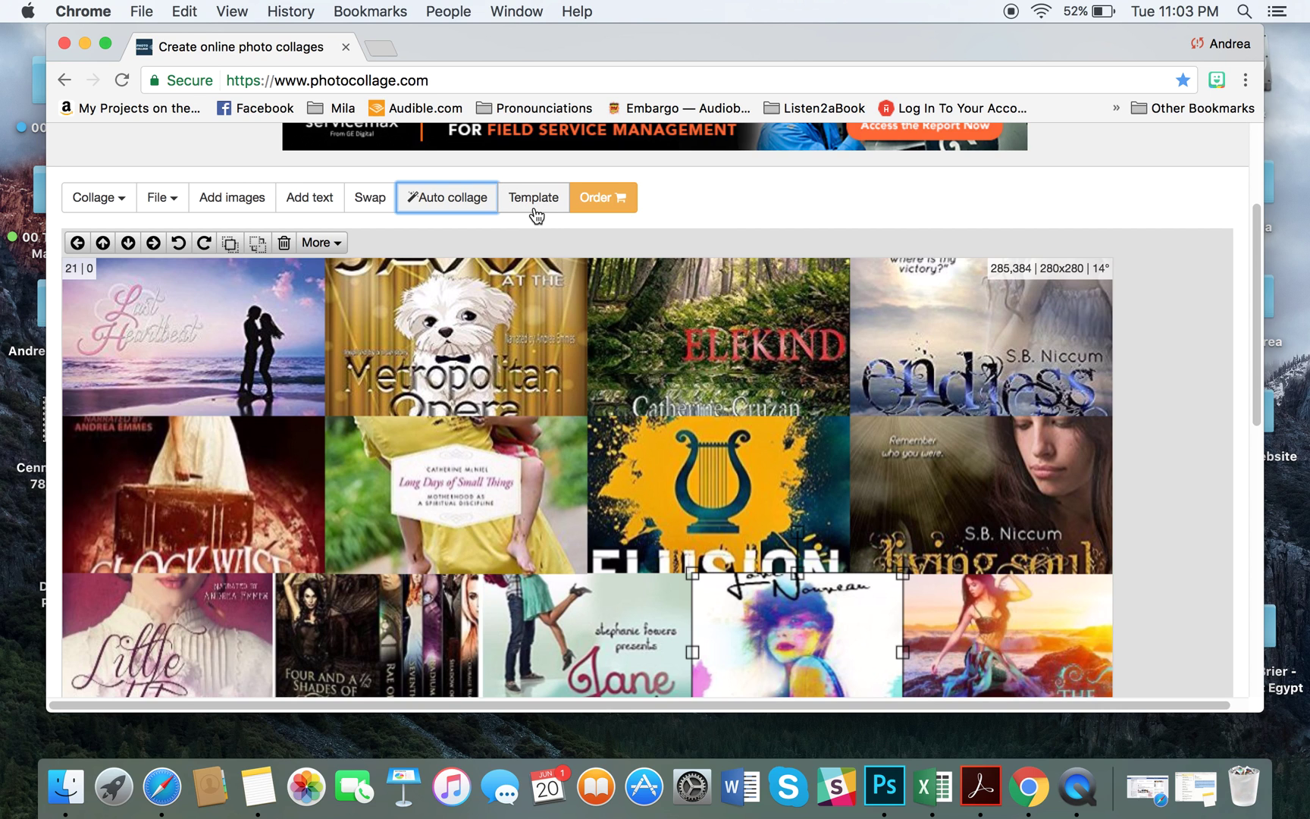
pyautogui.click(542, 215)
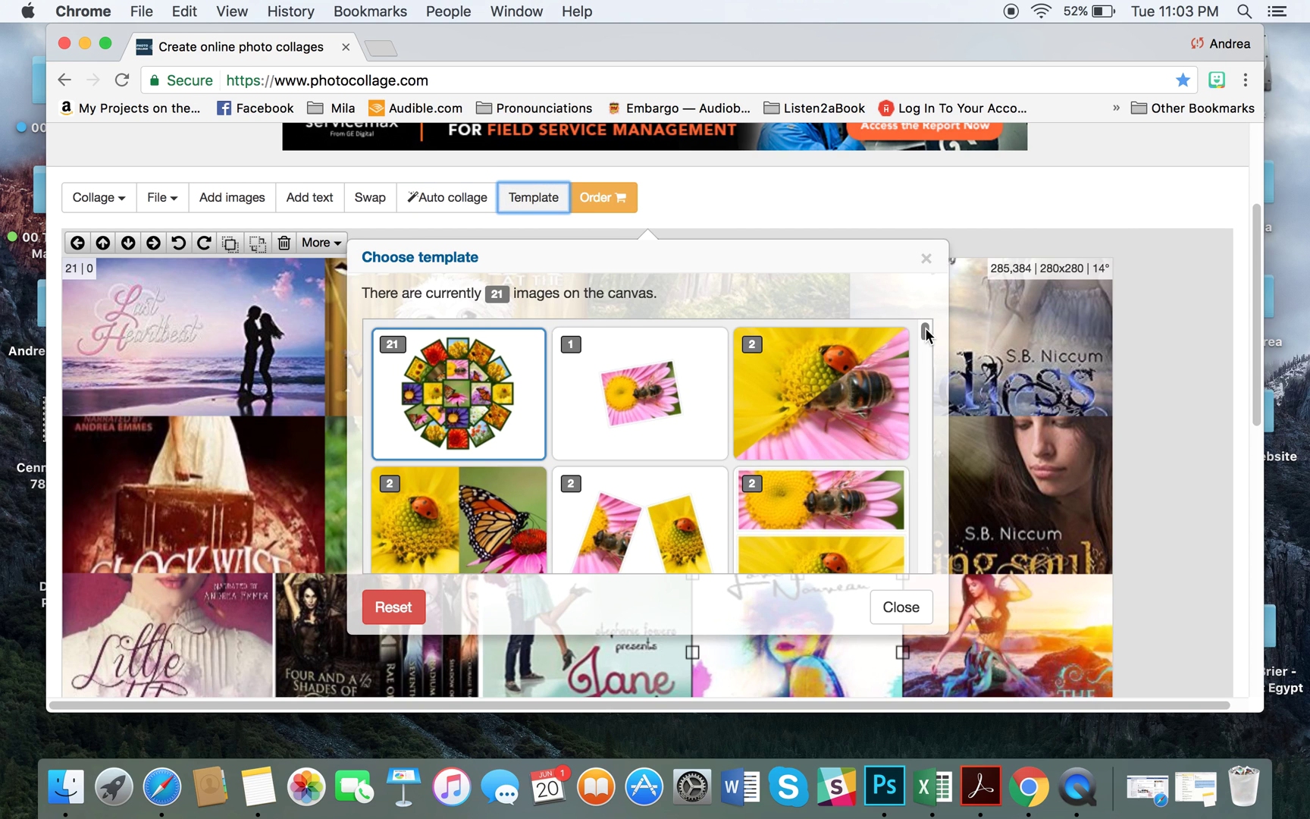
pyautogui.moveTo(925, 333)
pyautogui.mouseDown()
pyautogui.moveTo(925, 449)
pyautogui.moveTo(925, 330)
pyautogui.mouseUp()
pyautogui.click(457, 397)
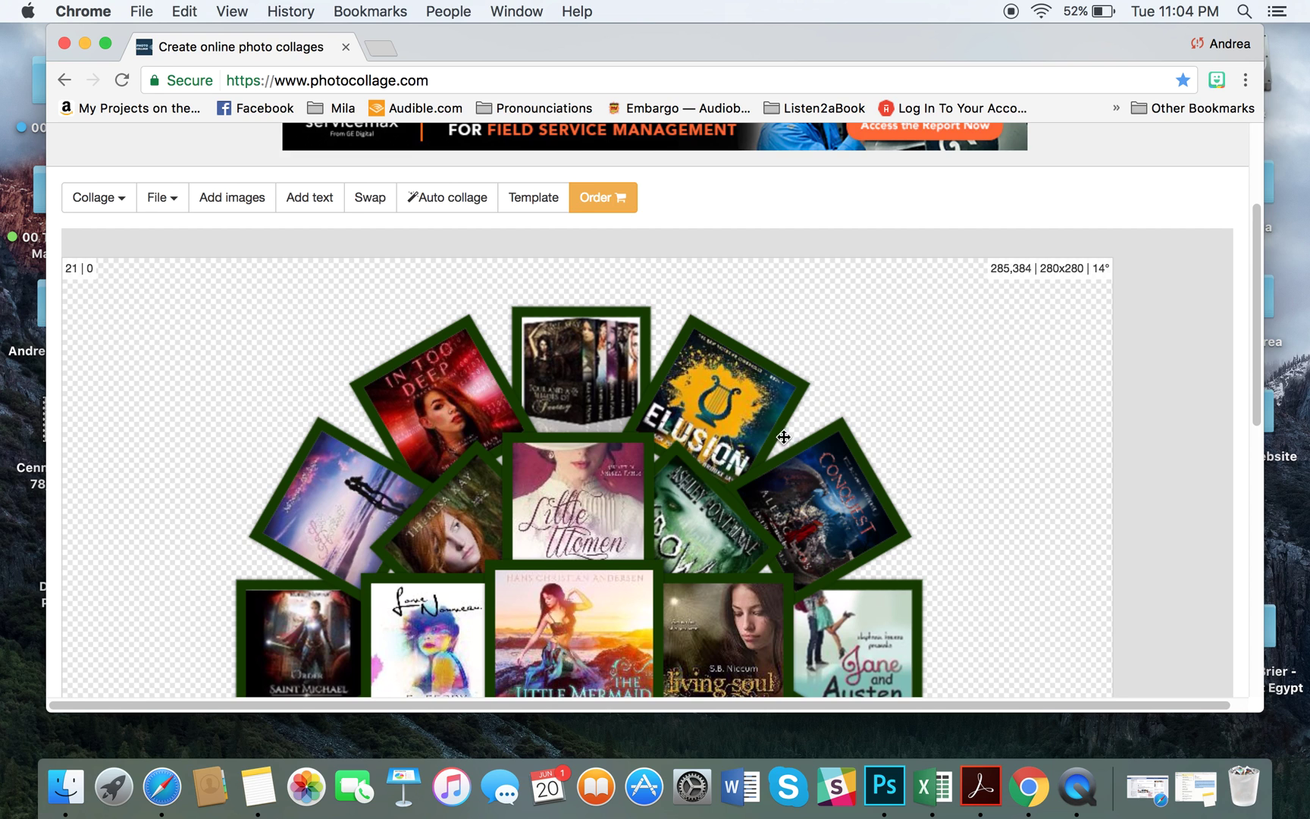
pyautogui.scroll(-2, 884, 464)
pyautogui.scroll(-4, 884, 470)
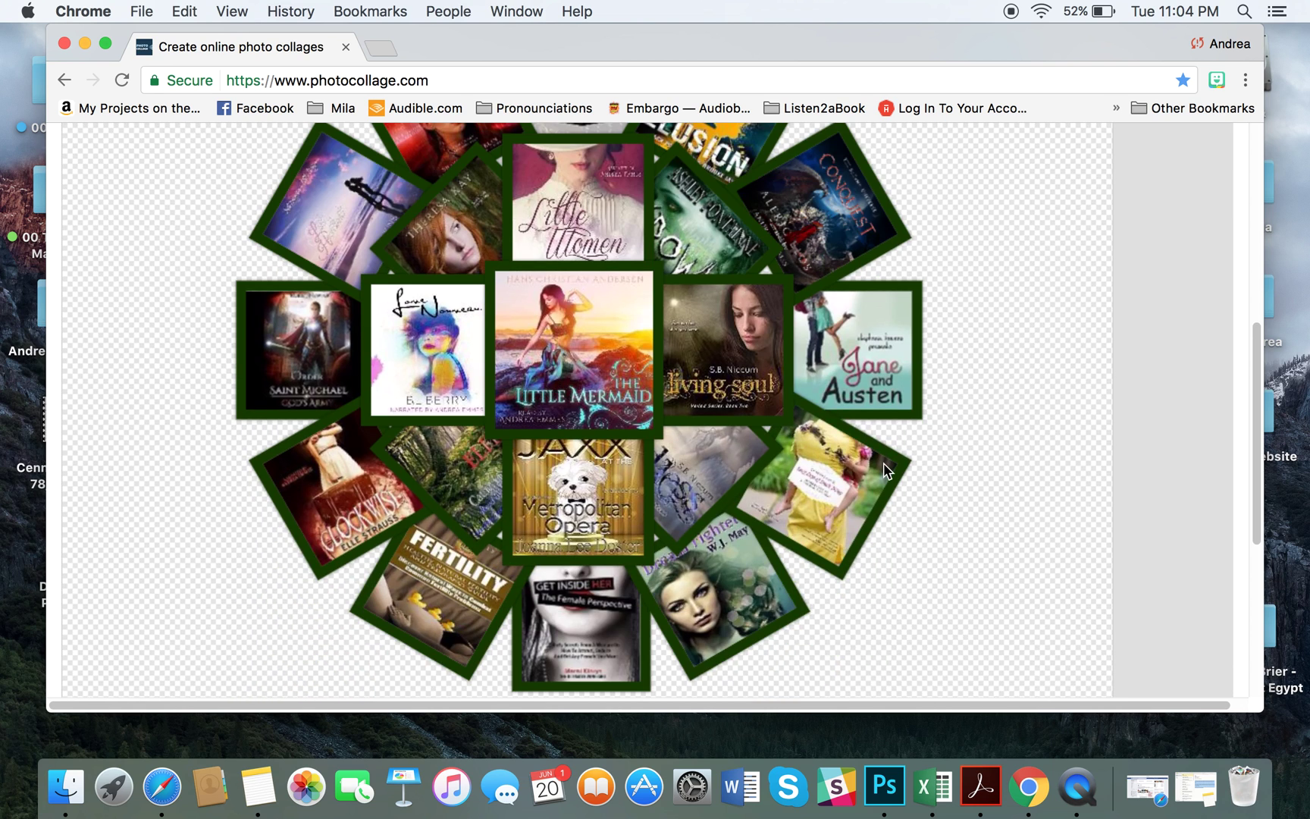
pyautogui.scroll(1, 883, 471)
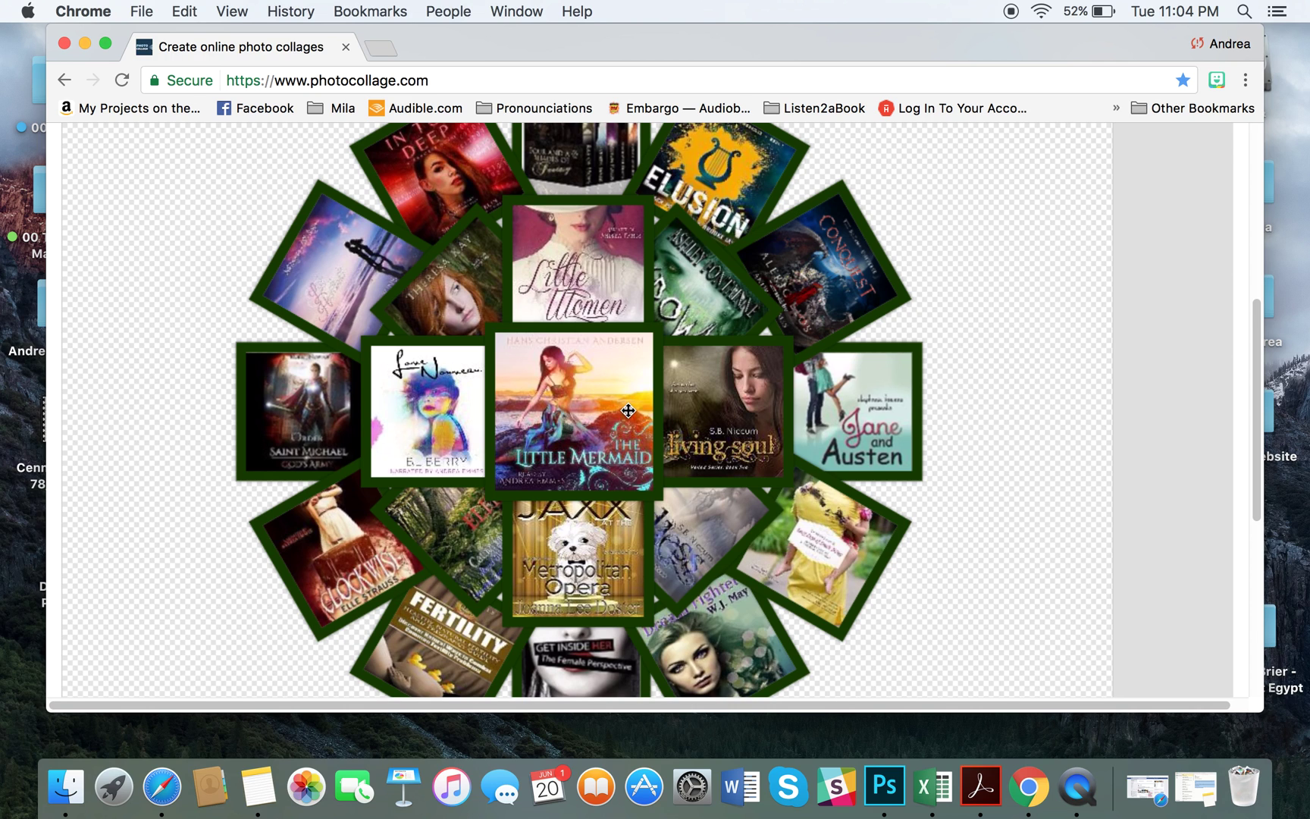
# Step: Swap the Little Women cover with The Little Mermaid in the centre of the circle
pyautogui.scroll(3, 627, 410)
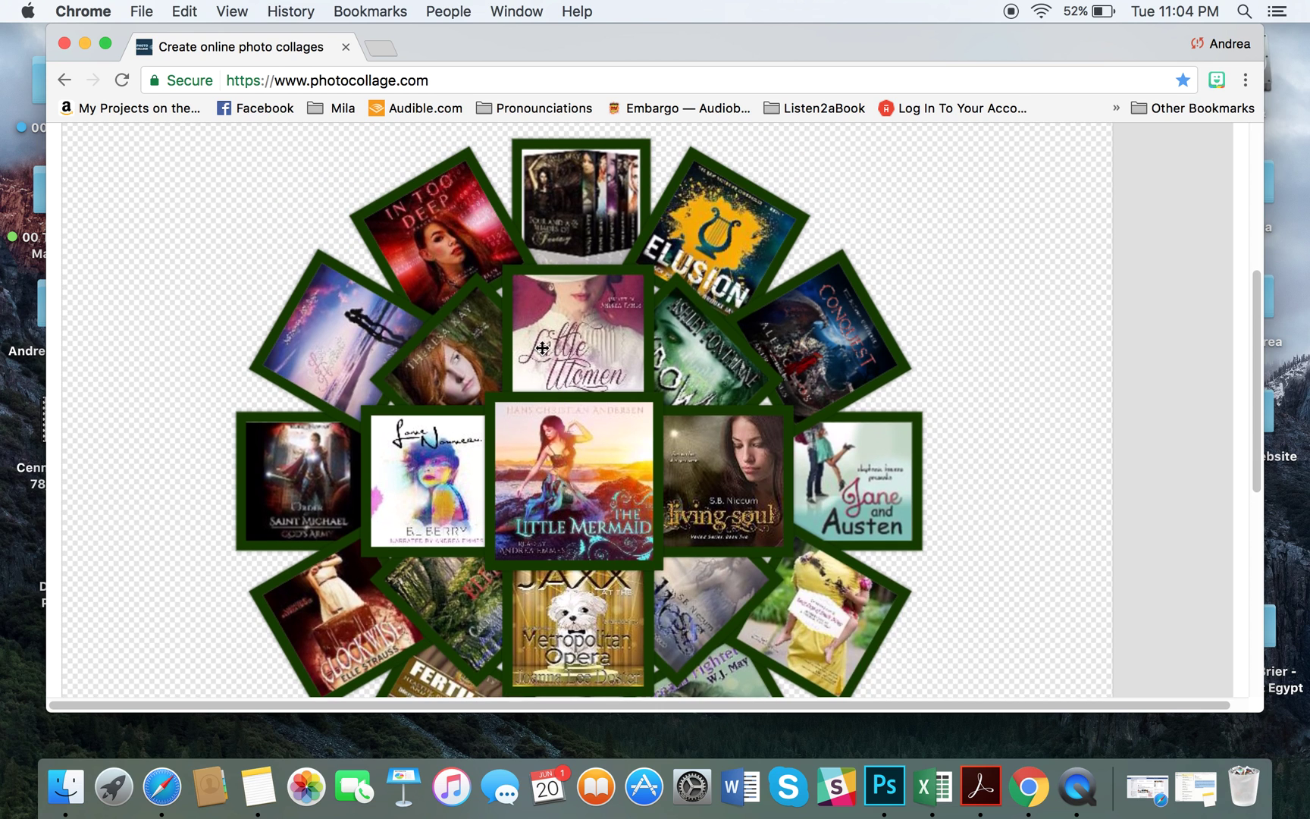
pyautogui.scroll(1, 583, 451)
pyautogui.scroll(8, 470, 365)
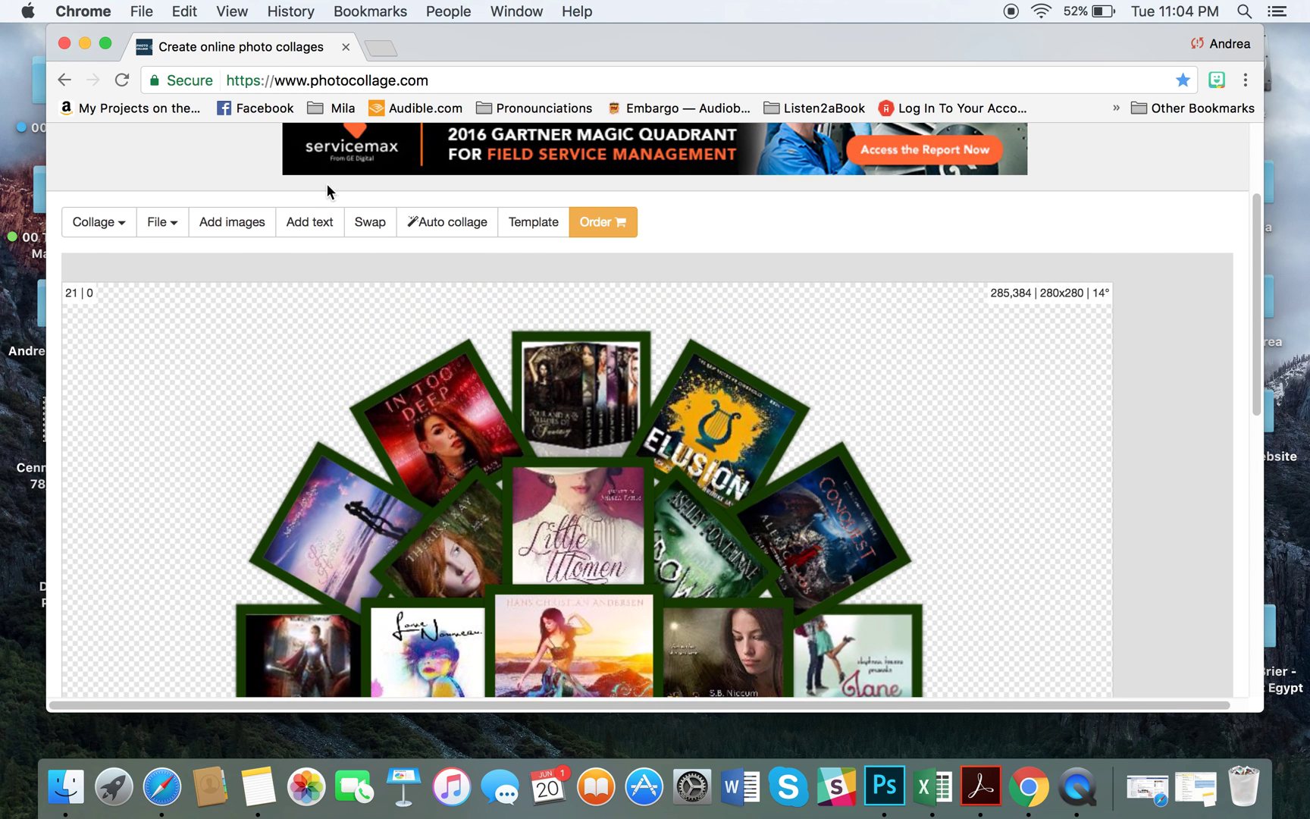
pyautogui.click(370, 222)
pyautogui.scroll(-8, 551, 413)
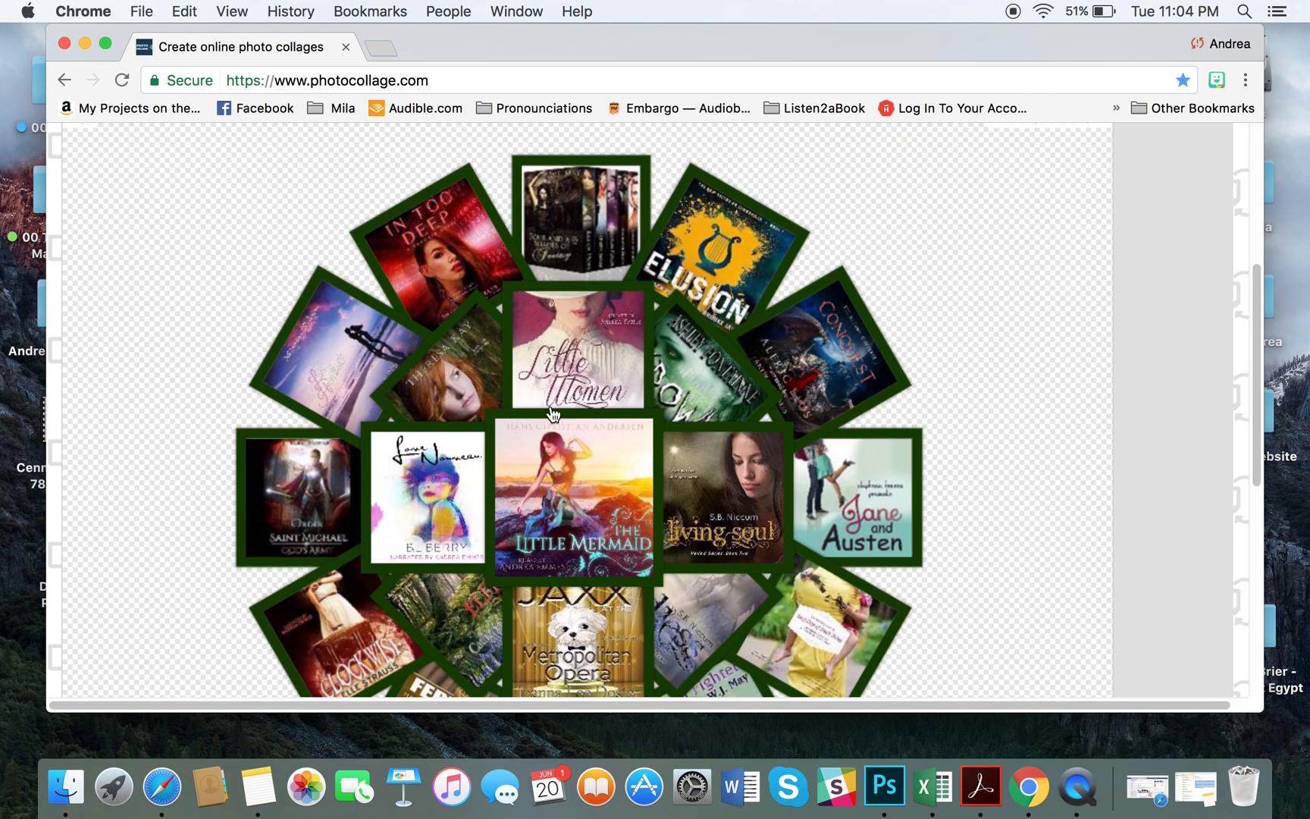
pyautogui.click(580, 345)
pyautogui.click(579, 464)
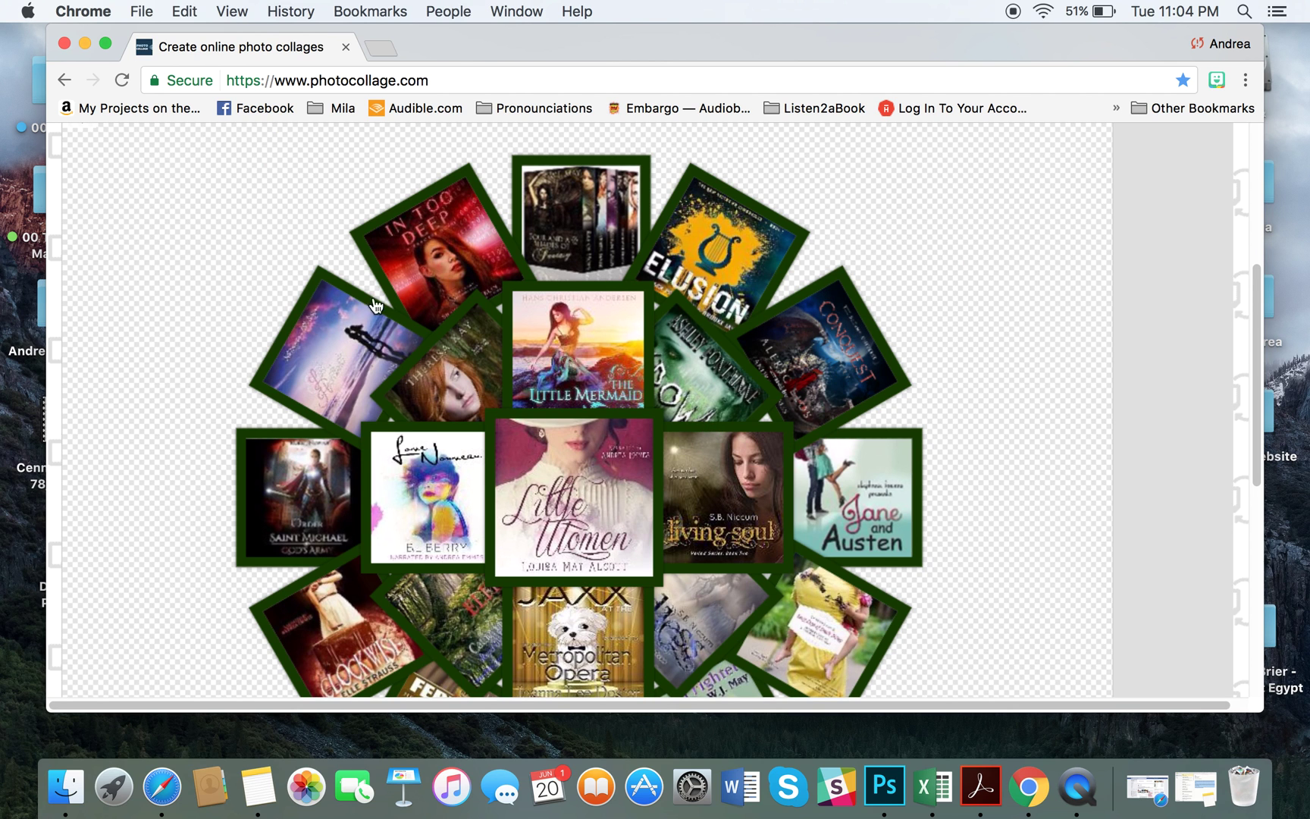
# Step: Swap Love Nouveau with Living Soul, and exchange Living Soul with In Too Deep from the outer ring
pyautogui.scroll(4, 455, 448)
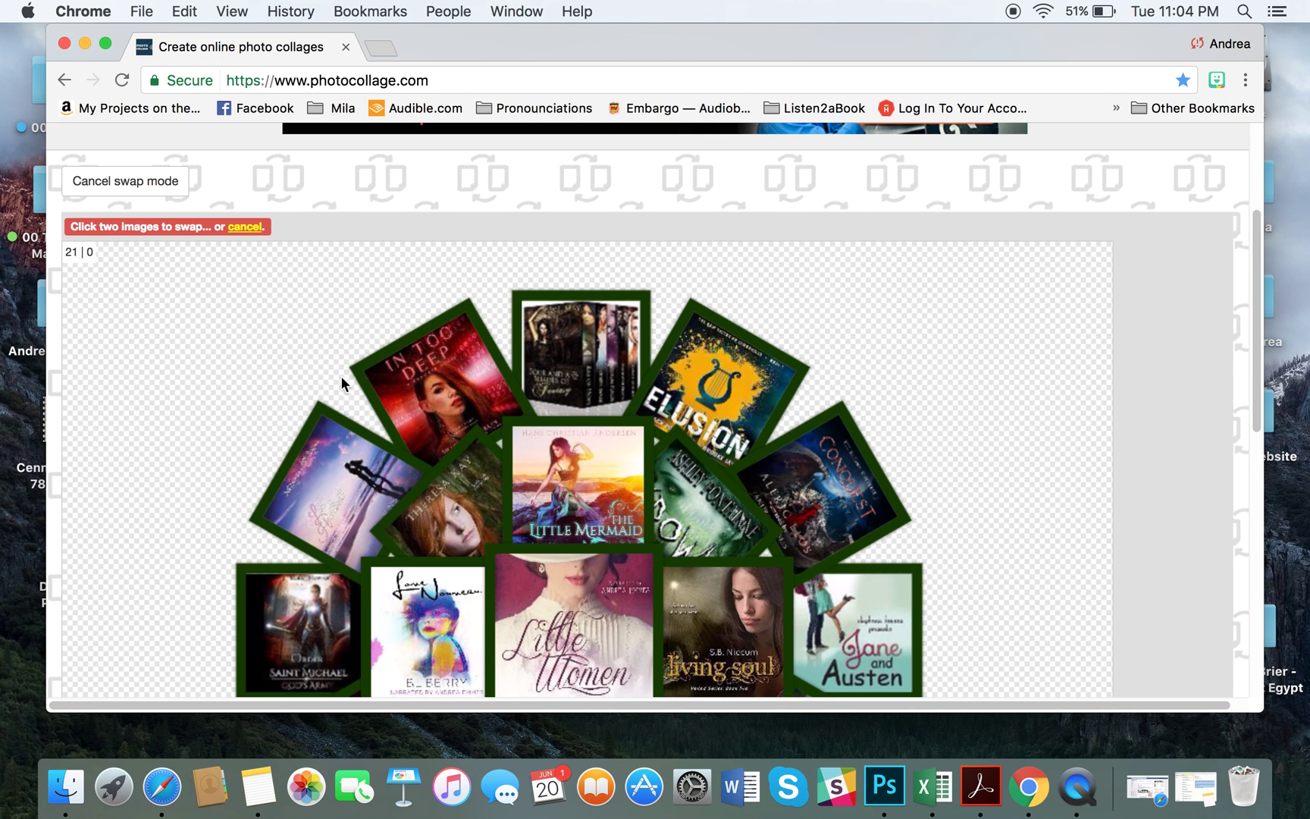
pyautogui.scroll(-4, 342, 384)
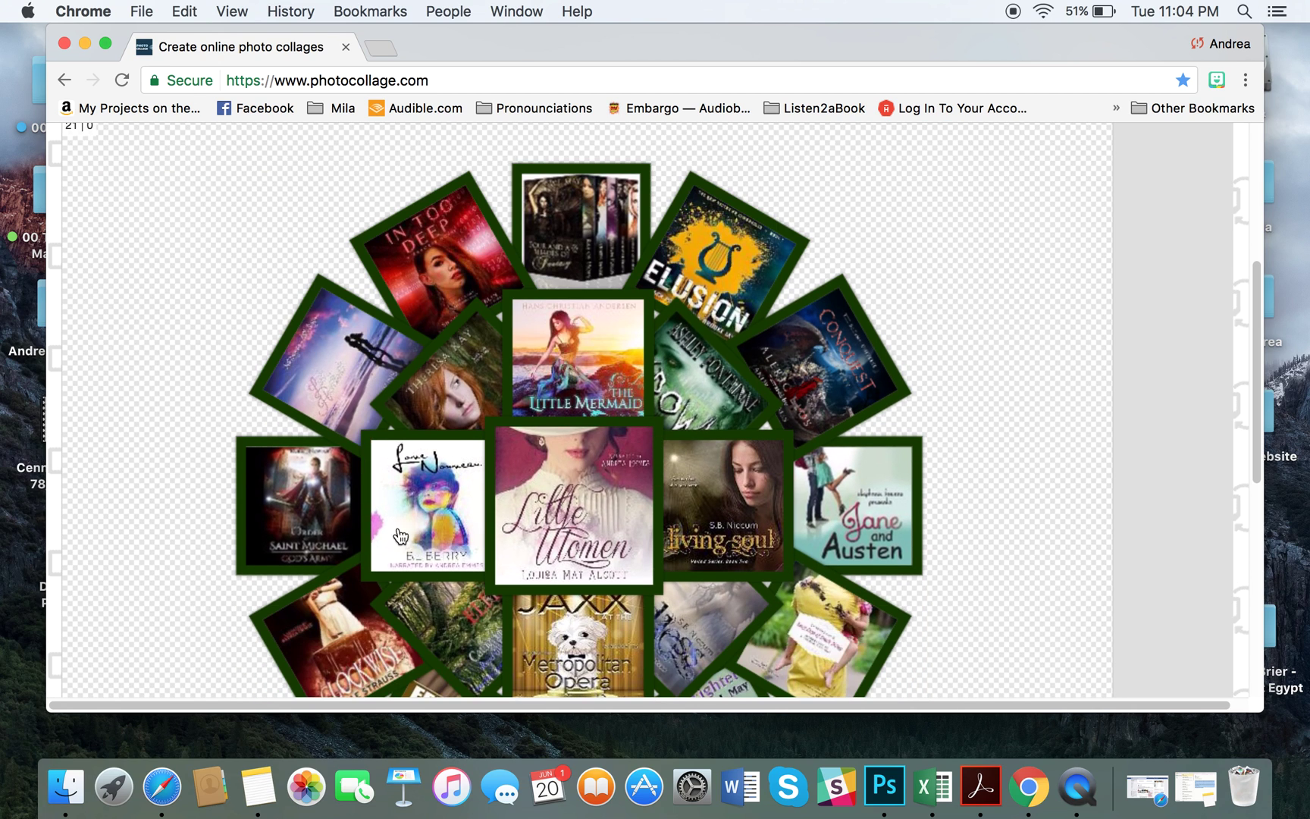
pyautogui.click(433, 496)
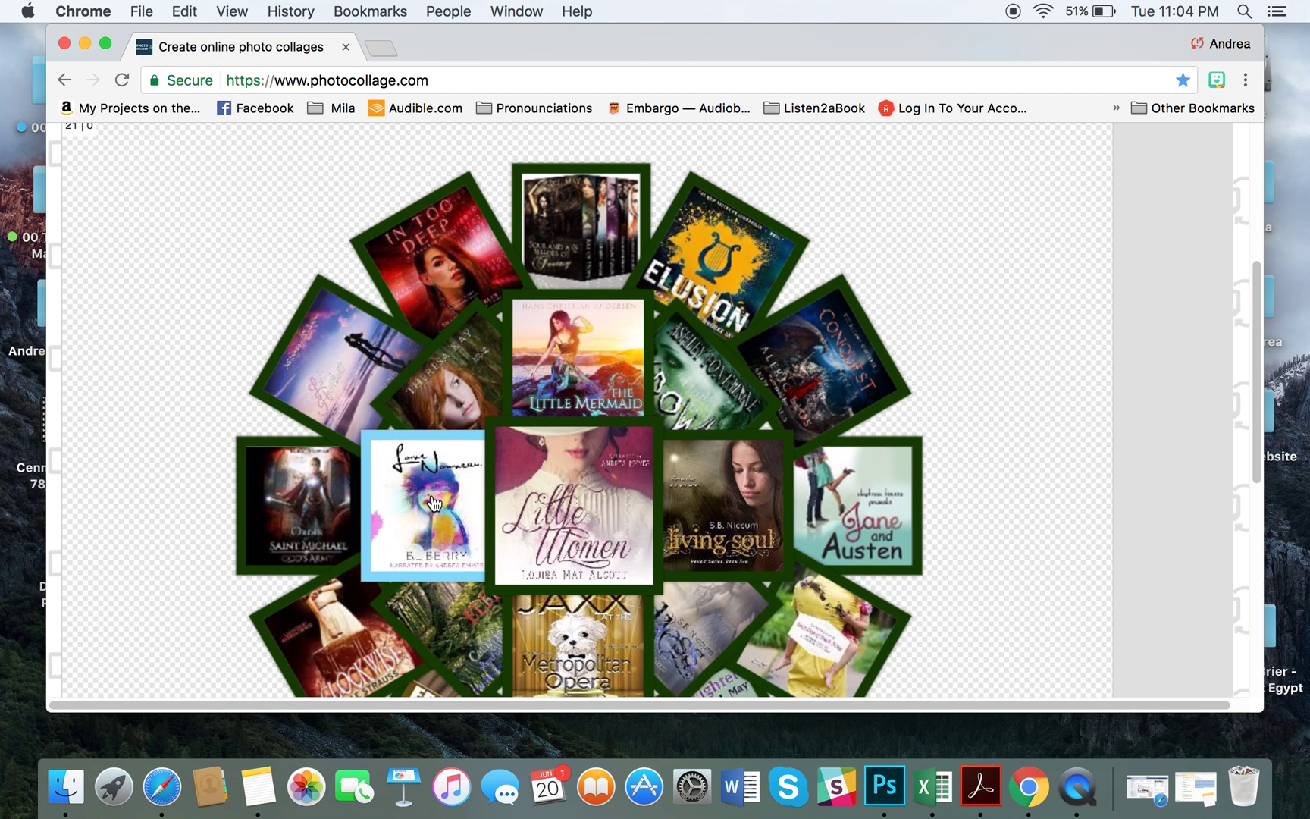
pyautogui.click(729, 500)
pyautogui.click(433, 248)
pyautogui.click(418, 479)
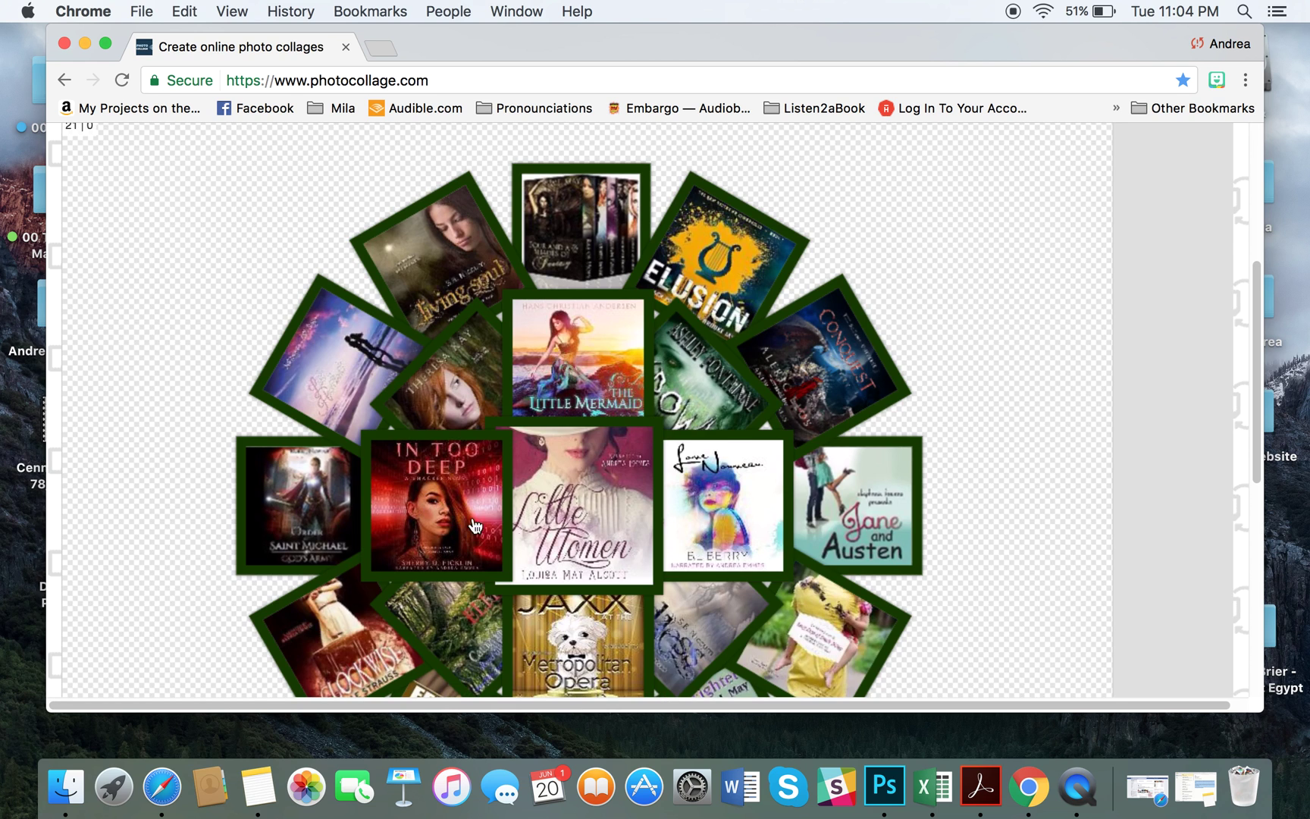
# Step: Swap the Long Days of Small Things cover with the Jaxx cover below the centre image
pyautogui.scroll(-3, 523, 538)
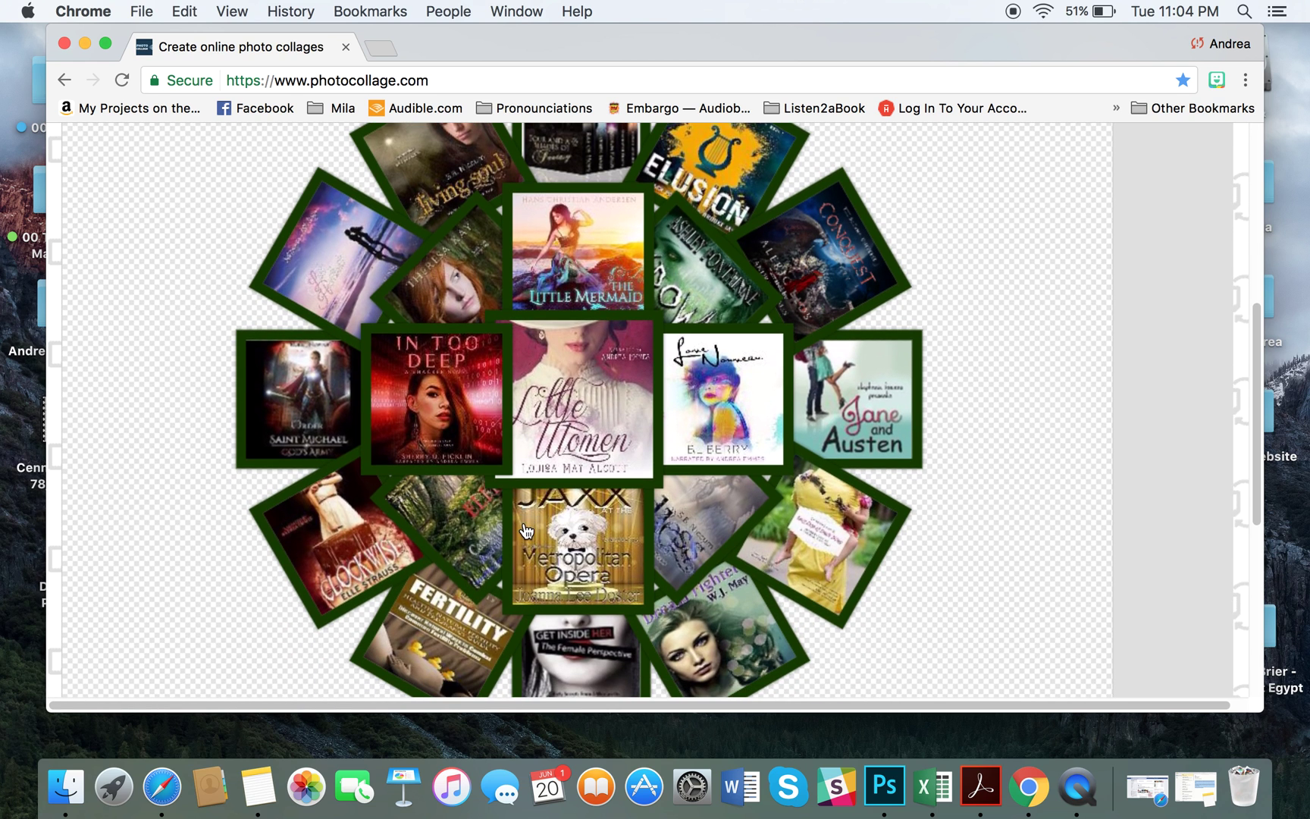
pyautogui.click(831, 532)
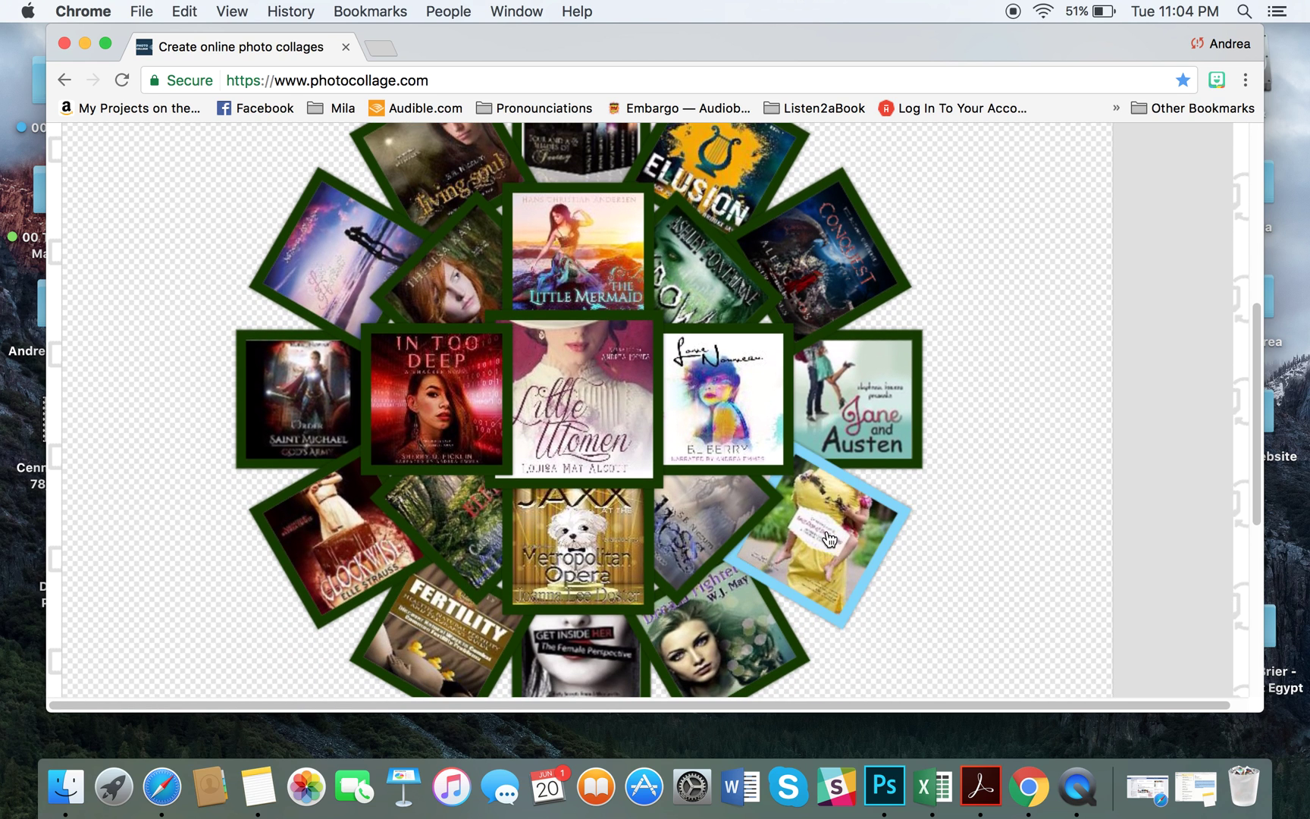
pyautogui.click(592, 545)
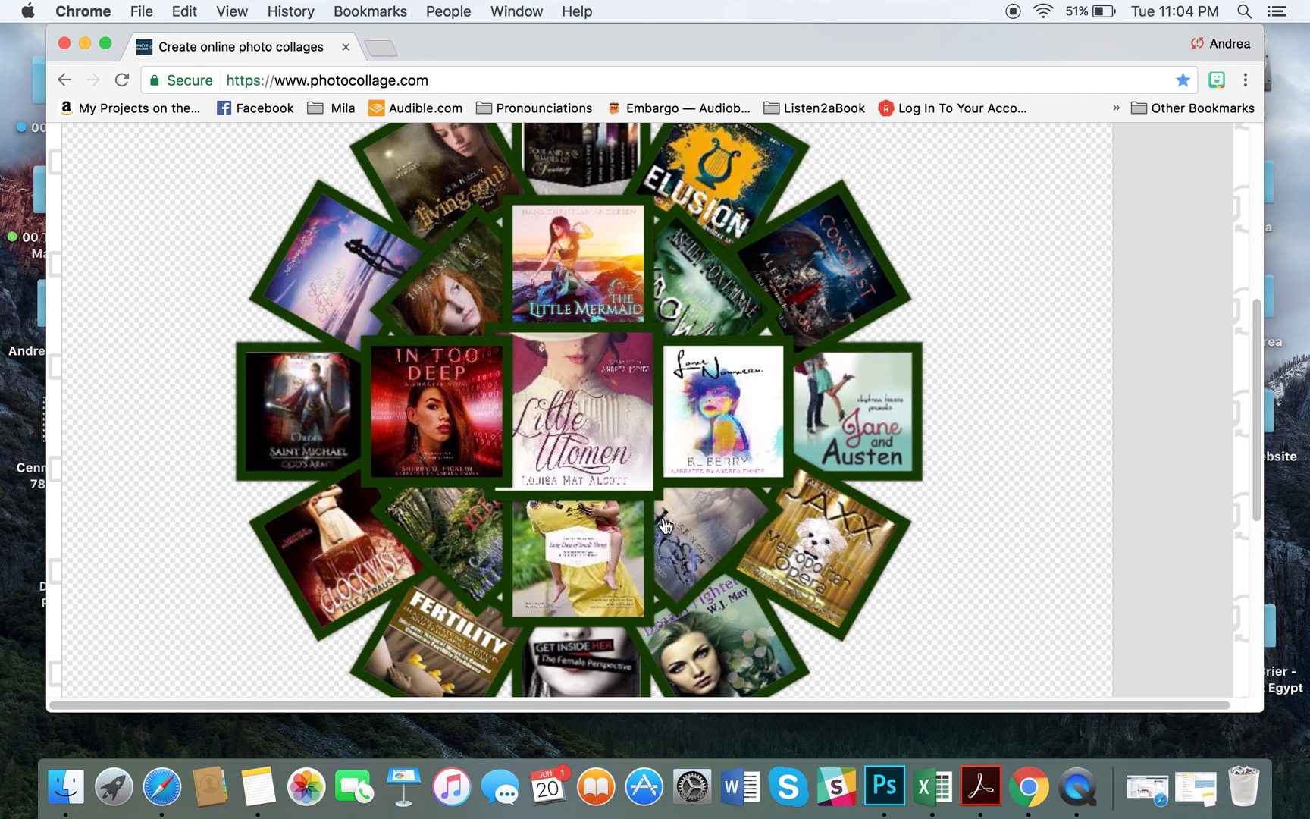
# Step: Pick the central Little Women cover and cancel swap mode without choosing a second image
pyautogui.scroll(1, 580, 491)
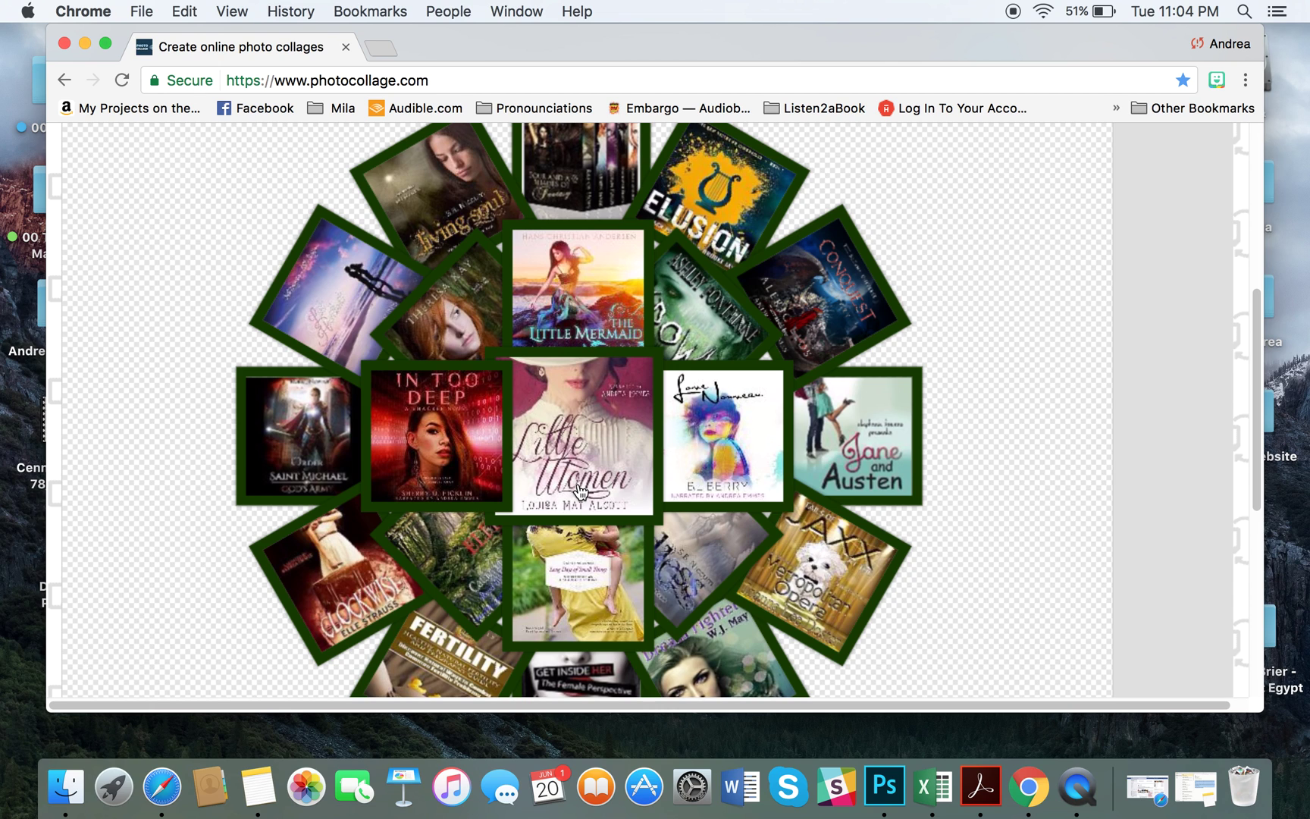
pyautogui.click(589, 464)
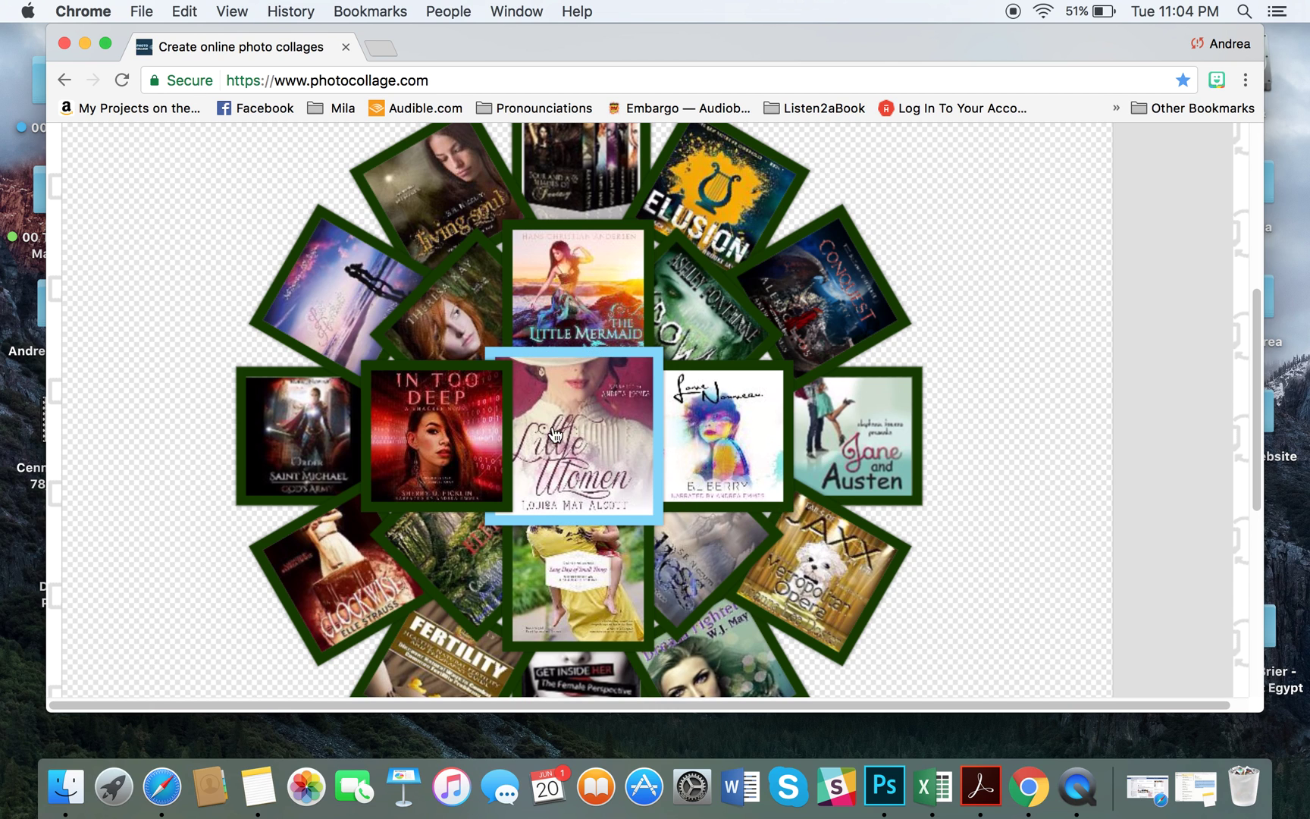
pyautogui.scroll(4, 489, 461)
pyautogui.scroll(5, 306, 307)
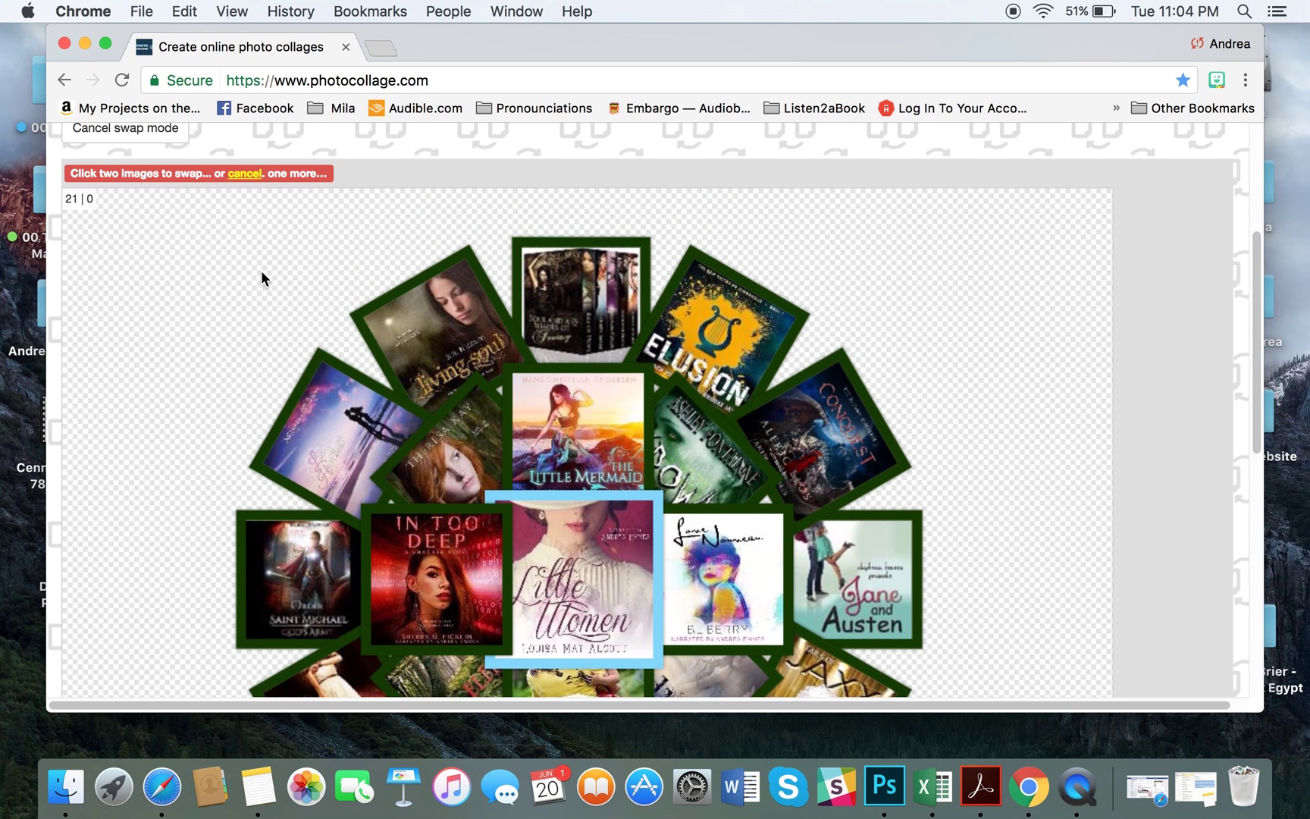
pyautogui.click(147, 233)
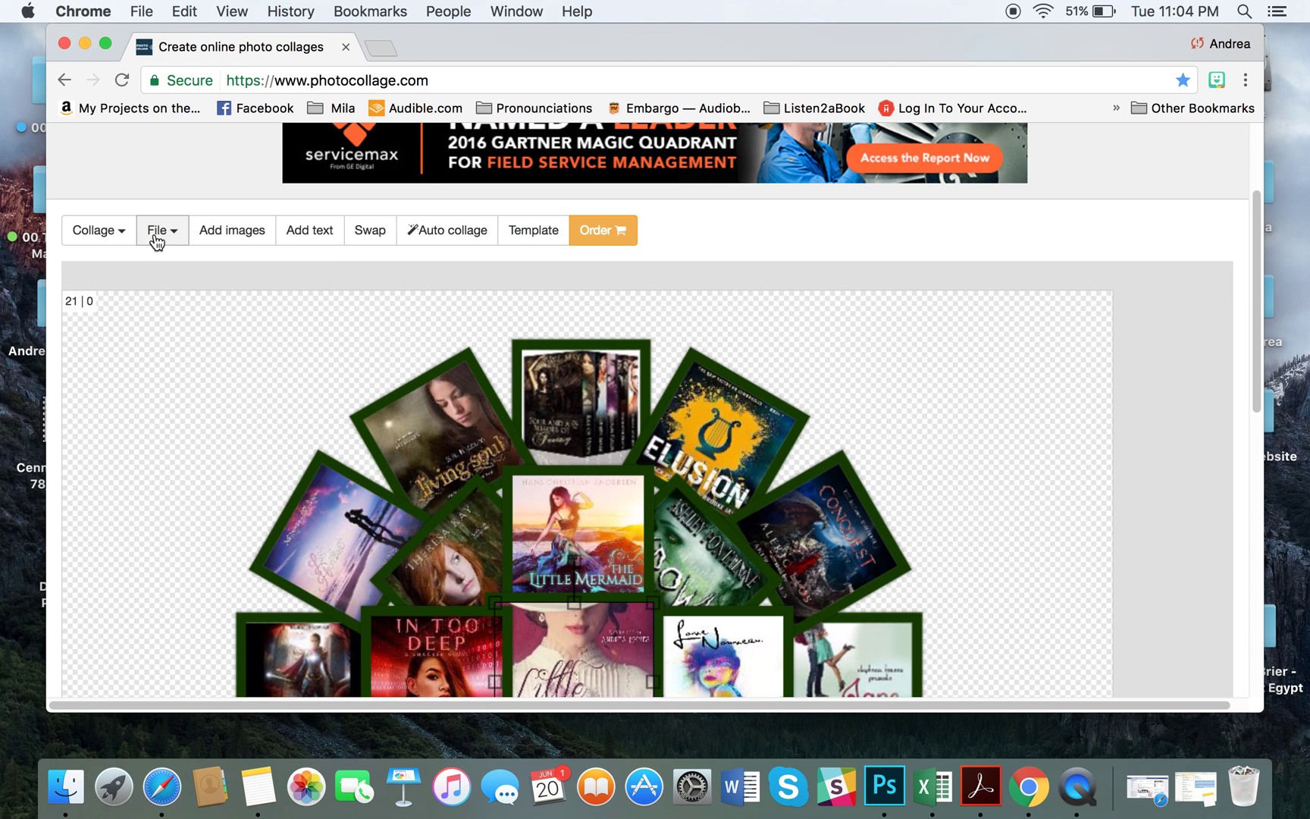
pyautogui.scroll(1, 610, 583)
pyautogui.scroll(-4, 610, 584)
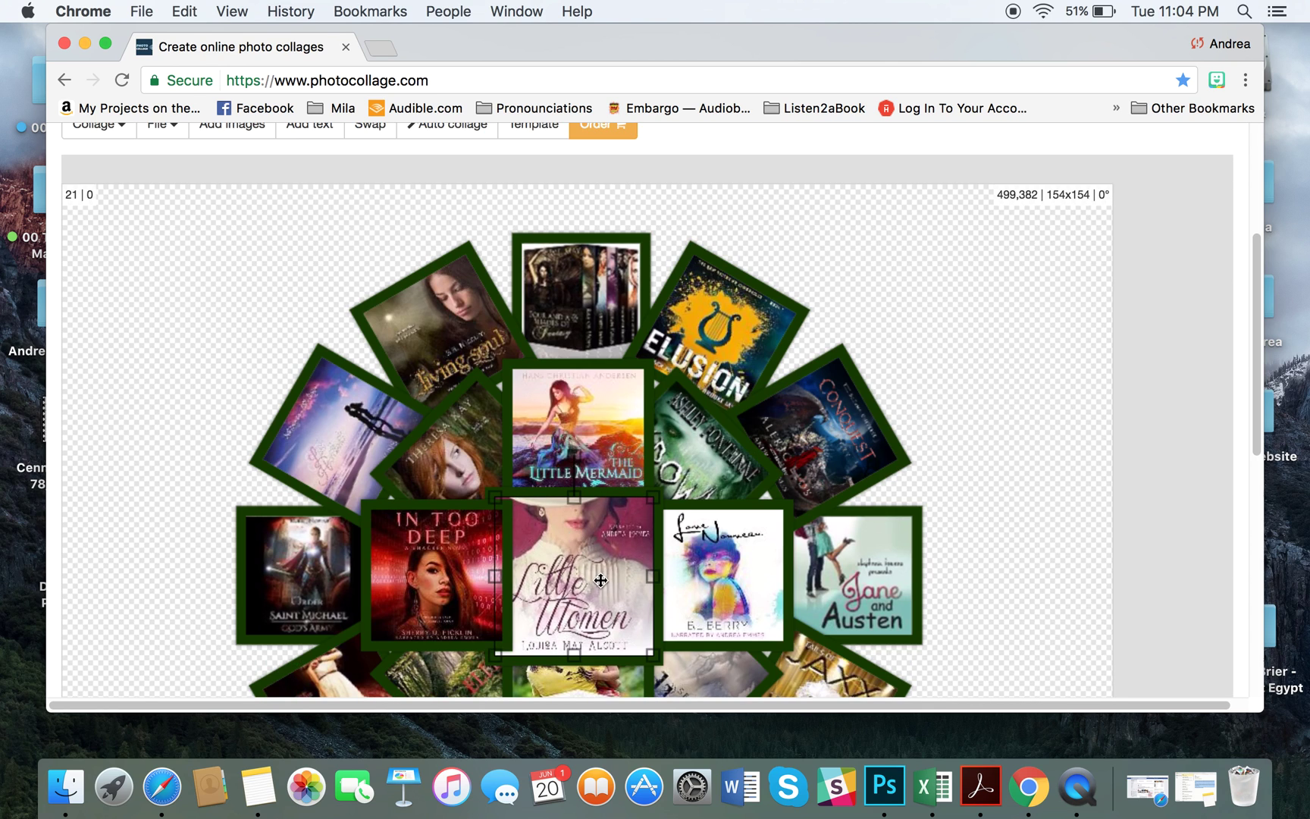
pyautogui.scroll(3, 286, 257)
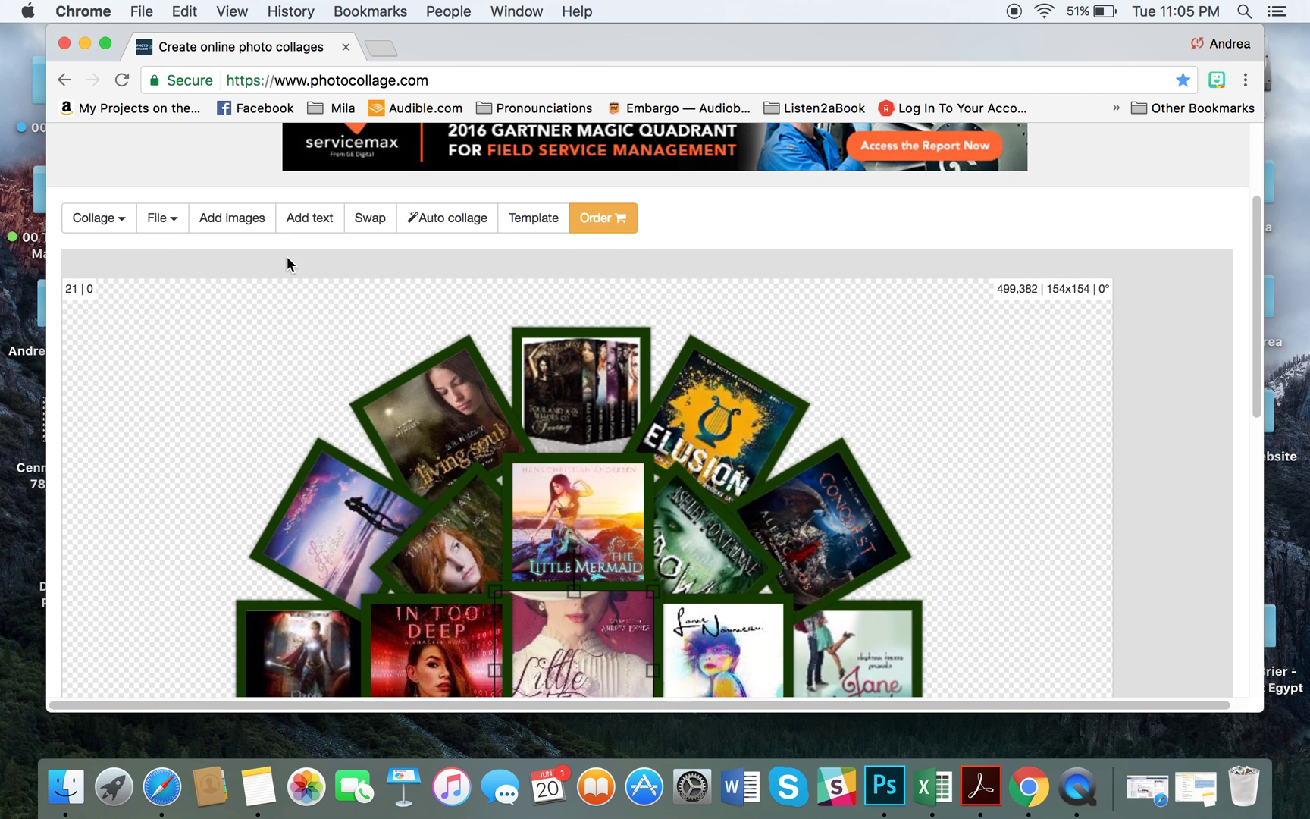
# Step: Bring the central Little Women cover in front of the surrounding covers and deselect it
pyautogui.scroll(1, 314, 321)
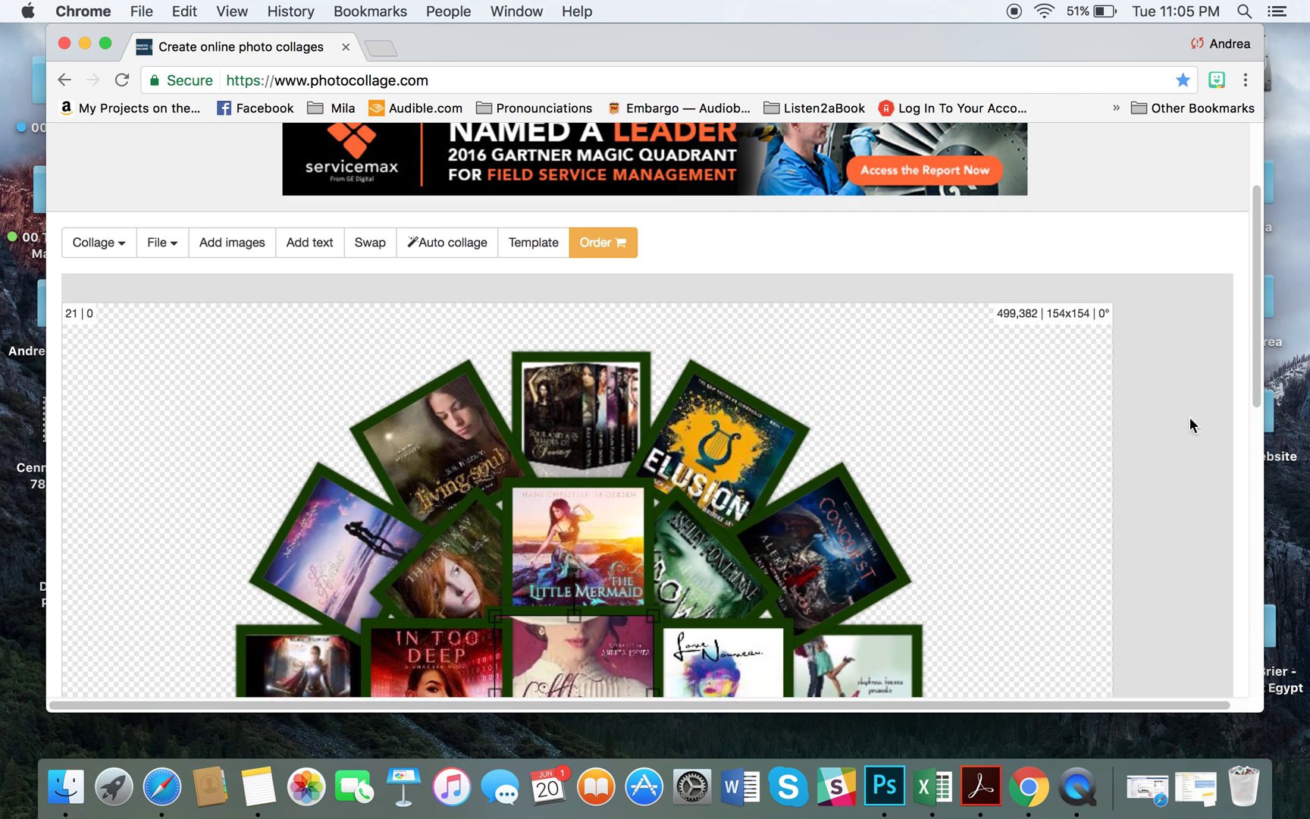
pyautogui.moveTo(1254, 380); pyautogui.dragTo(1172, 393)
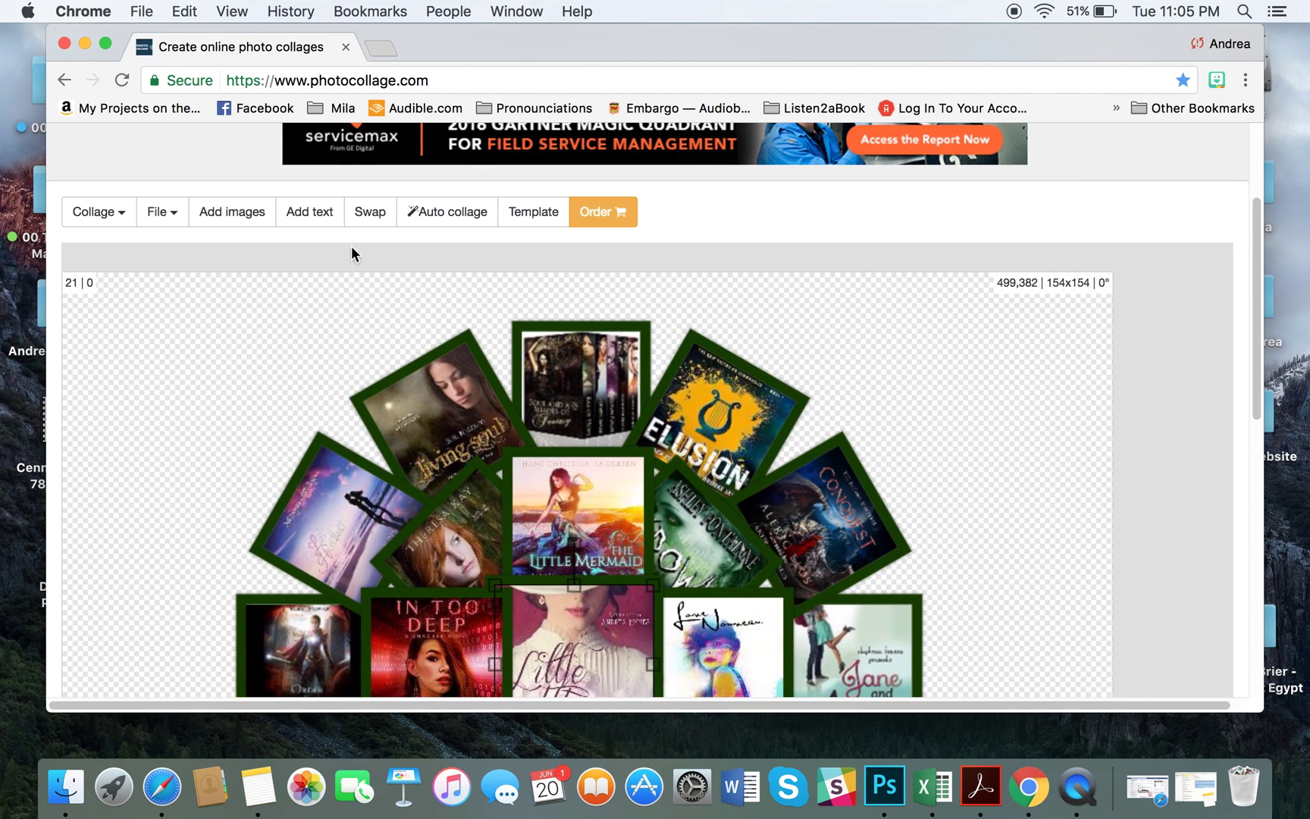
pyautogui.click(607, 507)
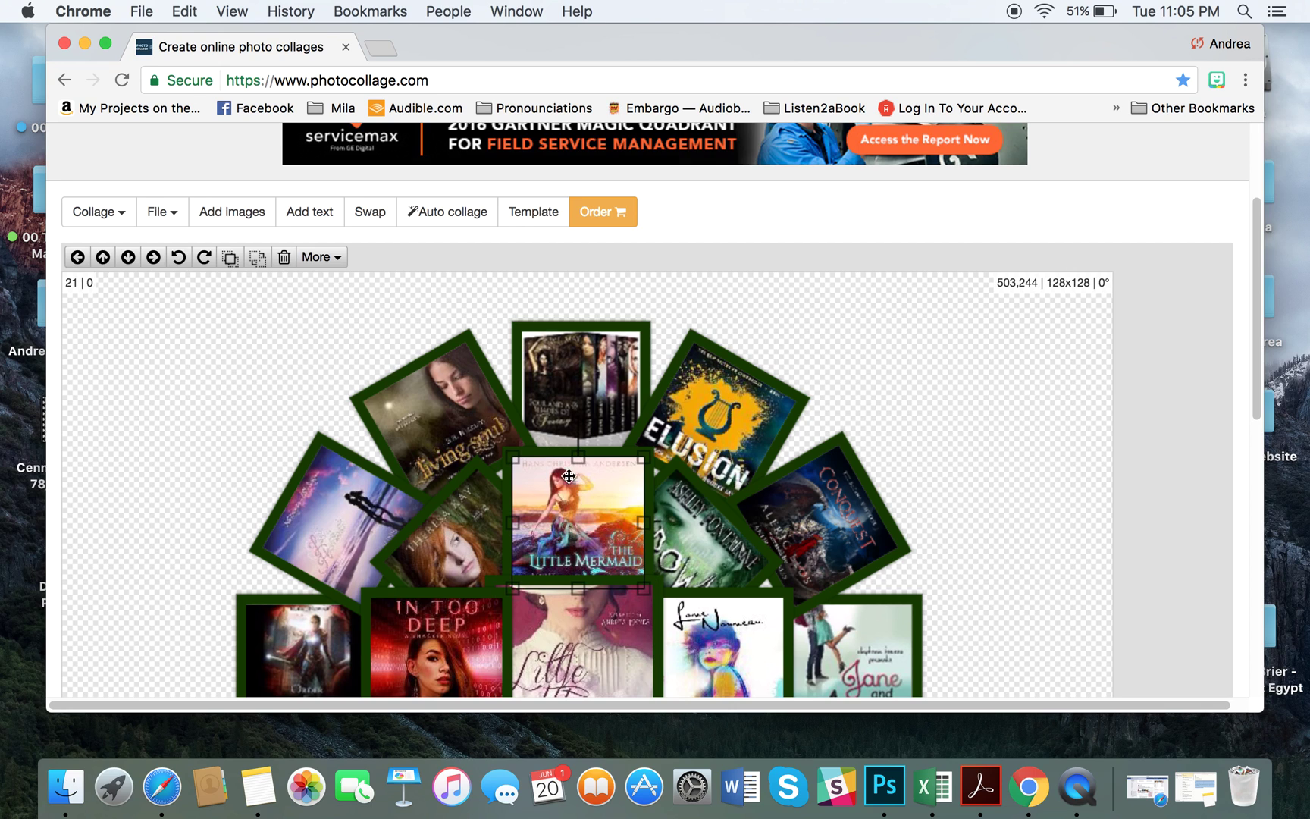
pyautogui.click(626, 623)
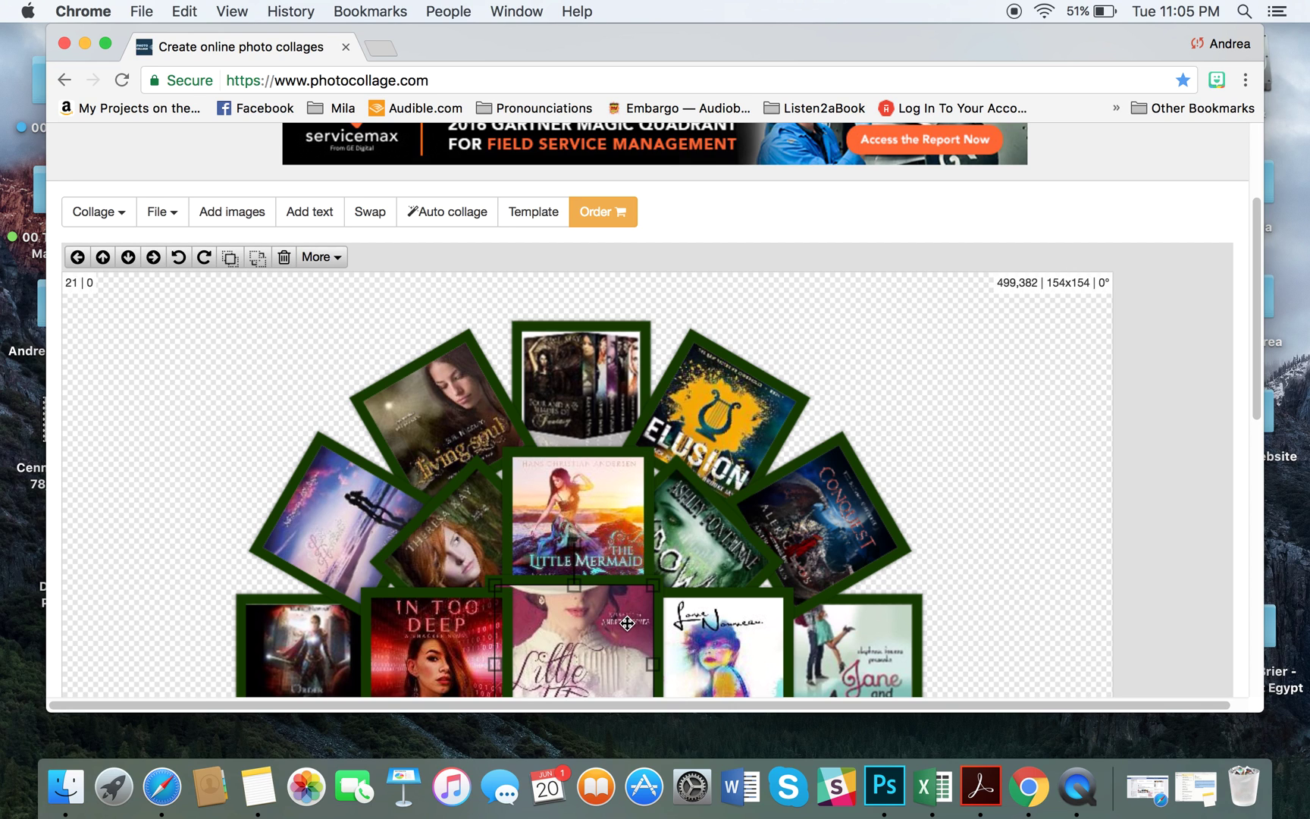
pyautogui.click(230, 257)
pyautogui.scroll(-2, 279, 349)
pyautogui.scroll(-4, 279, 349)
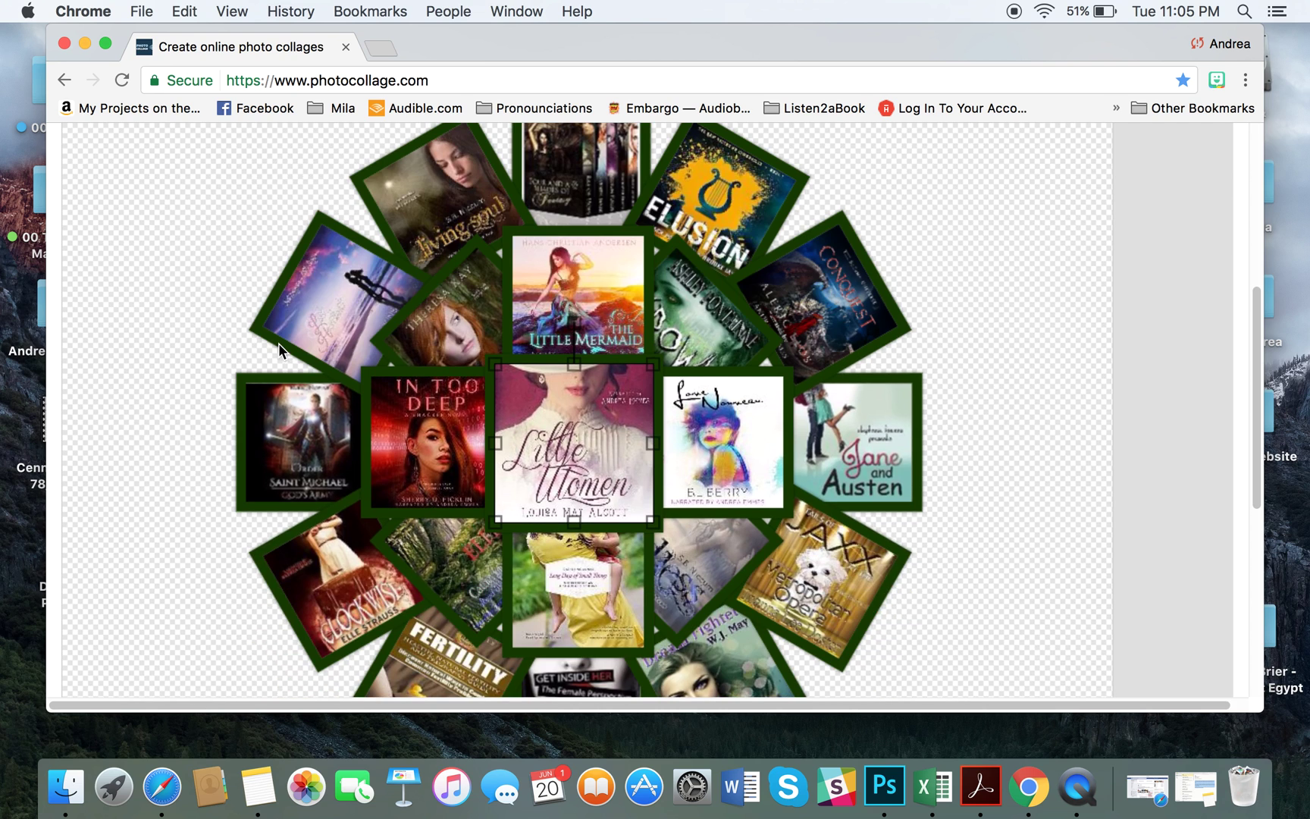
pyautogui.click(963, 333)
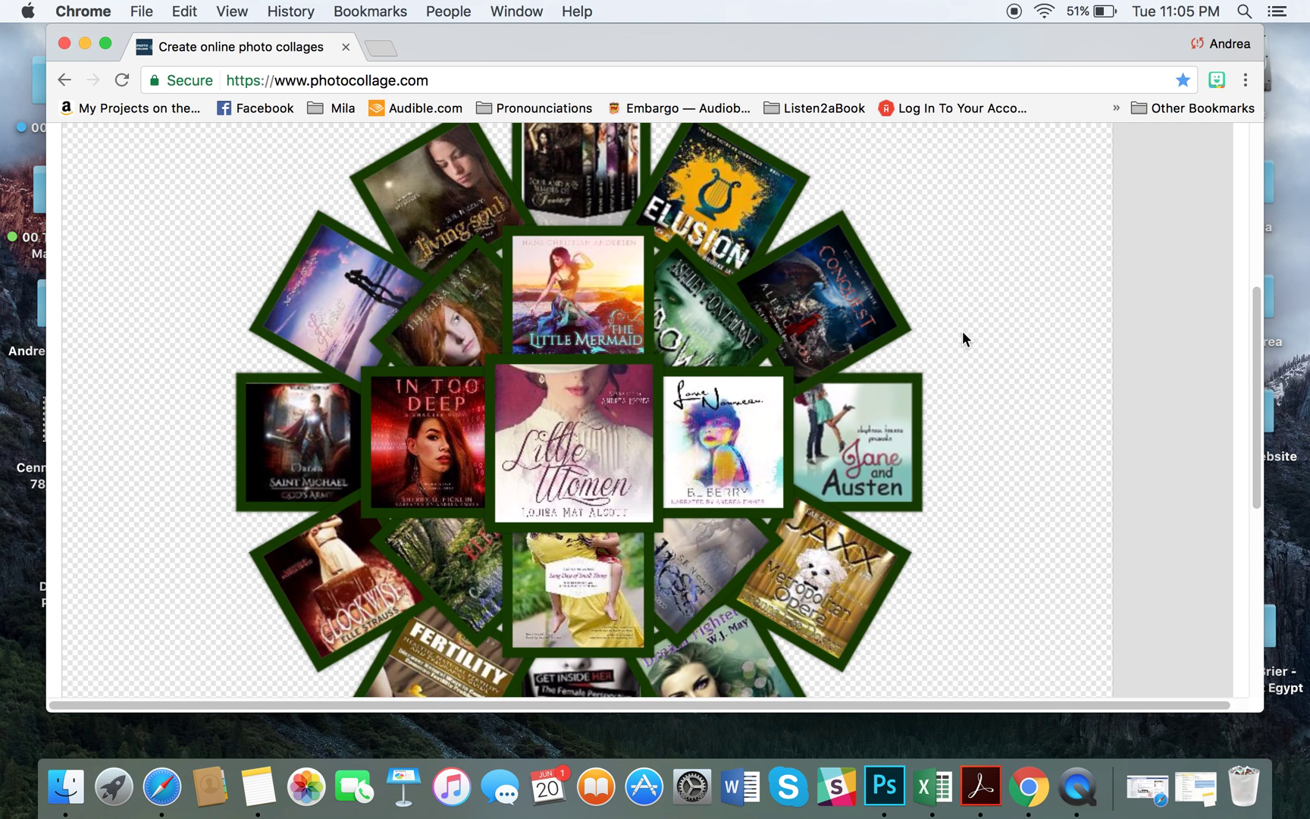
# Step: Send the In Too Deep cover, beside the central image, to the back of the stack
pyautogui.click(358, 407)
pyautogui.scroll(-1, 358, 407)
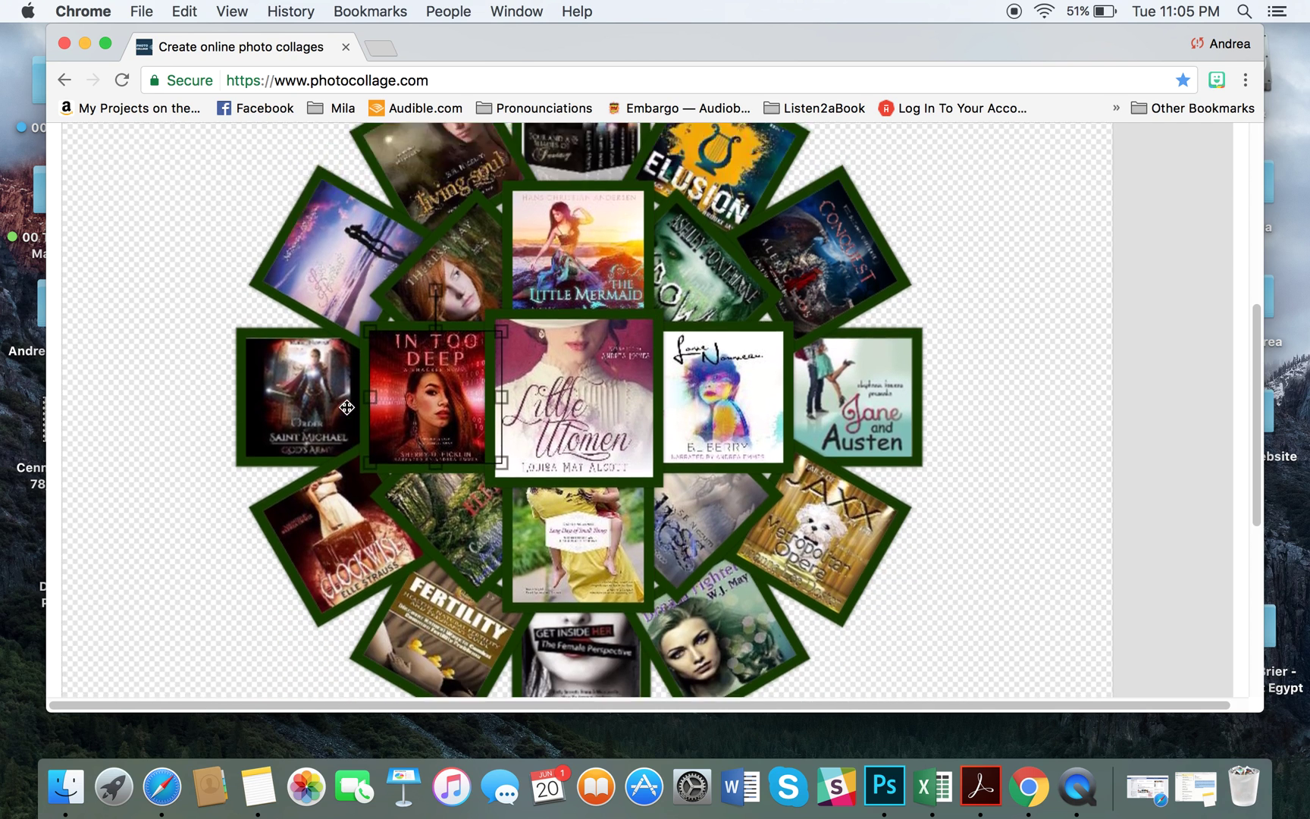
pyautogui.scroll(6, 254, 339)
pyautogui.scroll(-2, 264, 369)
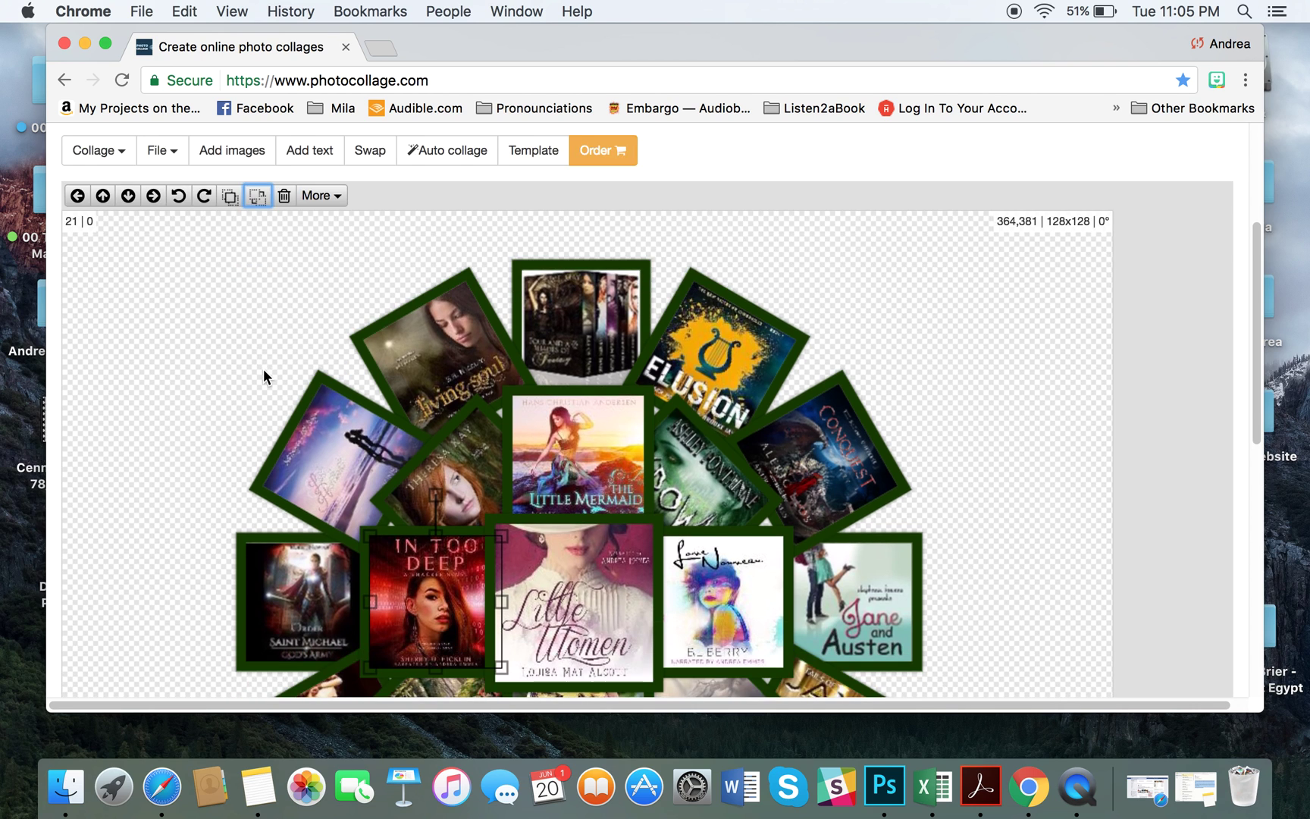
pyautogui.scroll(4, 258, 319)
pyautogui.scroll(-9, 224, 349)
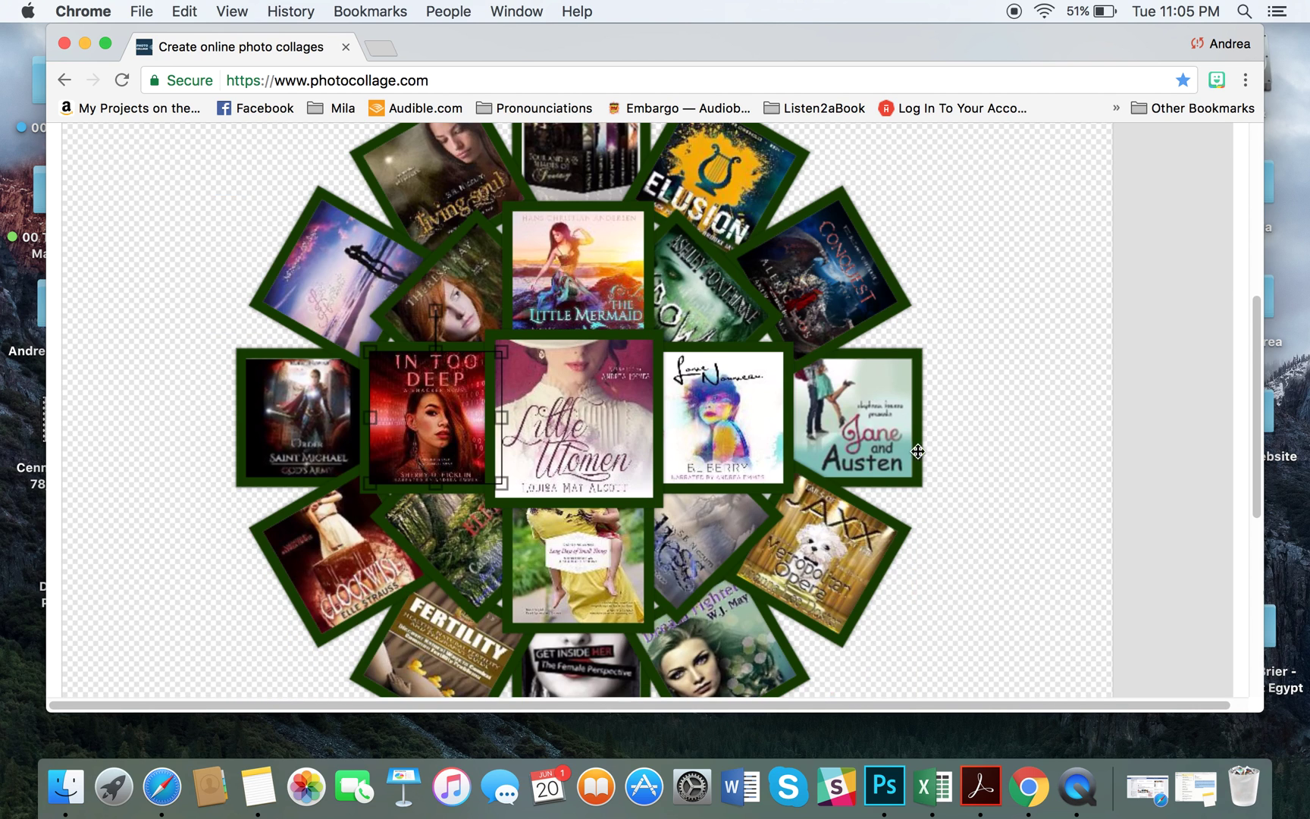
# Step: Bring the Little Women cover to the front of the stack again and clear the selection
pyautogui.click(535, 437)
pyautogui.scroll(4, 319, 387)
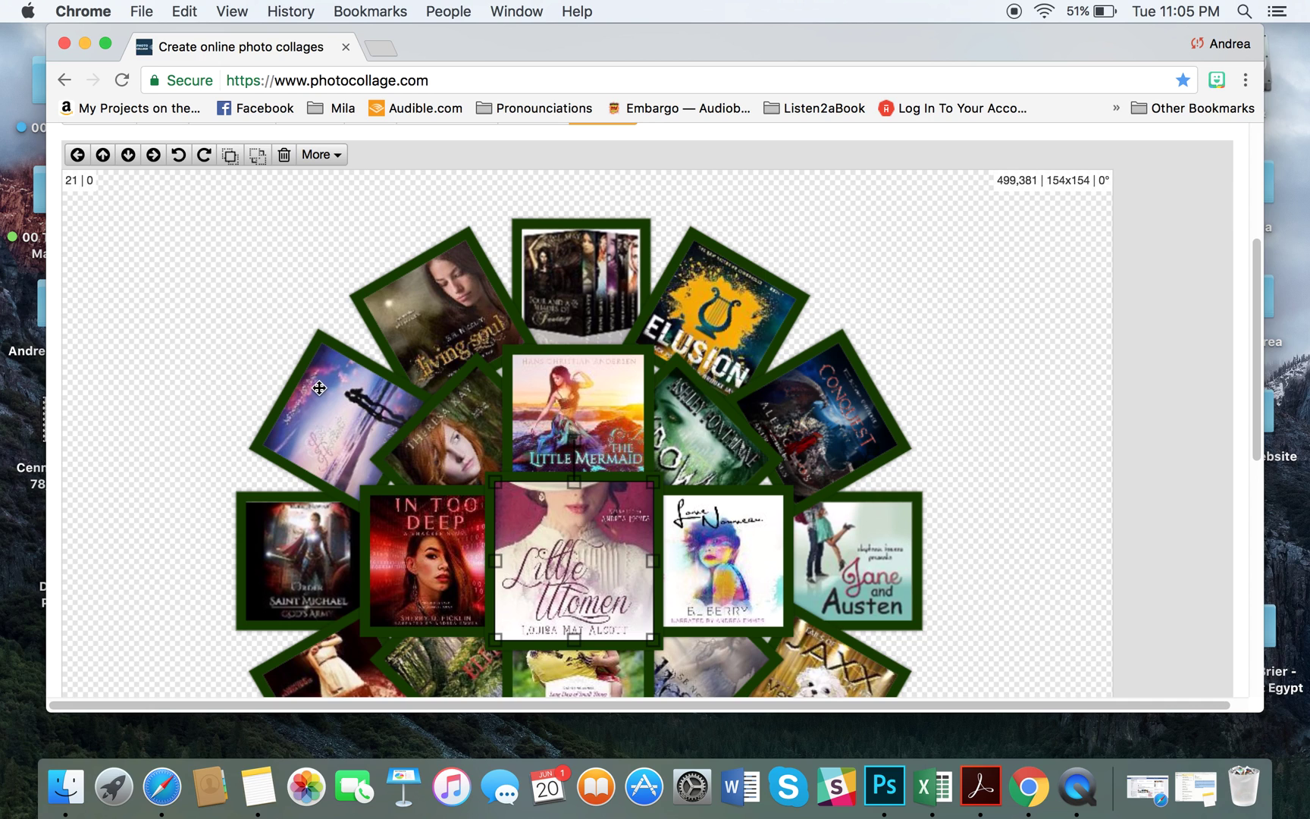
pyautogui.click(230, 157)
pyautogui.click(1010, 416)
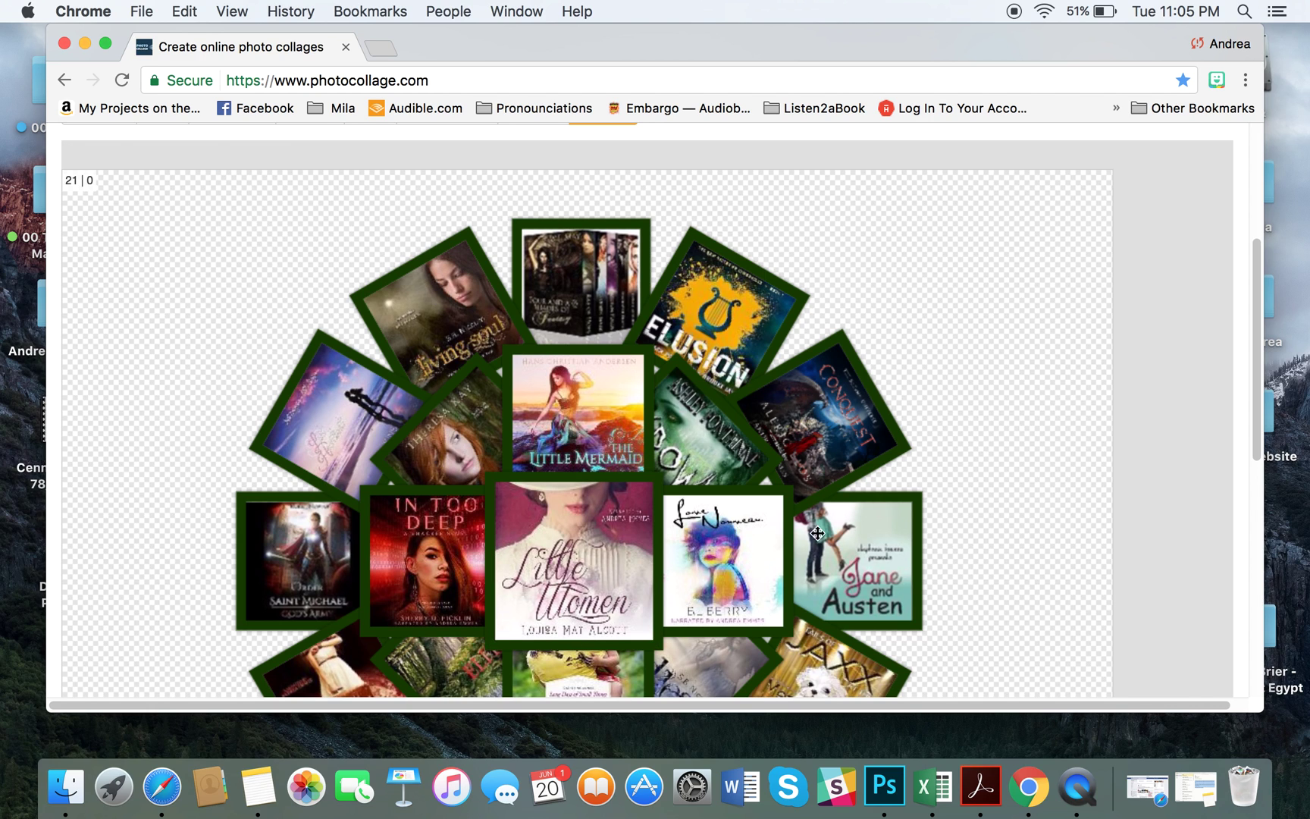
# Step: Change the border of the boxed-set cover at the top of the circle to white
pyautogui.doubleClick(576, 290)
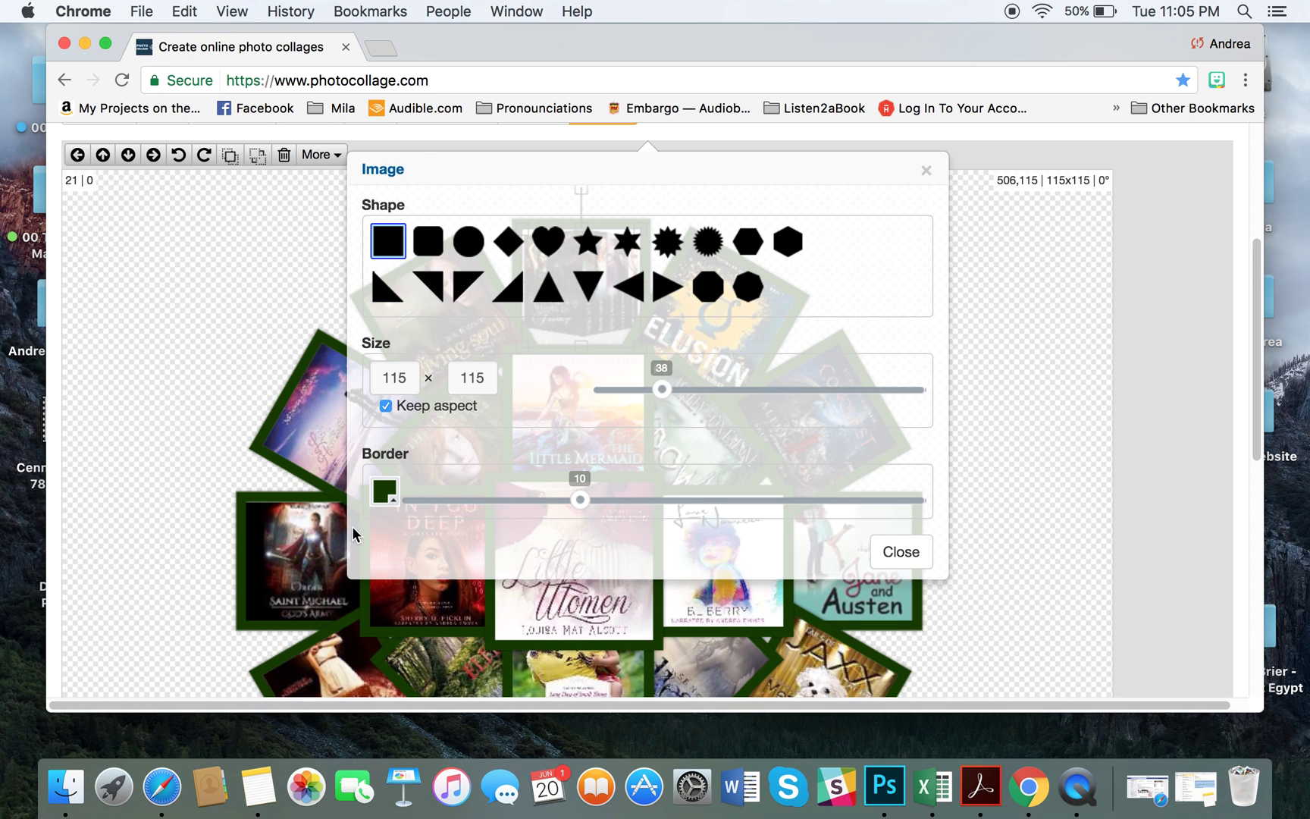
pyautogui.click(385, 492)
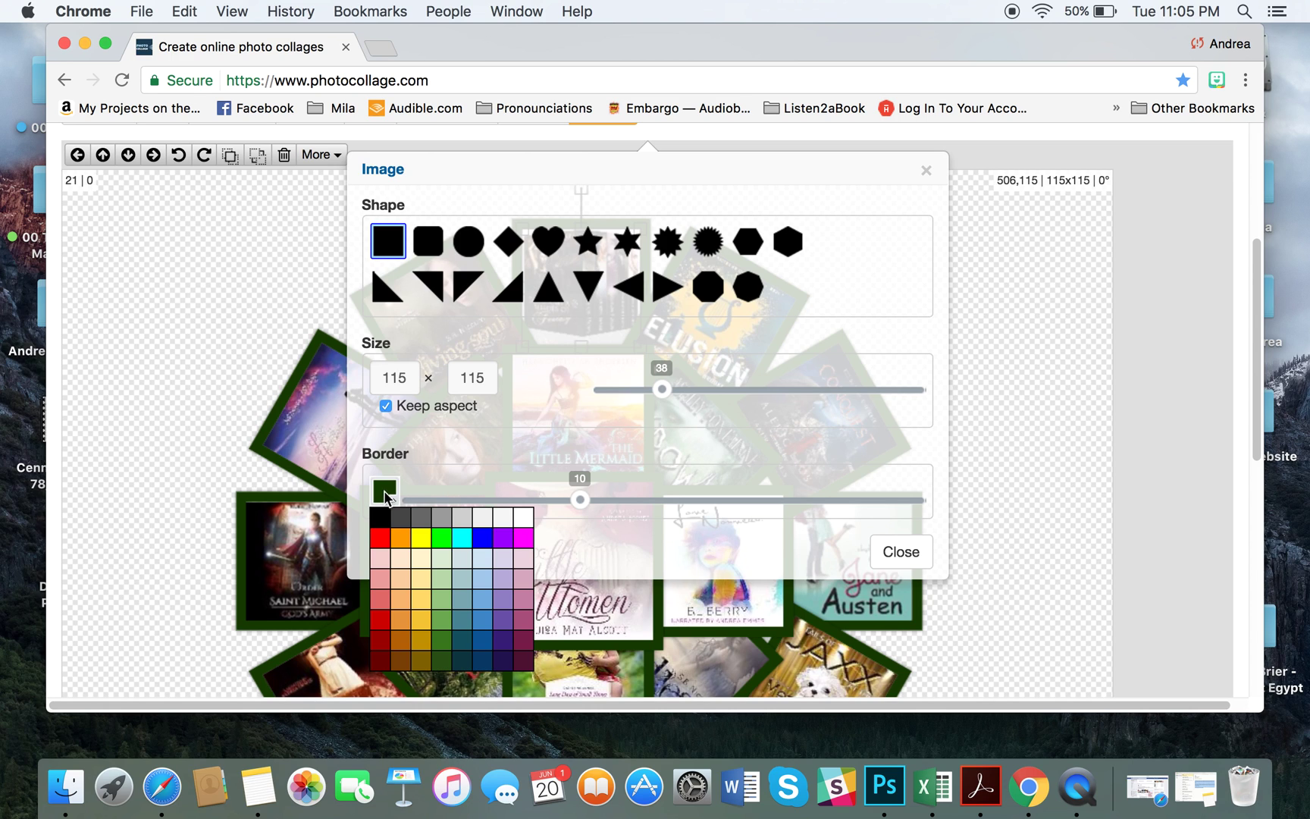
pyautogui.click(523, 517)
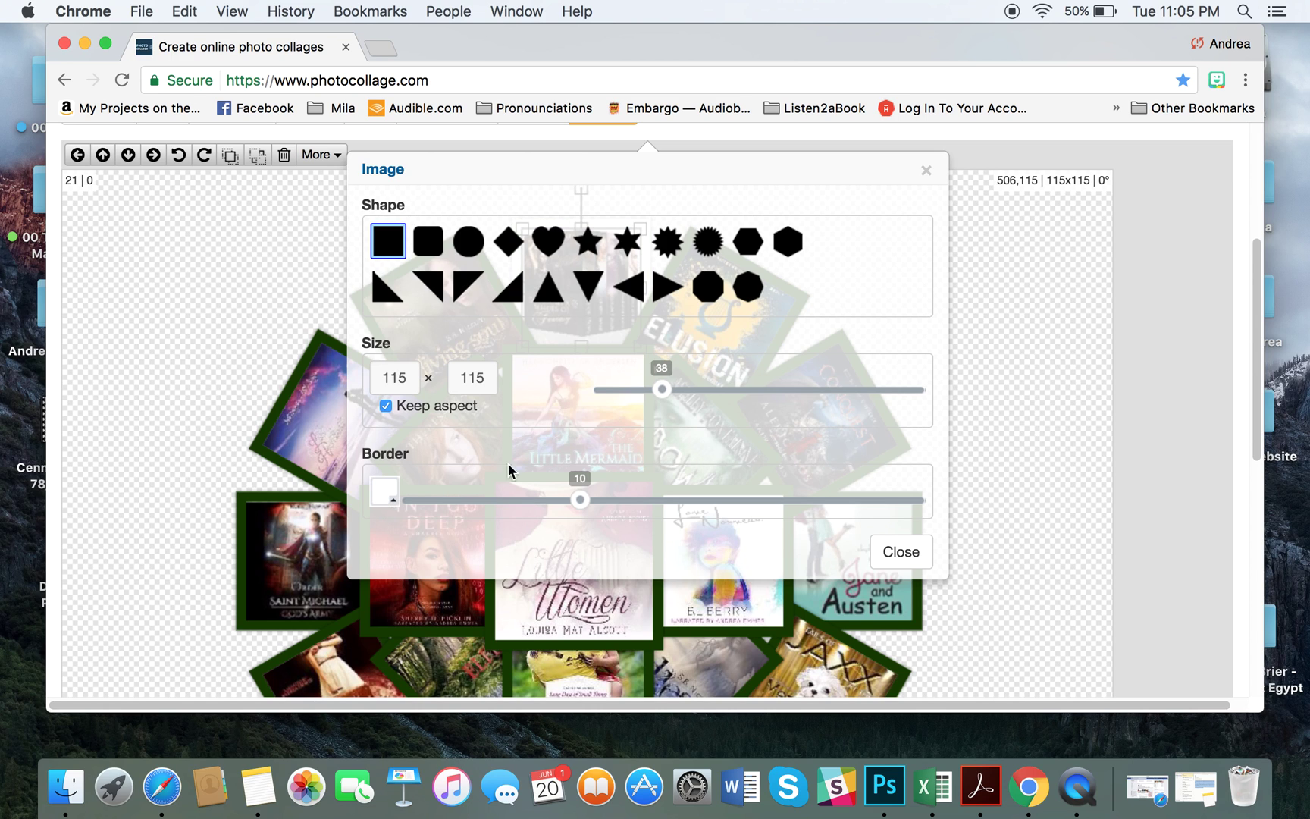
pyautogui.click(903, 551)
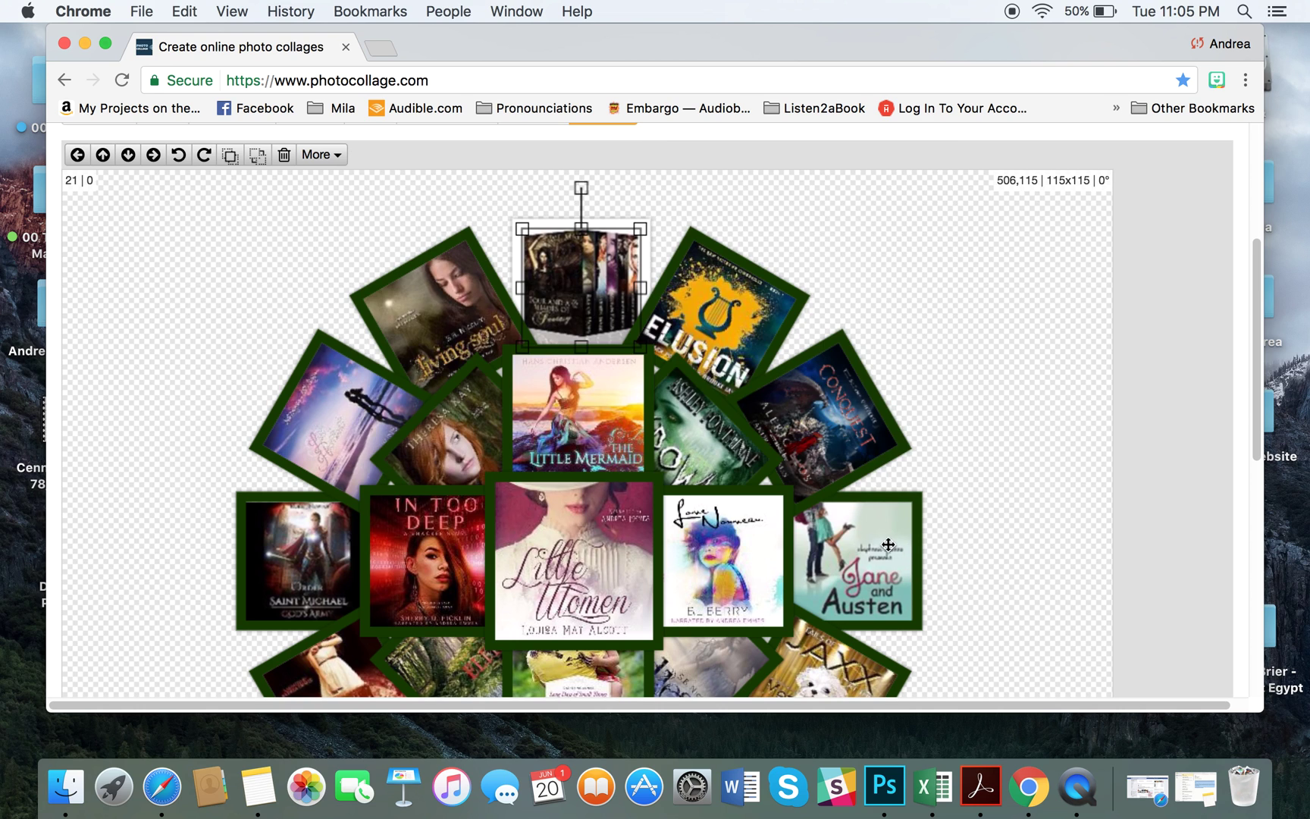
# Step: Change the Elusion cover's border colour to white
pyautogui.doubleClick(728, 289)
pyautogui.click(386, 490)
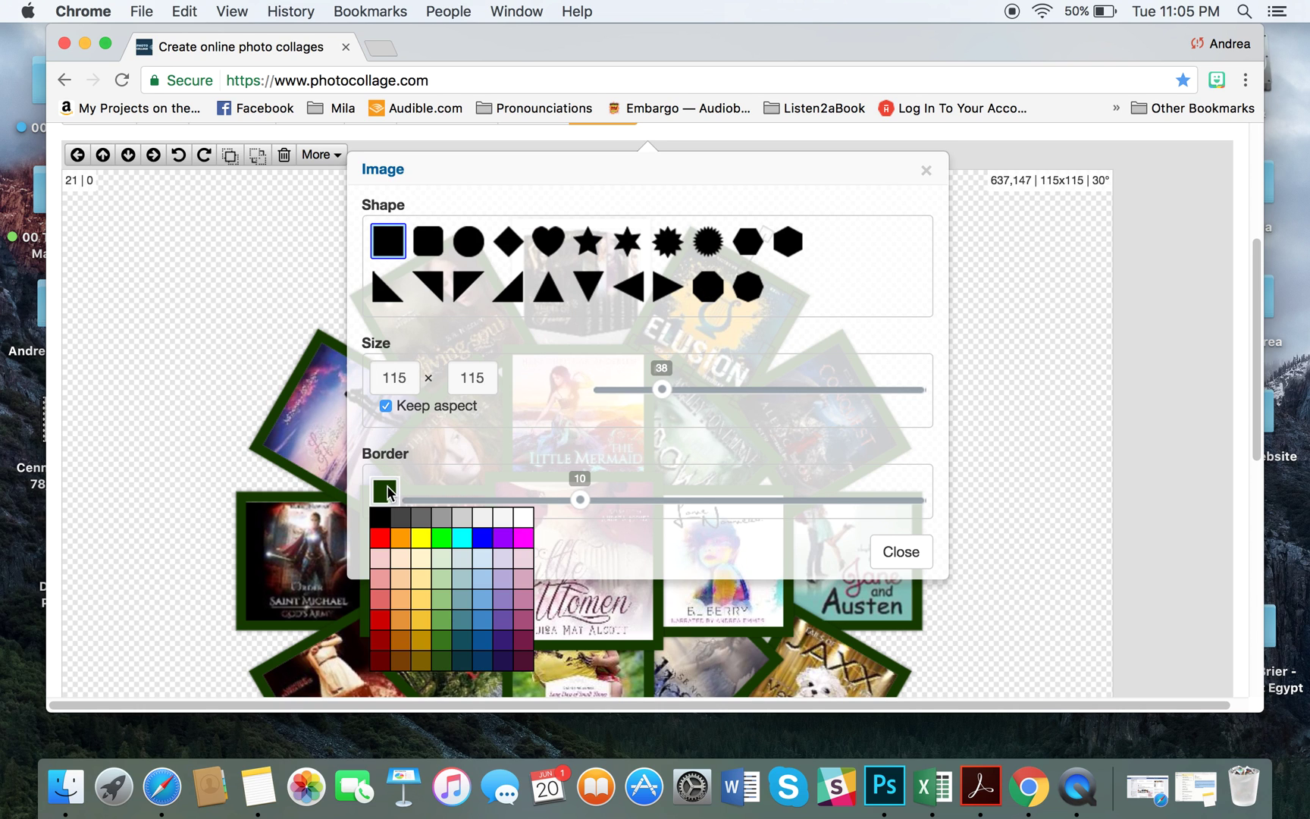
pyautogui.click(522, 523)
pyautogui.click(900, 551)
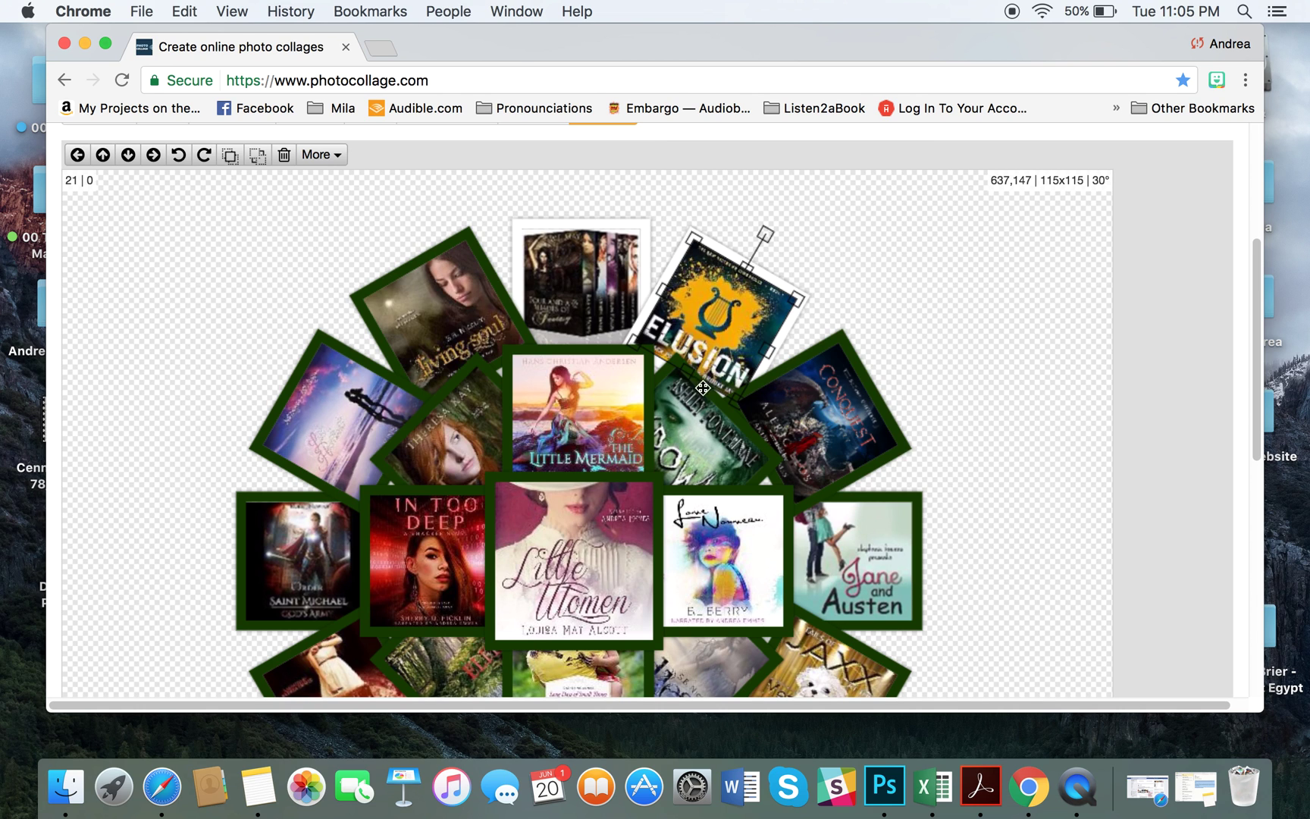
# Step: Change the border colour of the Conquest cover in the outer ring to white
pyautogui.doubleClick(838, 410)
pyautogui.click(384, 491)
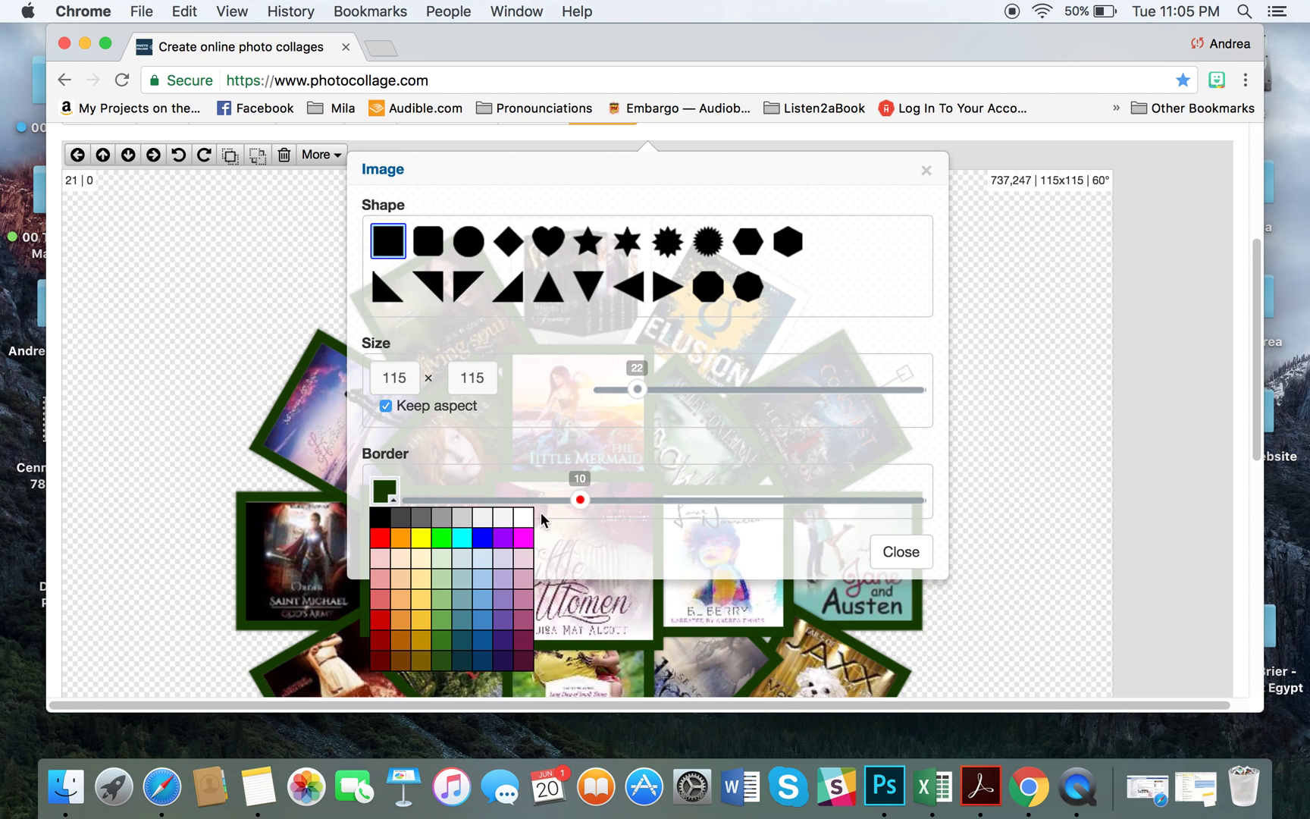
pyautogui.click(526, 525)
pyautogui.click(914, 551)
# Step: Try star, hexagon and rounded-square shapes on the Jane and Austen cover, and return it to the plain square
pyautogui.doubleClick(856, 561)
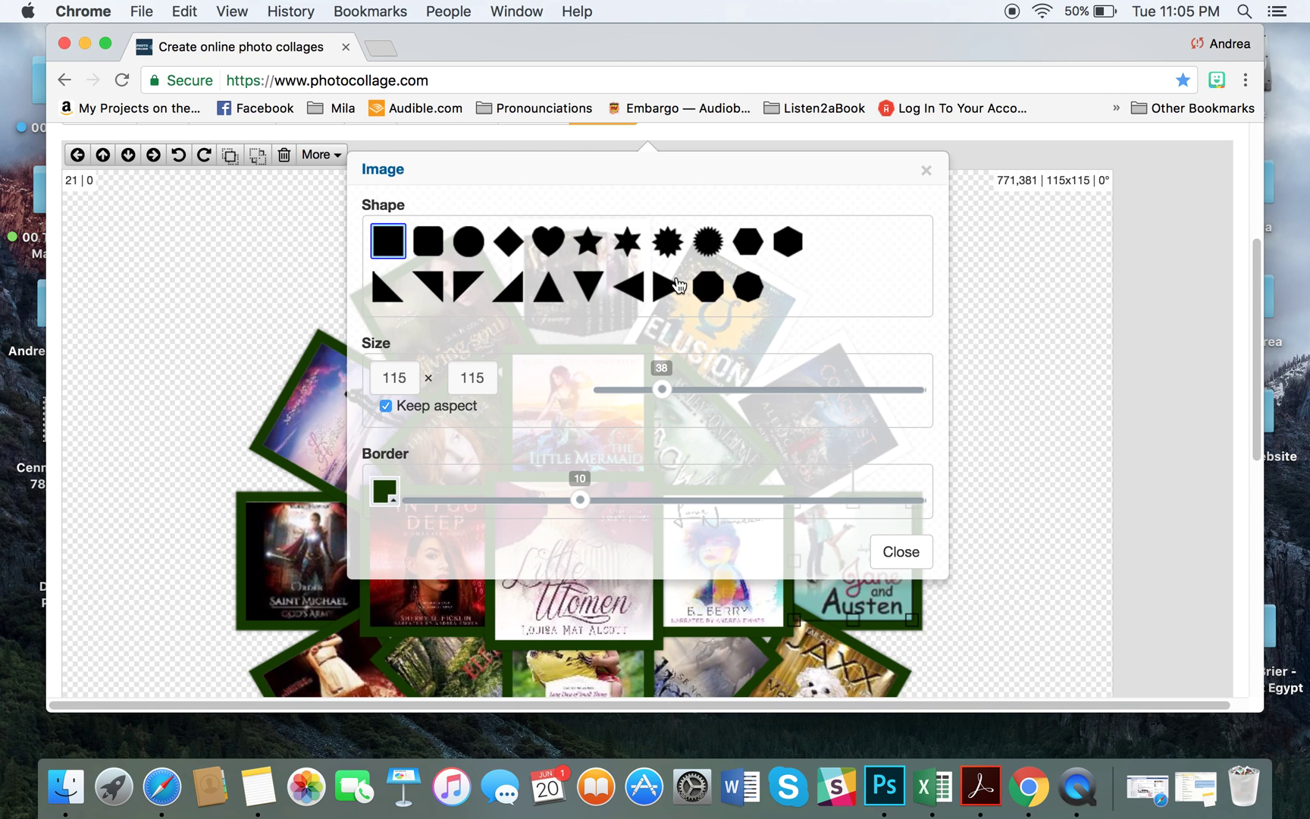
pyautogui.click(589, 244)
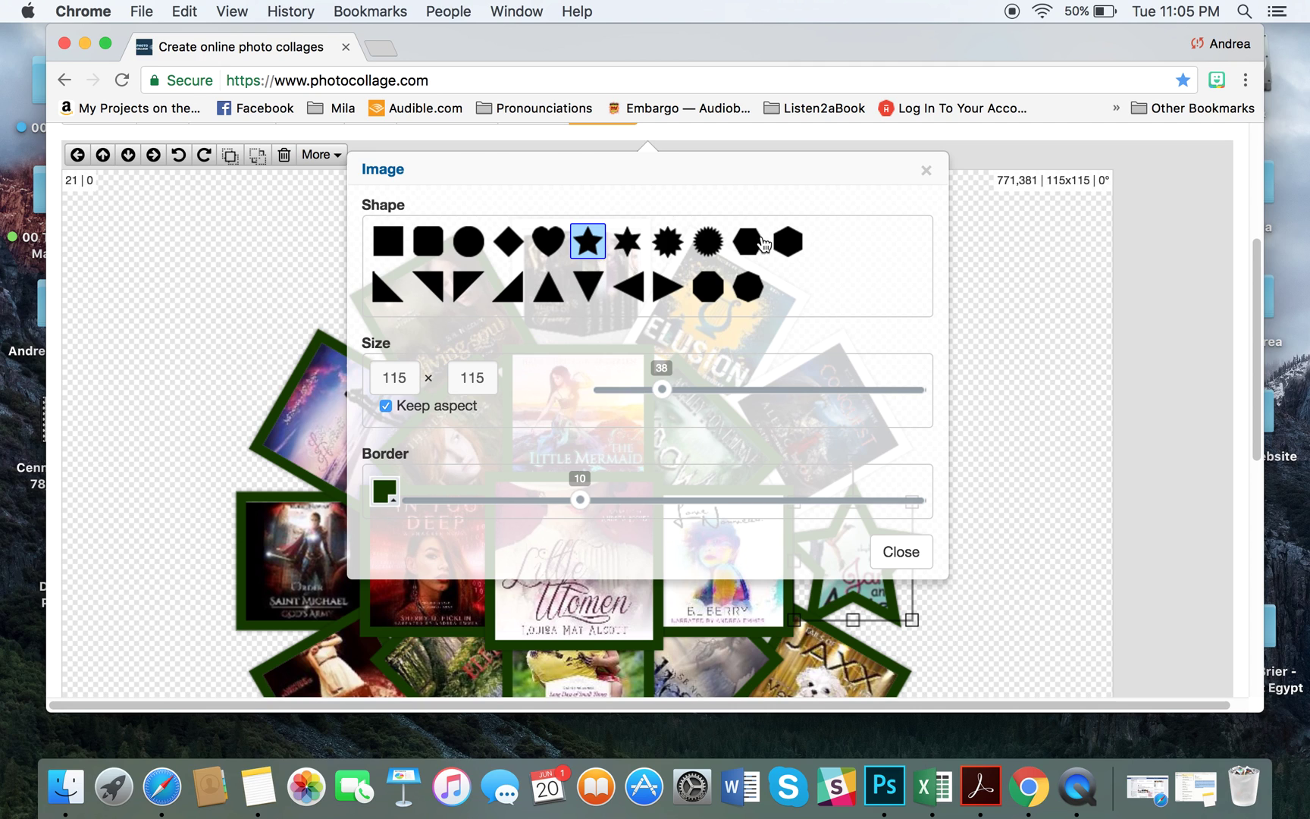
pyautogui.click(792, 248)
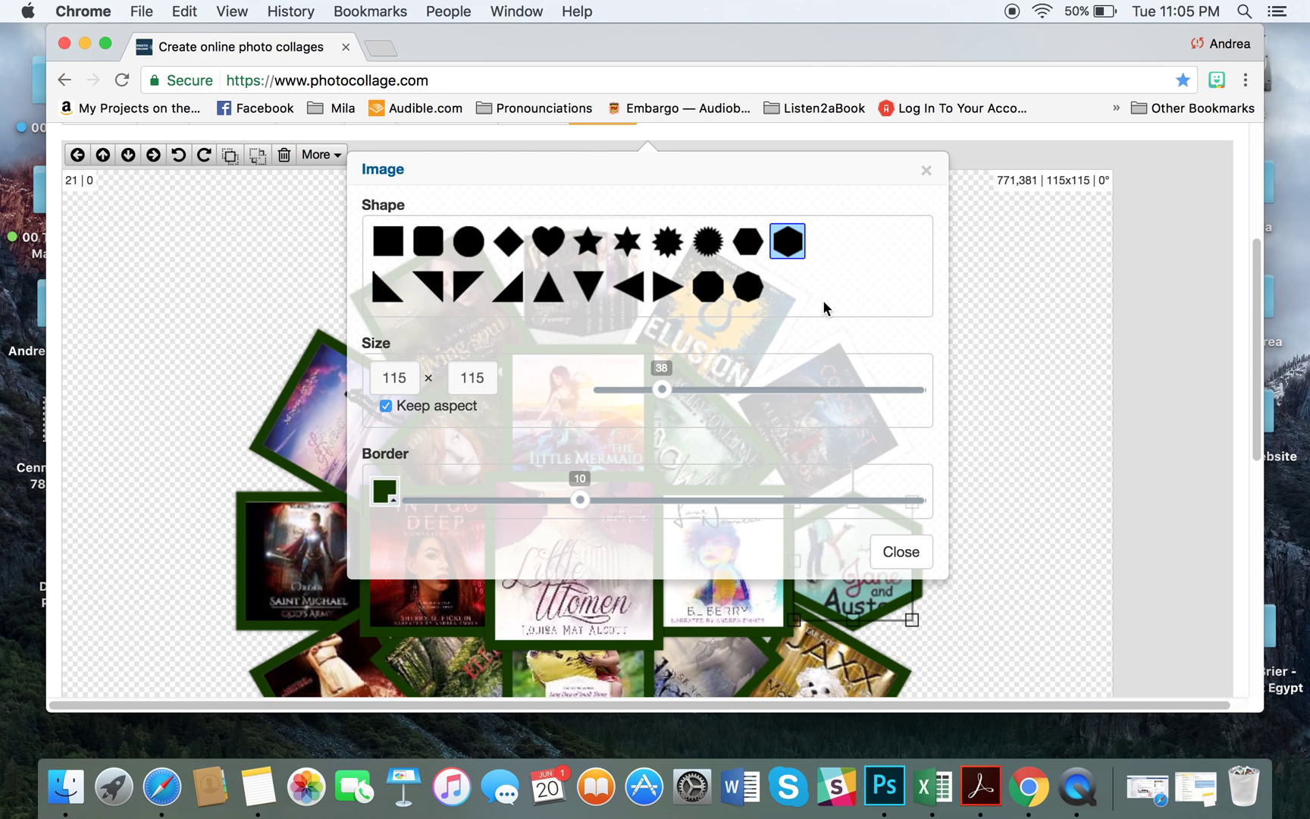
pyautogui.click(426, 243)
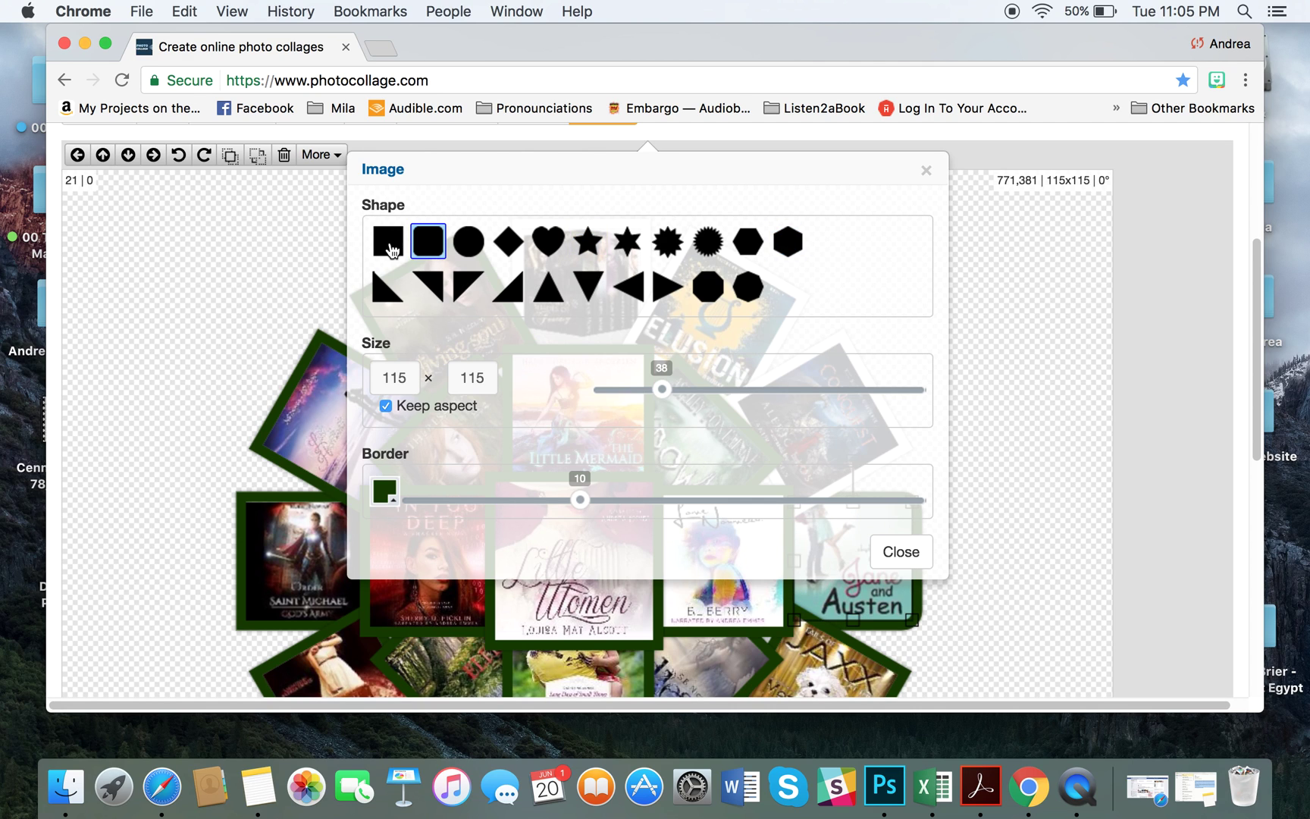
pyautogui.click(388, 243)
# Step: Set the Jane and Austen cover's border width to 11 and its colour to white, keeping the aspect lock on
pyautogui.click(385, 491)
pyautogui.moveTo(580, 500)
pyautogui.mouseDown()
pyautogui.moveTo(633, 506)
pyautogui.moveTo(599, 509)
pyautogui.mouseUp()
pyautogui.click(386, 409)
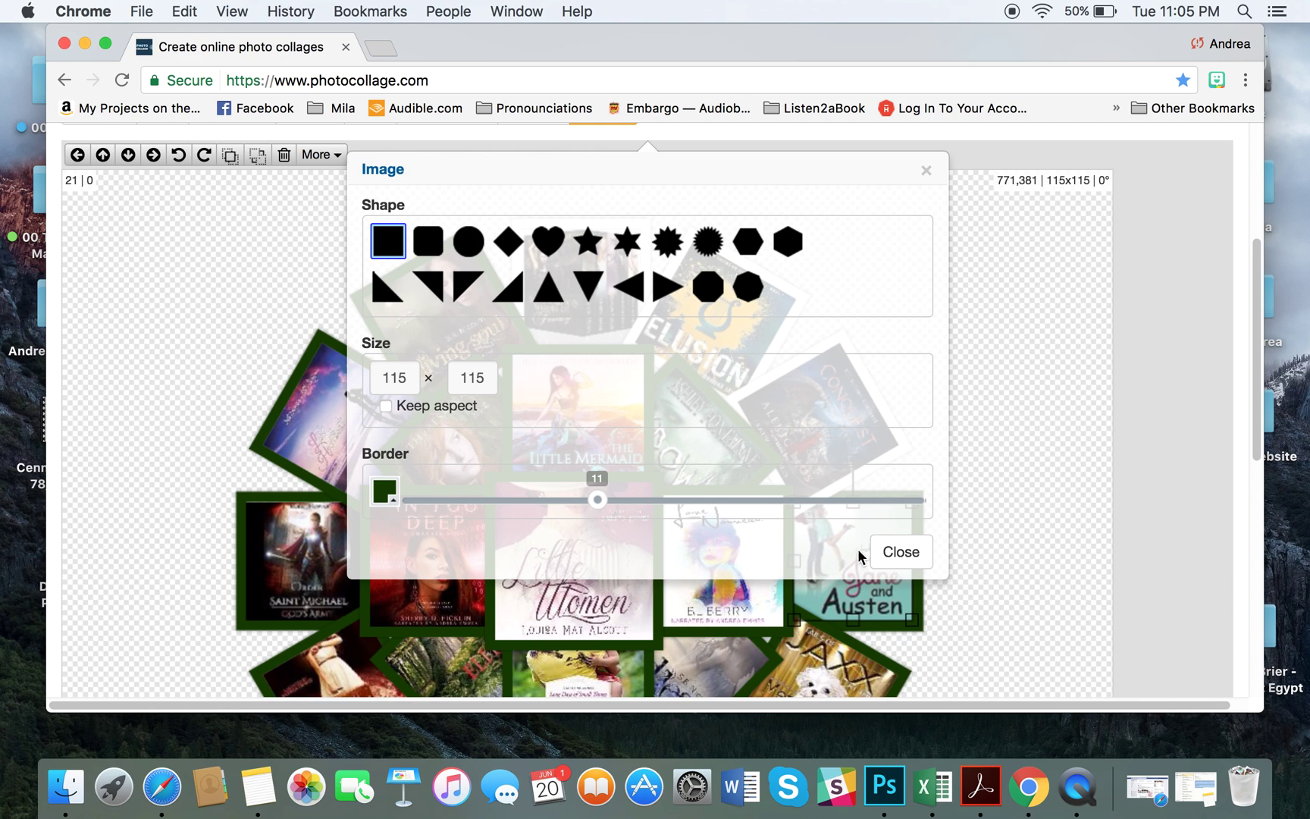
pyautogui.click(386, 407)
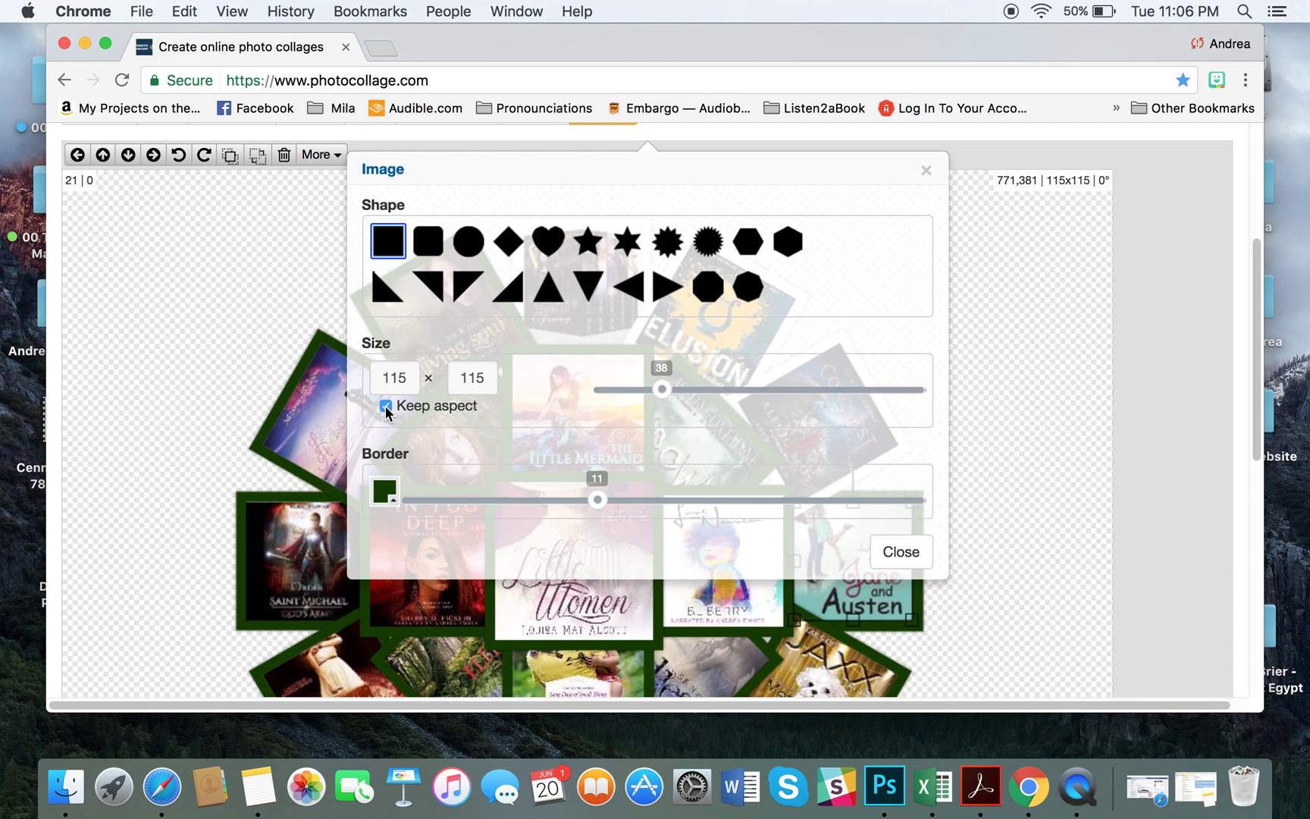
pyautogui.click(386, 408)
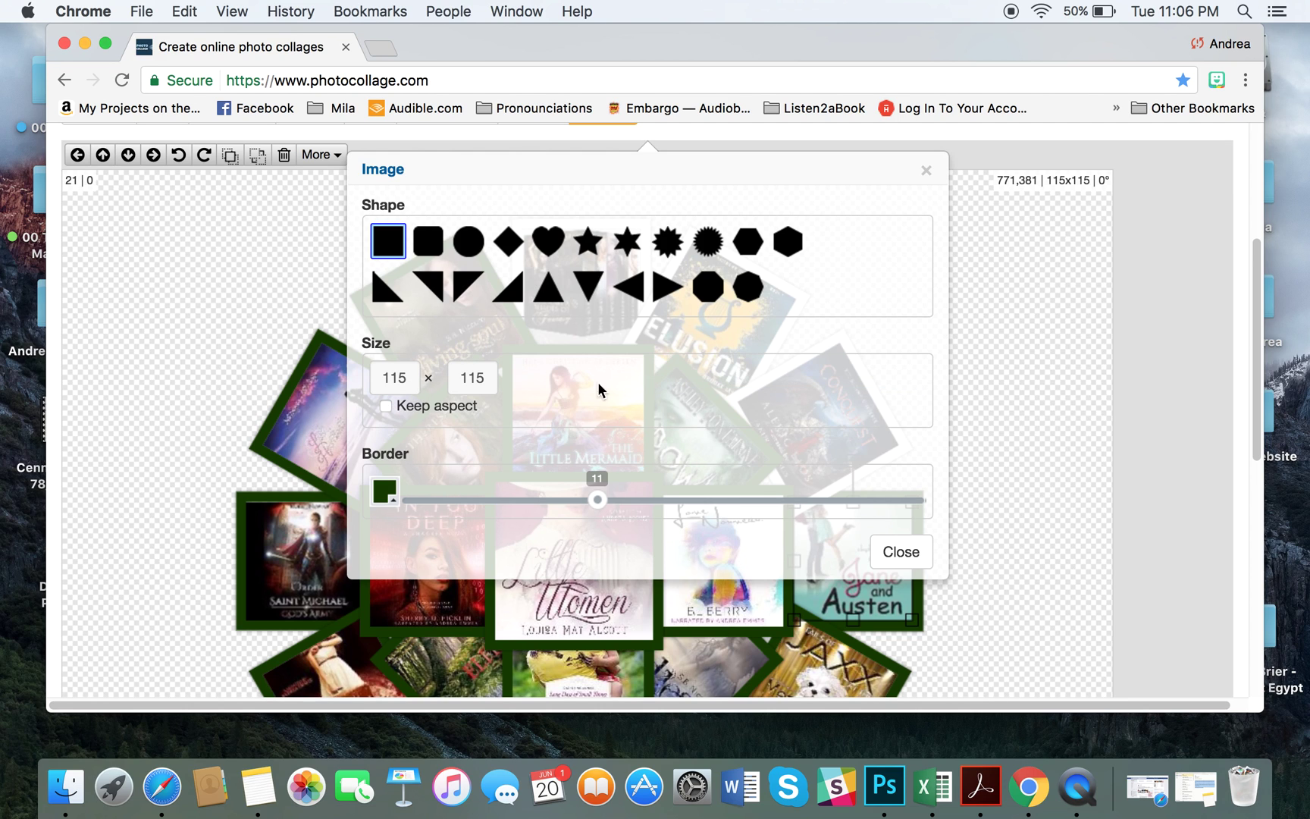
pyautogui.click(387, 408)
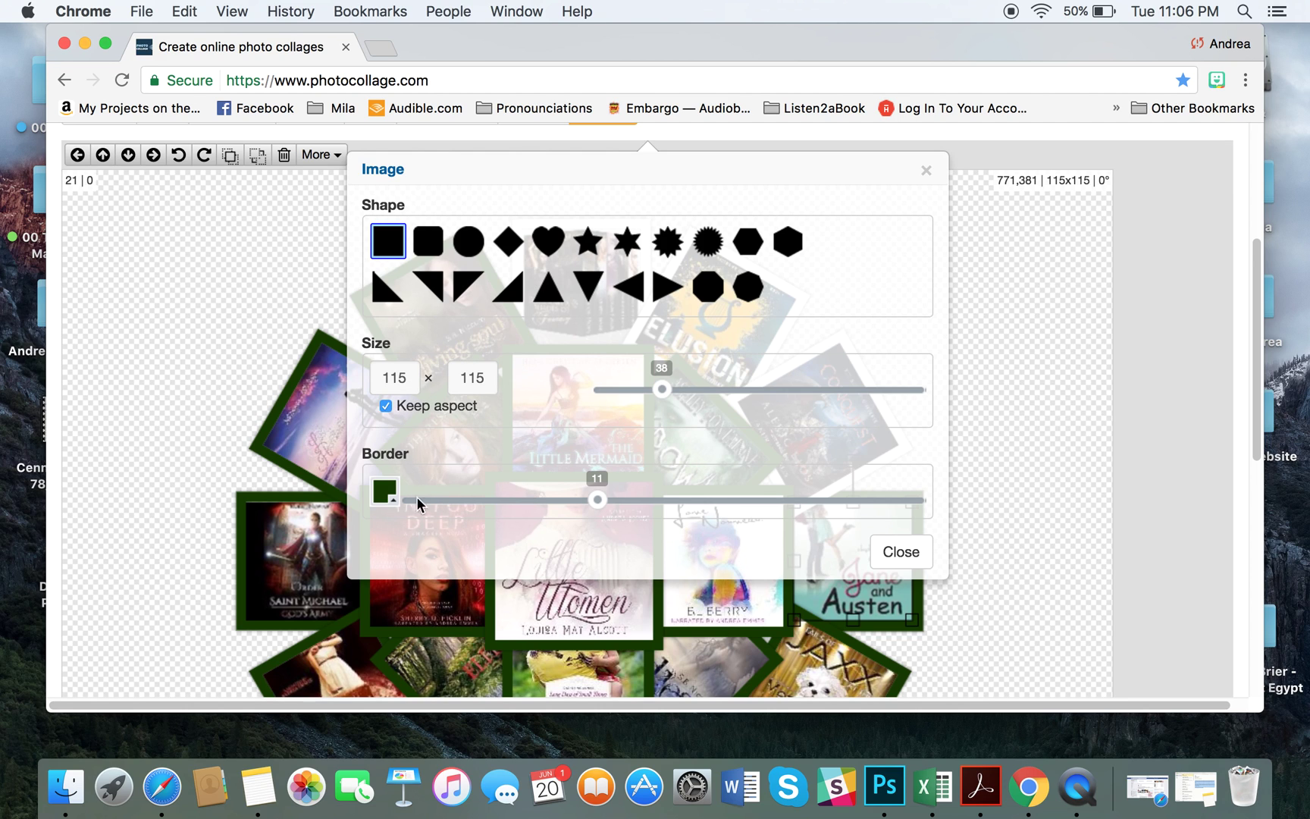
pyautogui.click(385, 491)
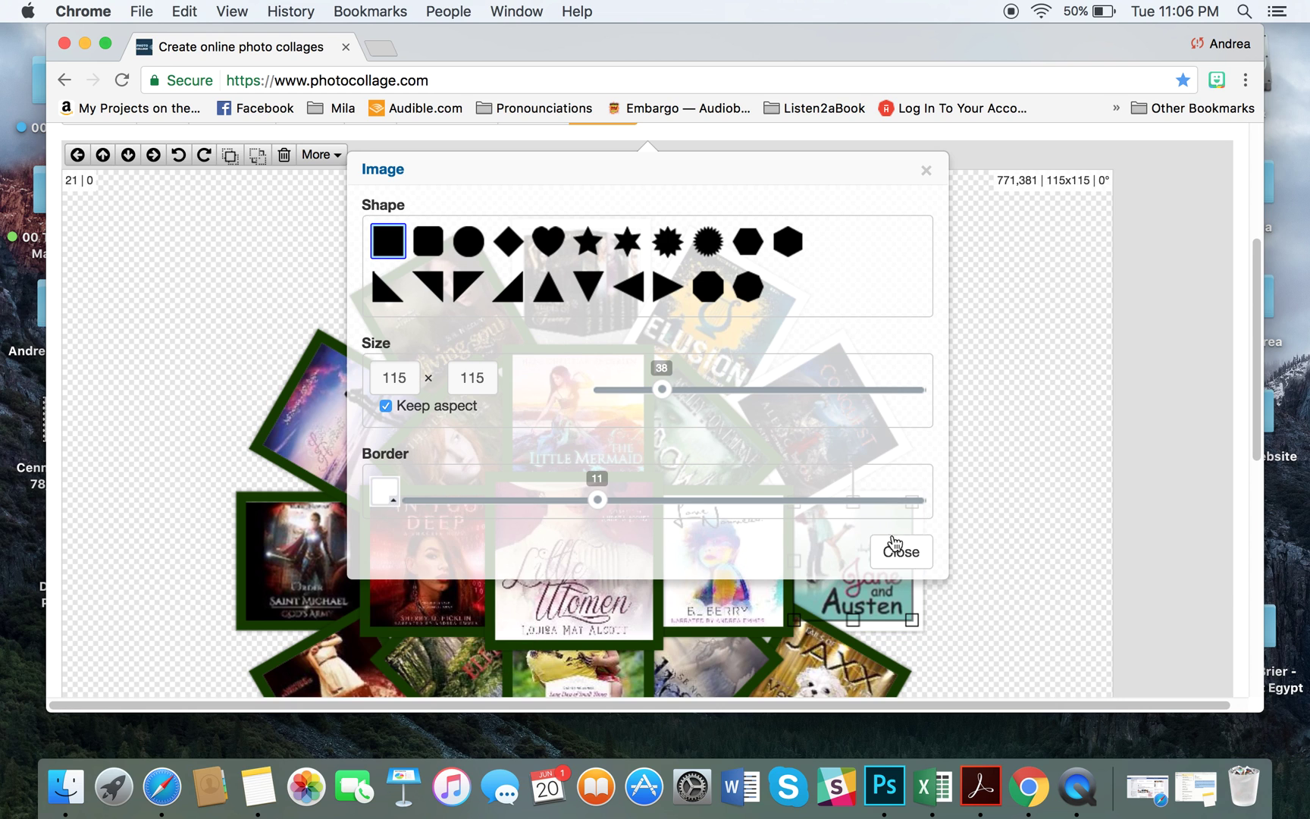
pyautogui.click(901, 551)
# Step: Change the Jaxx cover's border colour to white
pyautogui.scroll(-3, 855, 573)
pyautogui.doubleClick(832, 543)
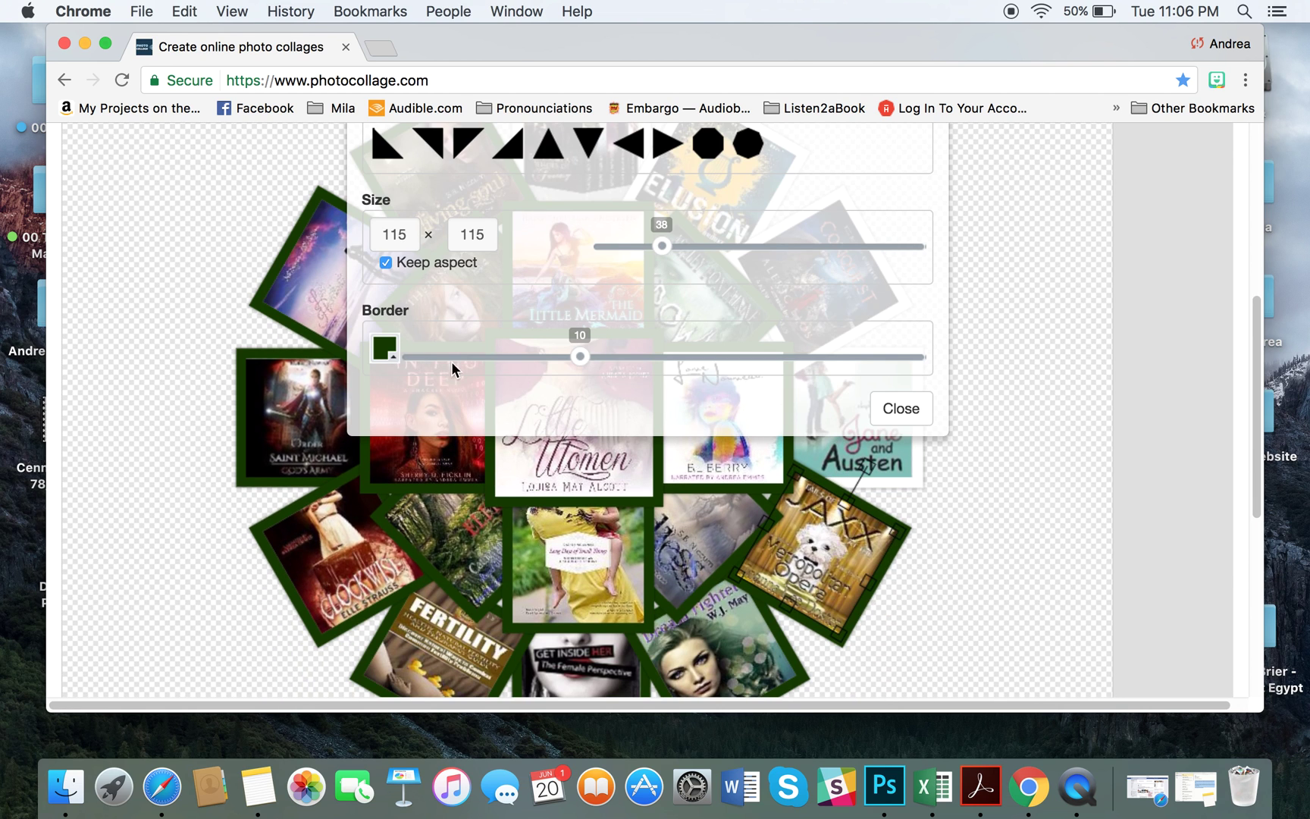
pyautogui.click(385, 349)
pyautogui.click(529, 380)
pyautogui.click(901, 408)
# Step: Give white borders to the Love Nouveau cover and the grey inner-ring cover between it and Long Days of Small Things
pyautogui.doubleClick(706, 433)
pyautogui.click(403, 349)
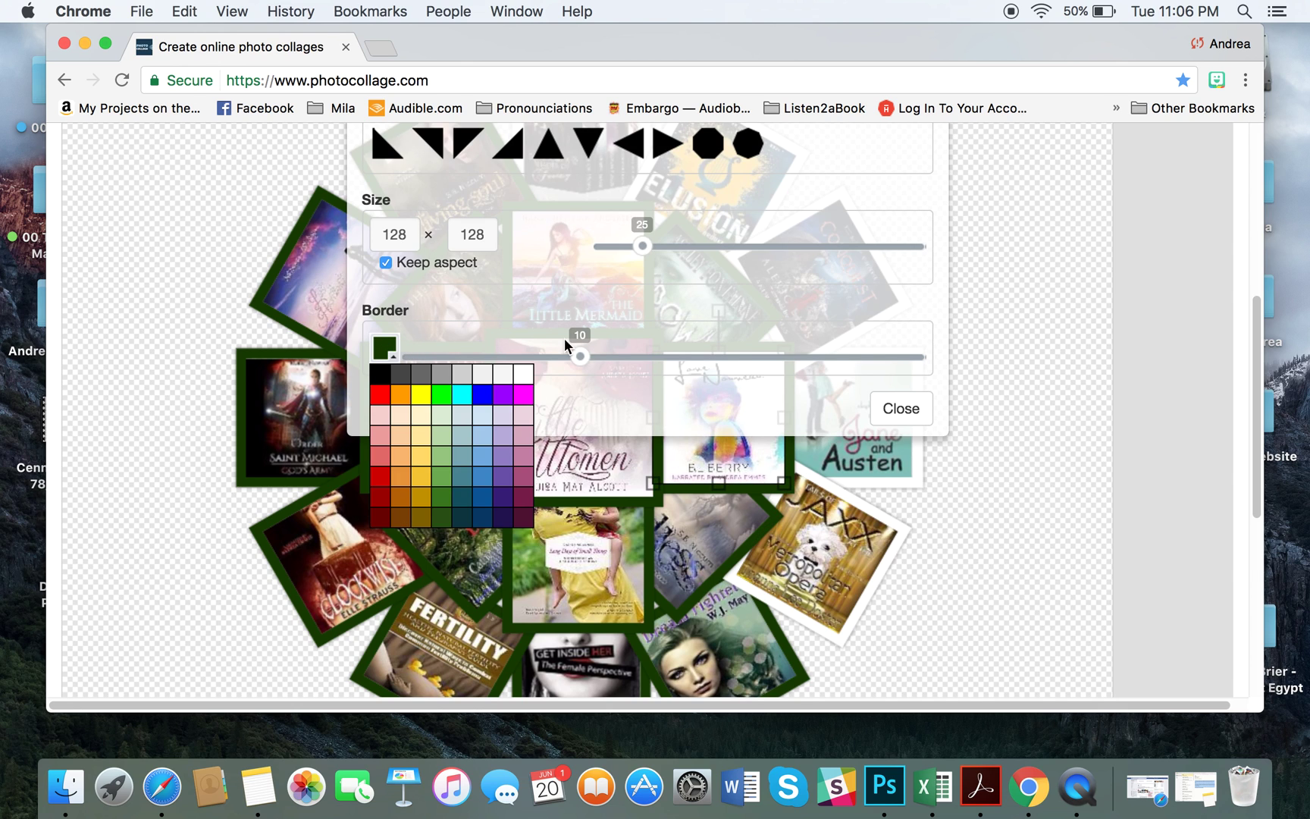
pyautogui.click(900, 408)
pyautogui.doubleClick(716, 515)
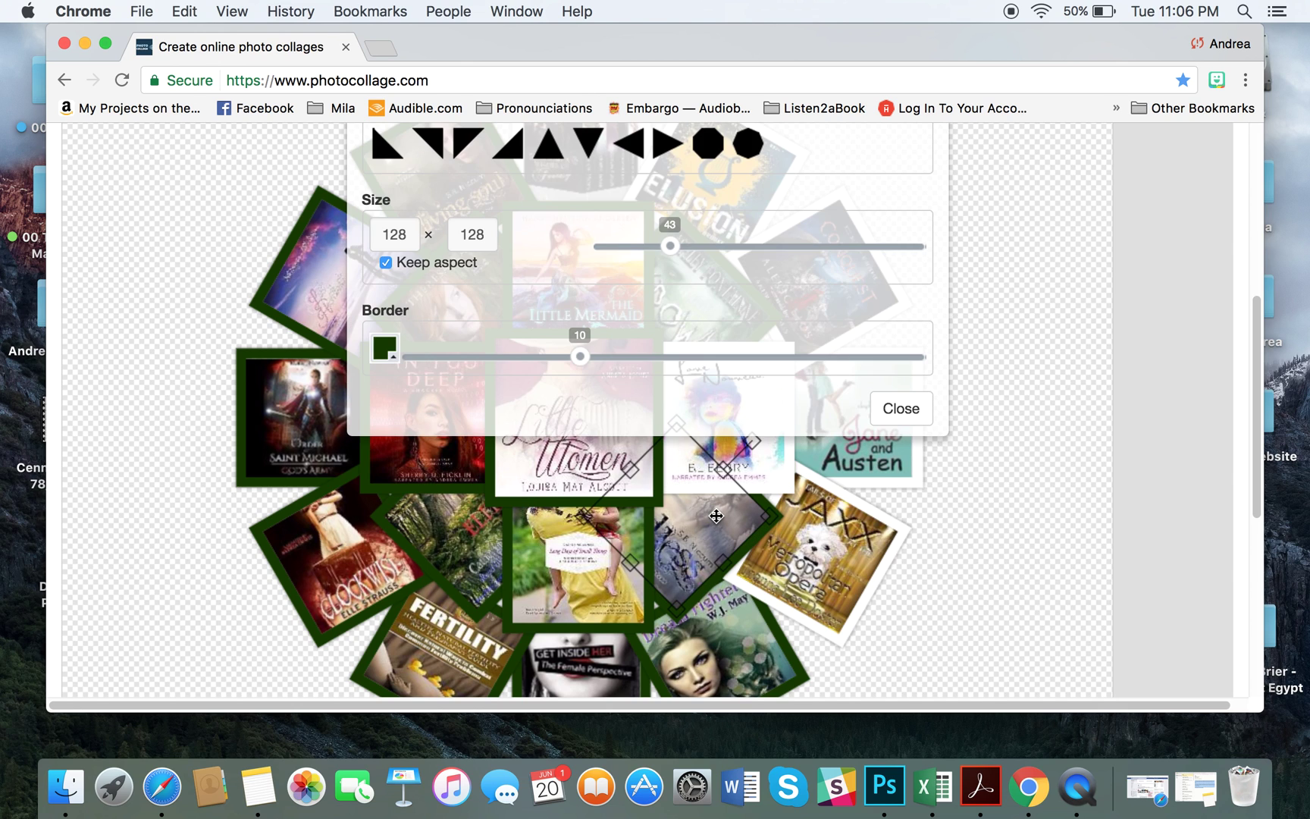
pyautogui.click(384, 349)
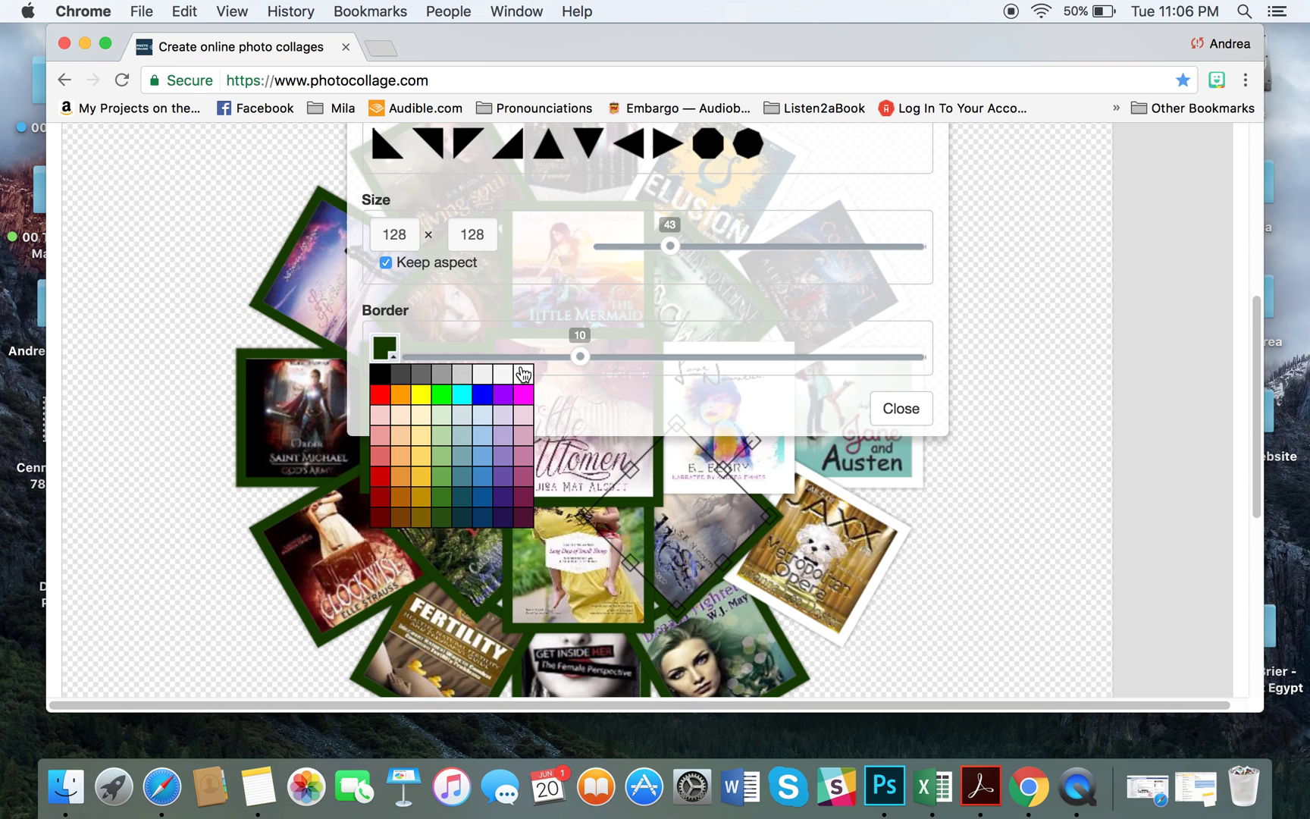
pyautogui.click(900, 408)
# Step: Change the central Little Women cover's border colour to white
pyautogui.doubleClick(582, 421)
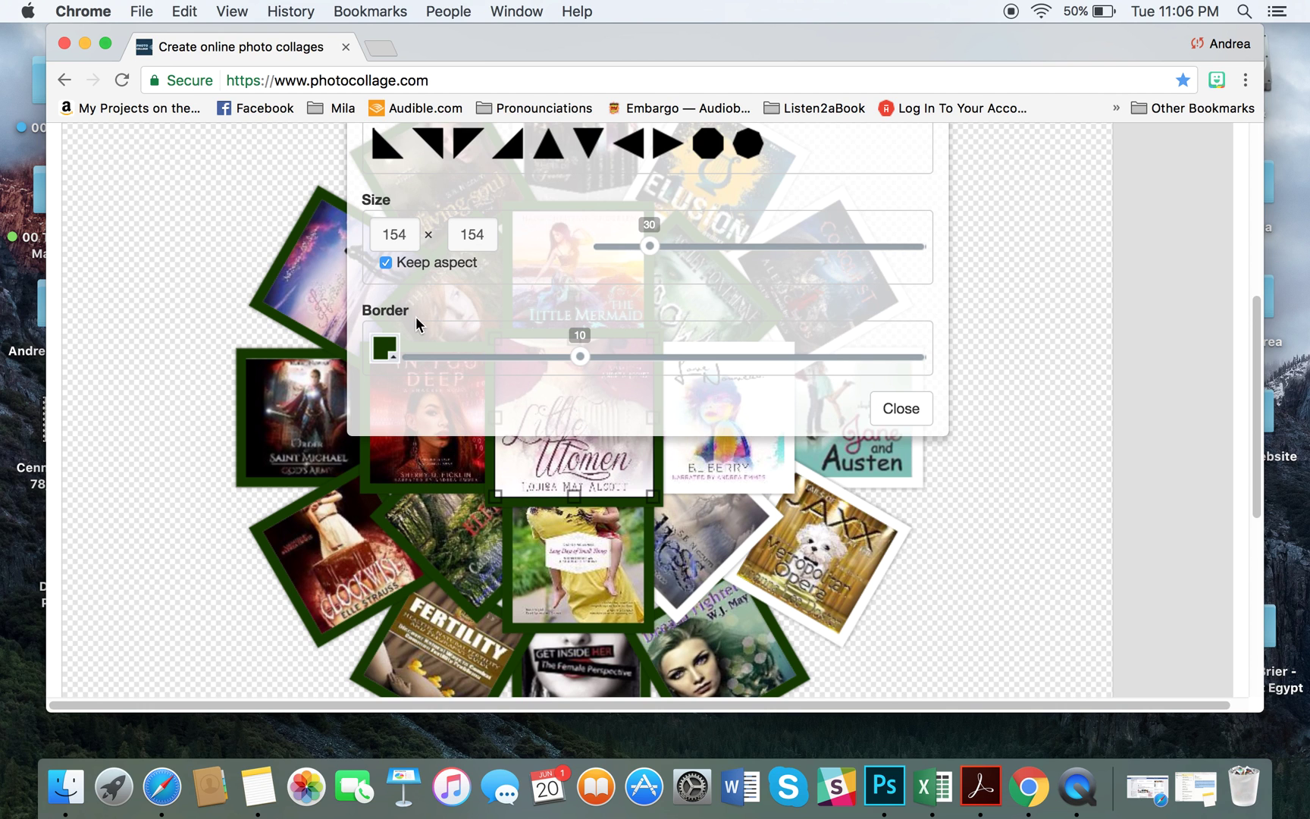
pyautogui.click(389, 347)
pyautogui.click(519, 377)
pyautogui.click(898, 409)
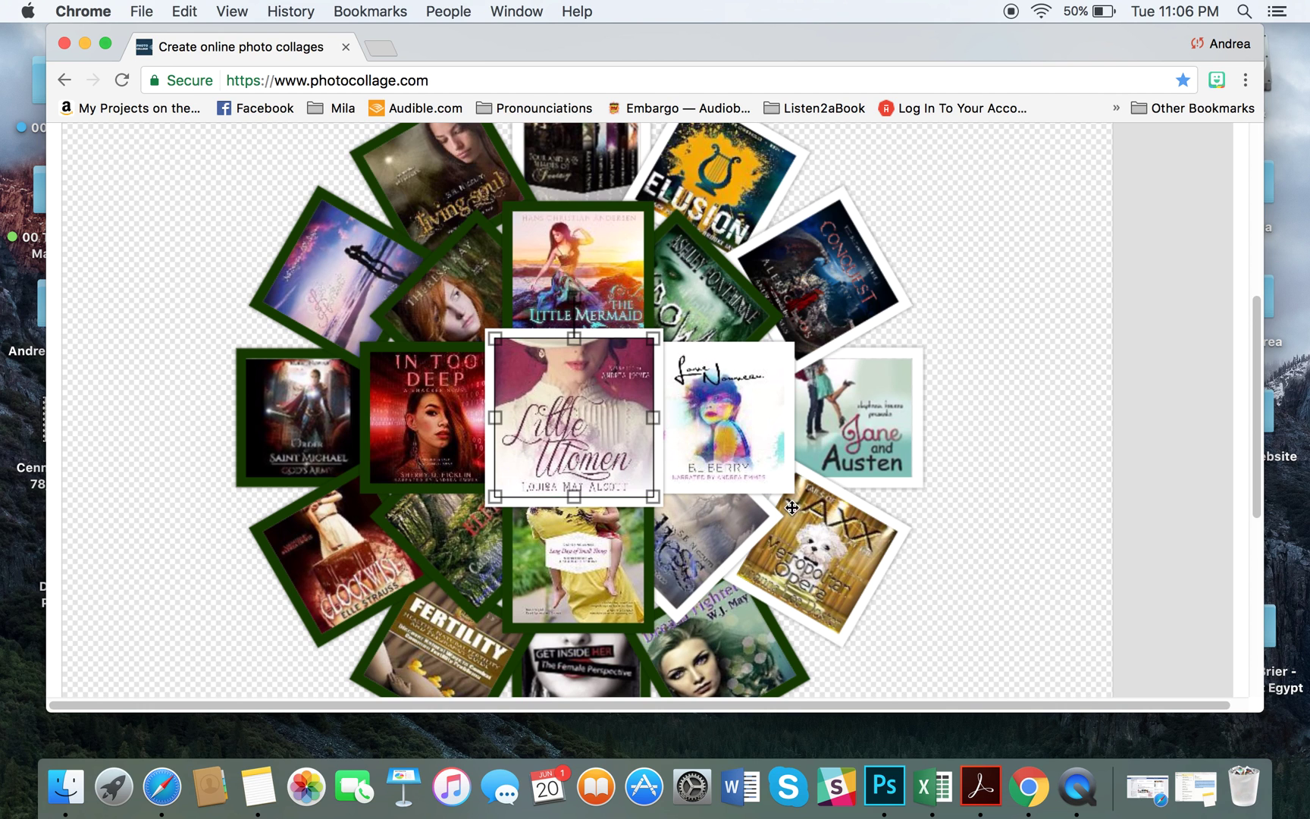
# Step: Change the border of the Long Days of Small Things cover, directly below the centre, to white
pyautogui.doubleClick(598, 563)
pyautogui.click(389, 347)
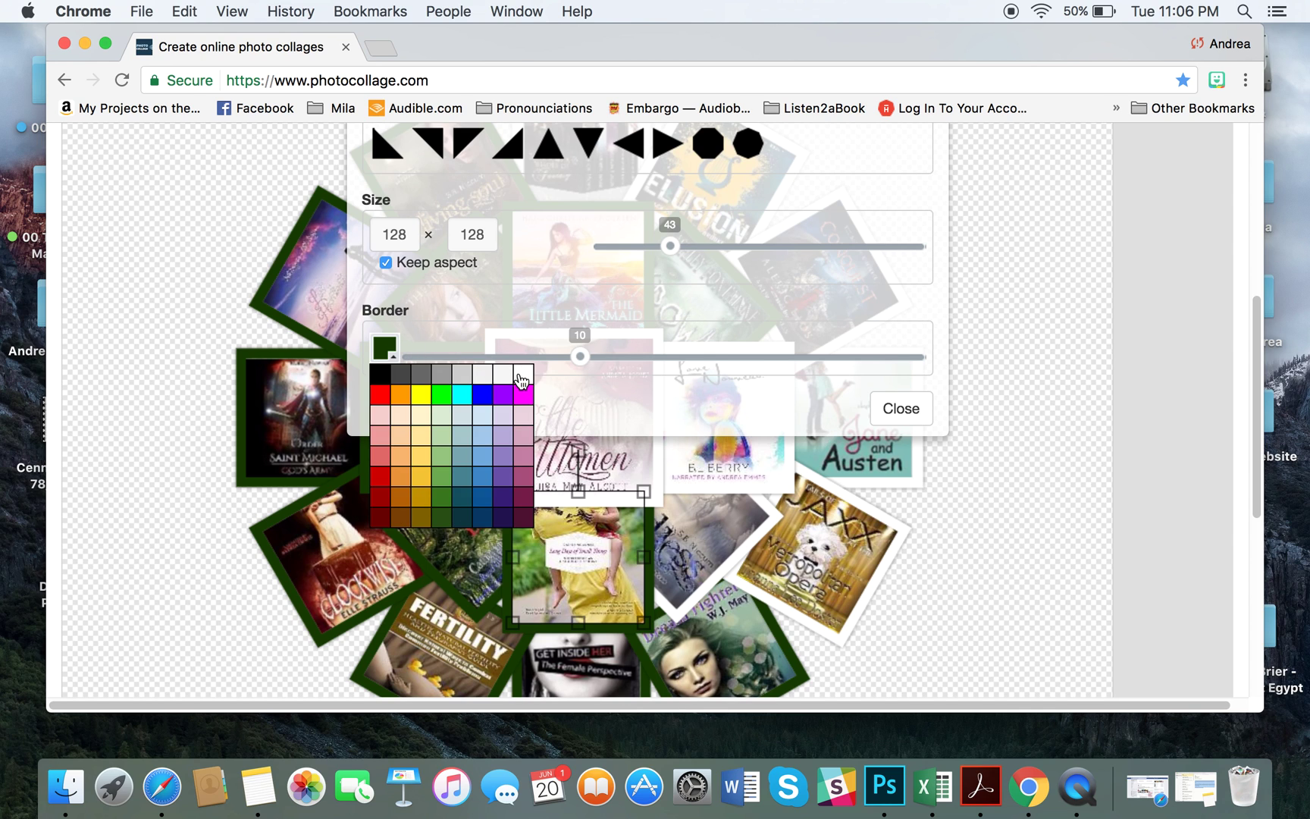
pyautogui.click(521, 377)
pyautogui.click(900, 409)
# Step: Change the border of the Fighter cover in the lower outer ring, beside Get Inside Her, to white
pyautogui.doubleClick(747, 646)
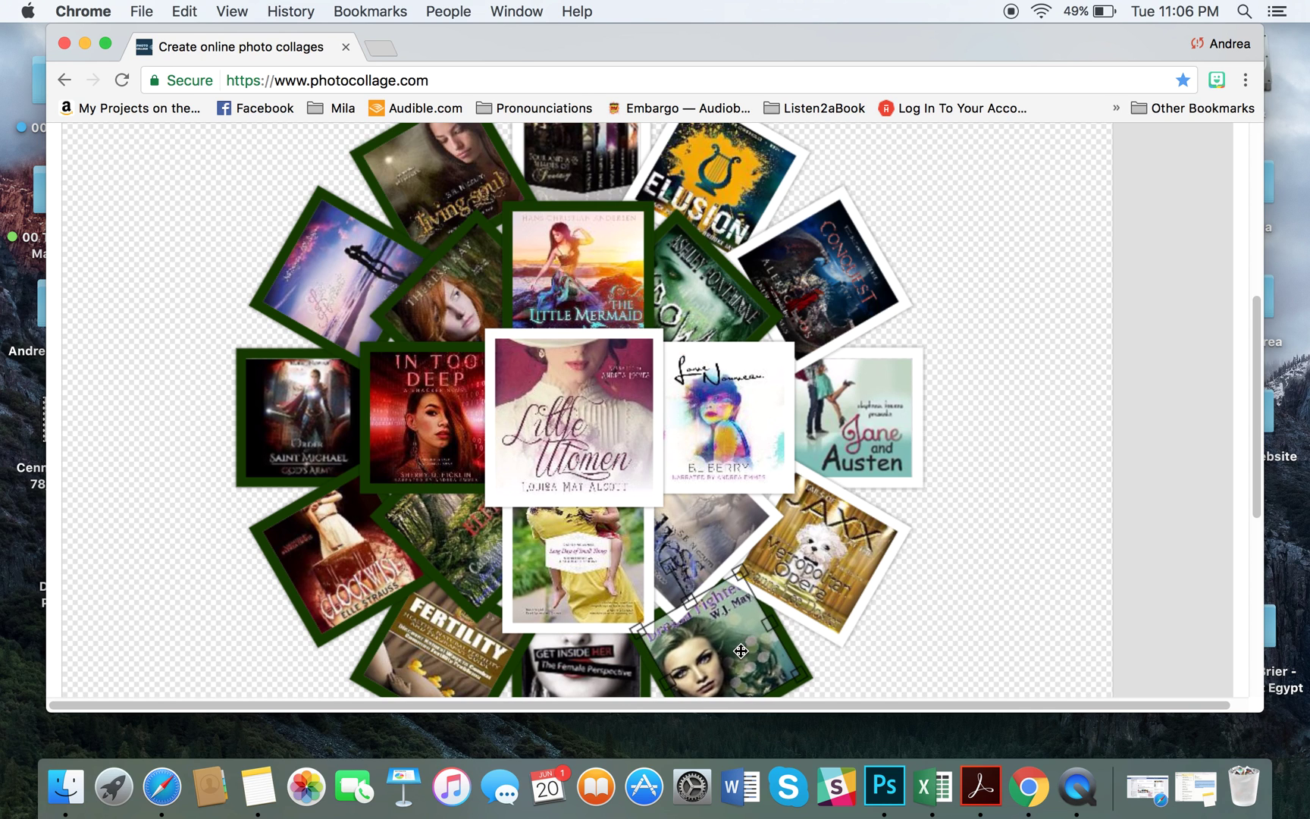
pyautogui.click(387, 350)
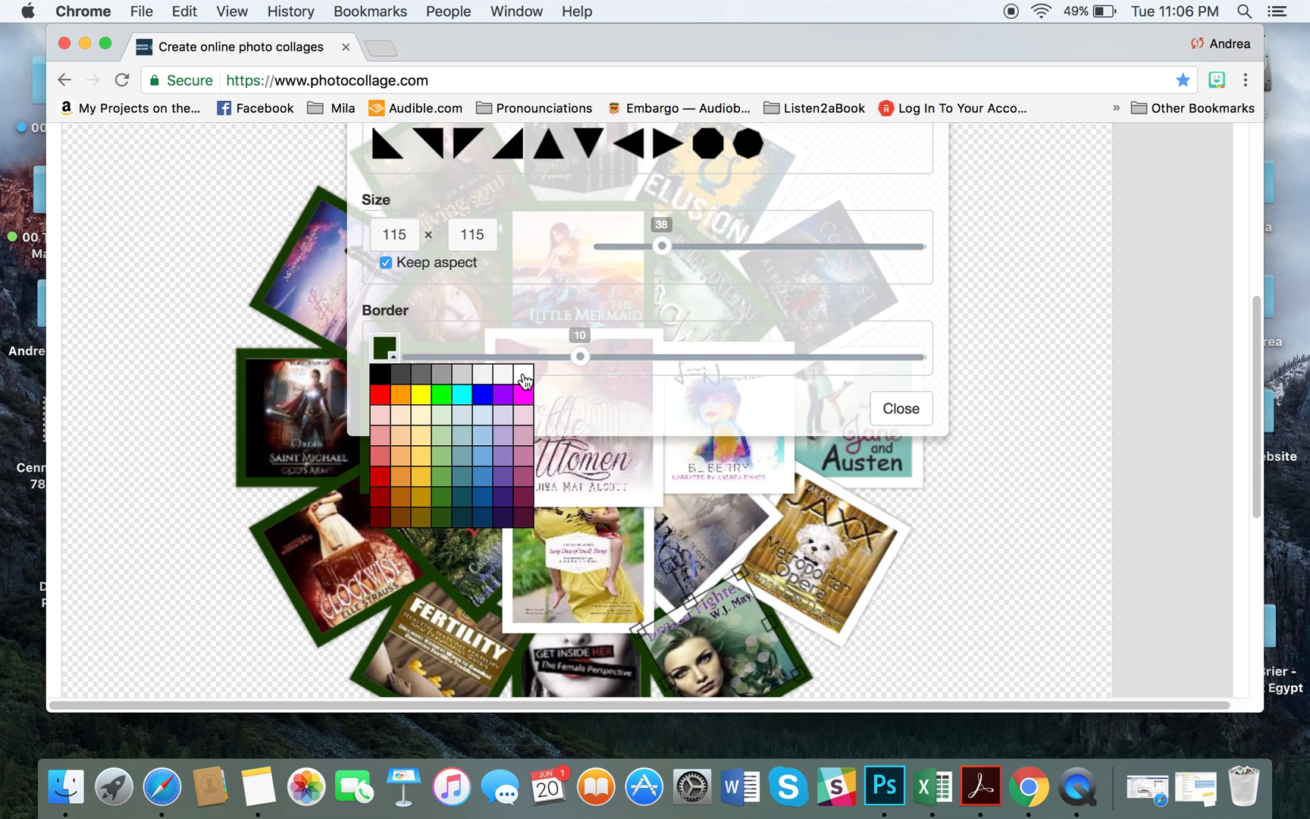
pyautogui.click(523, 377)
pyautogui.click(900, 409)
# Step: Change the Fertility cover's border colour to white
pyautogui.scroll(-2, 470, 530)
pyautogui.doubleClick(441, 573)
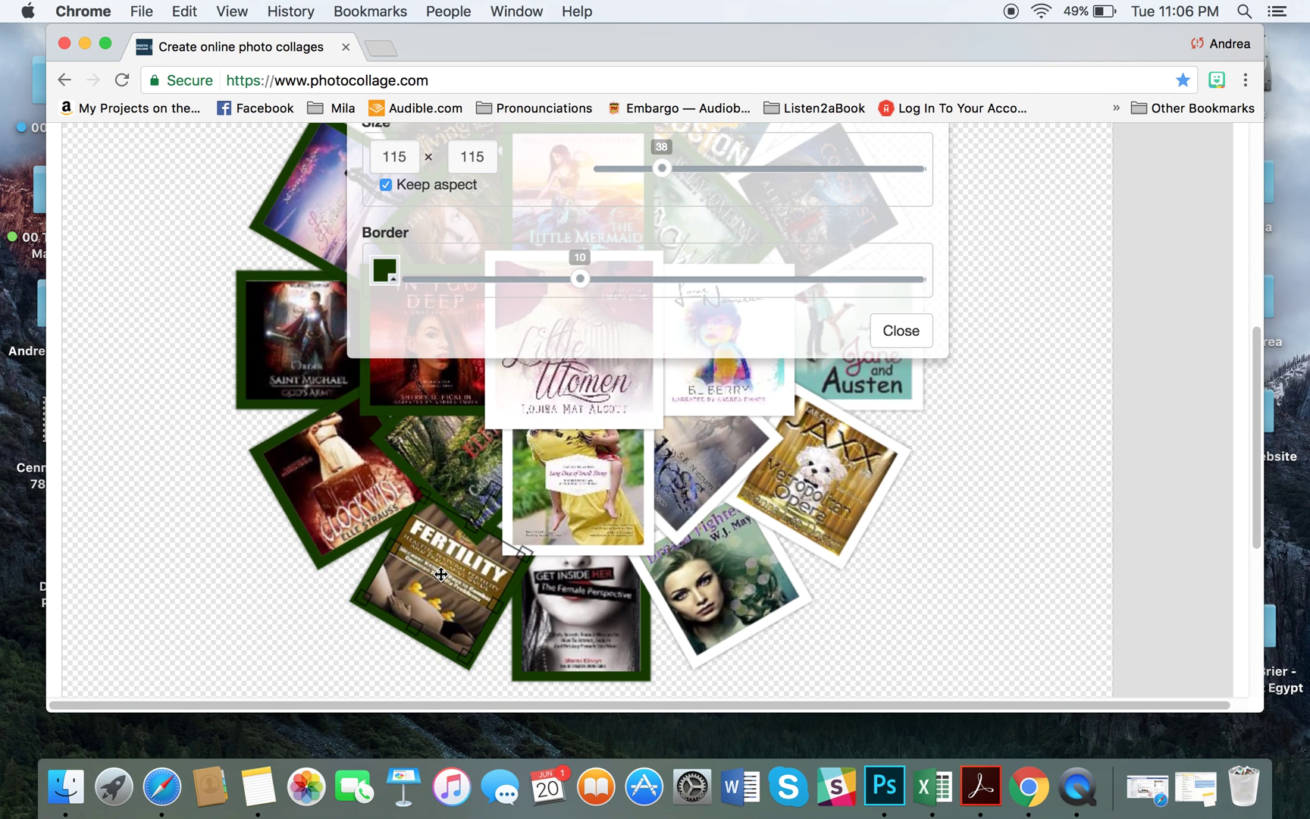
pyautogui.click(385, 271)
pyautogui.click(525, 303)
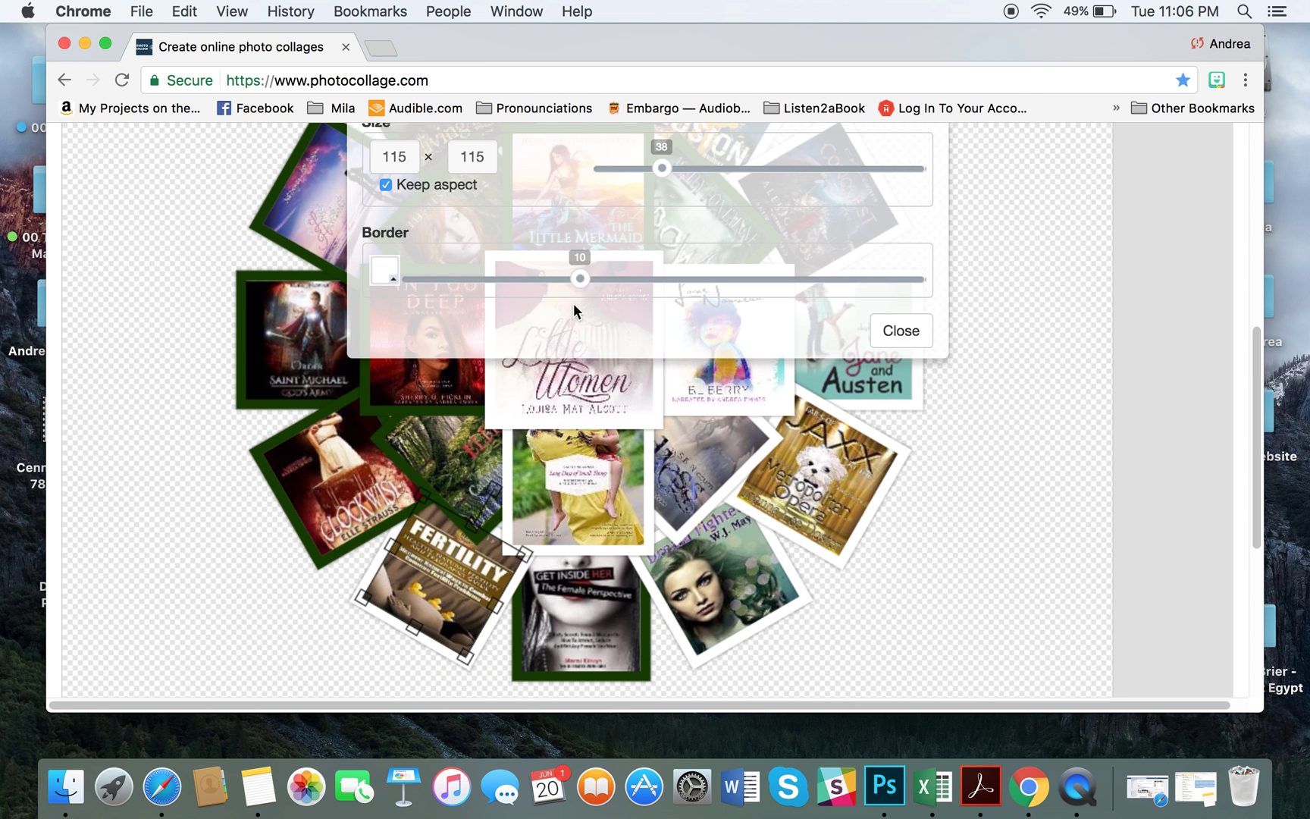
pyautogui.click(906, 333)
# Step: Give the forest-path cover in the inner ring, between Clockwise and Long Days of Small Things, a white border
pyautogui.doubleClick(441, 453)
pyautogui.click(385, 271)
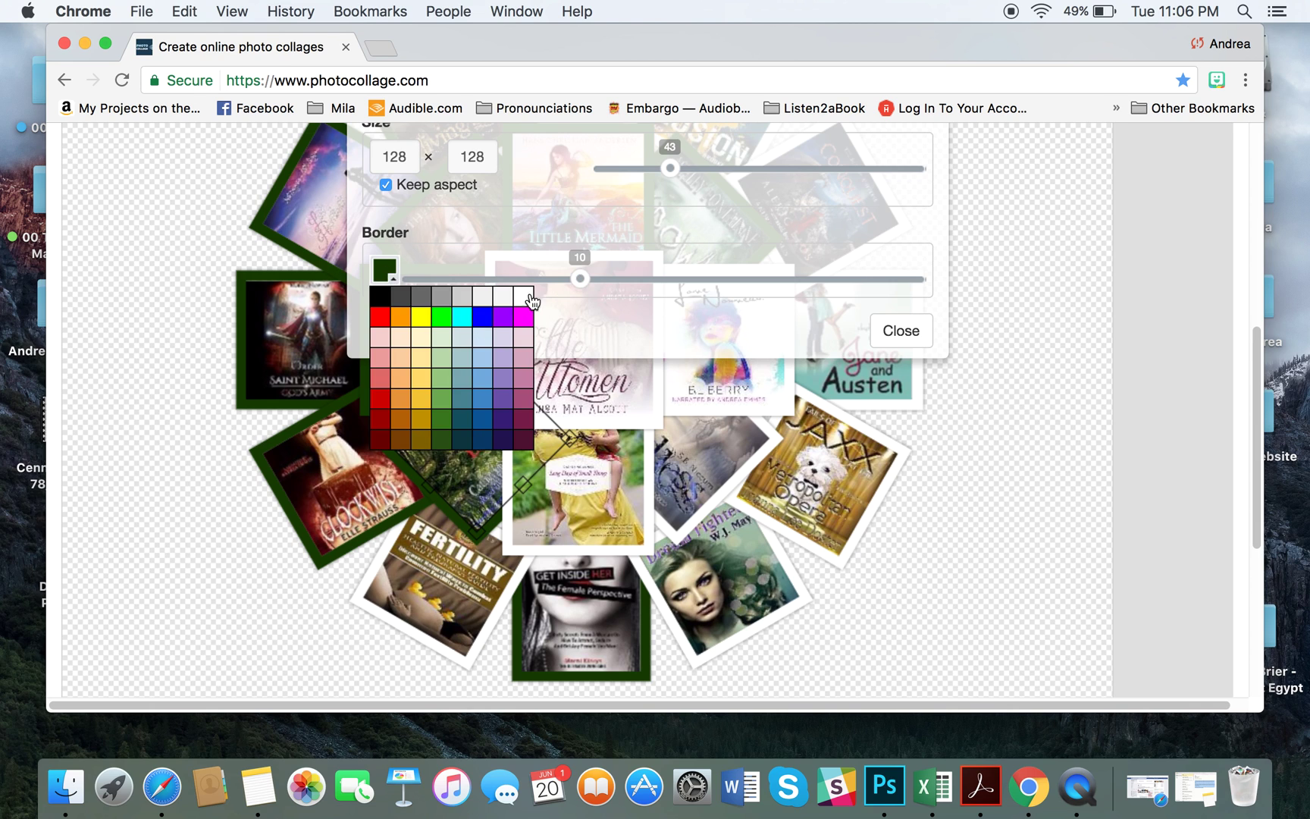
pyautogui.click(524, 304)
pyautogui.click(901, 330)
# Step: Change the Clockwise cover's border colour to white
pyautogui.click(318, 495)
pyautogui.doubleClick(317, 495)
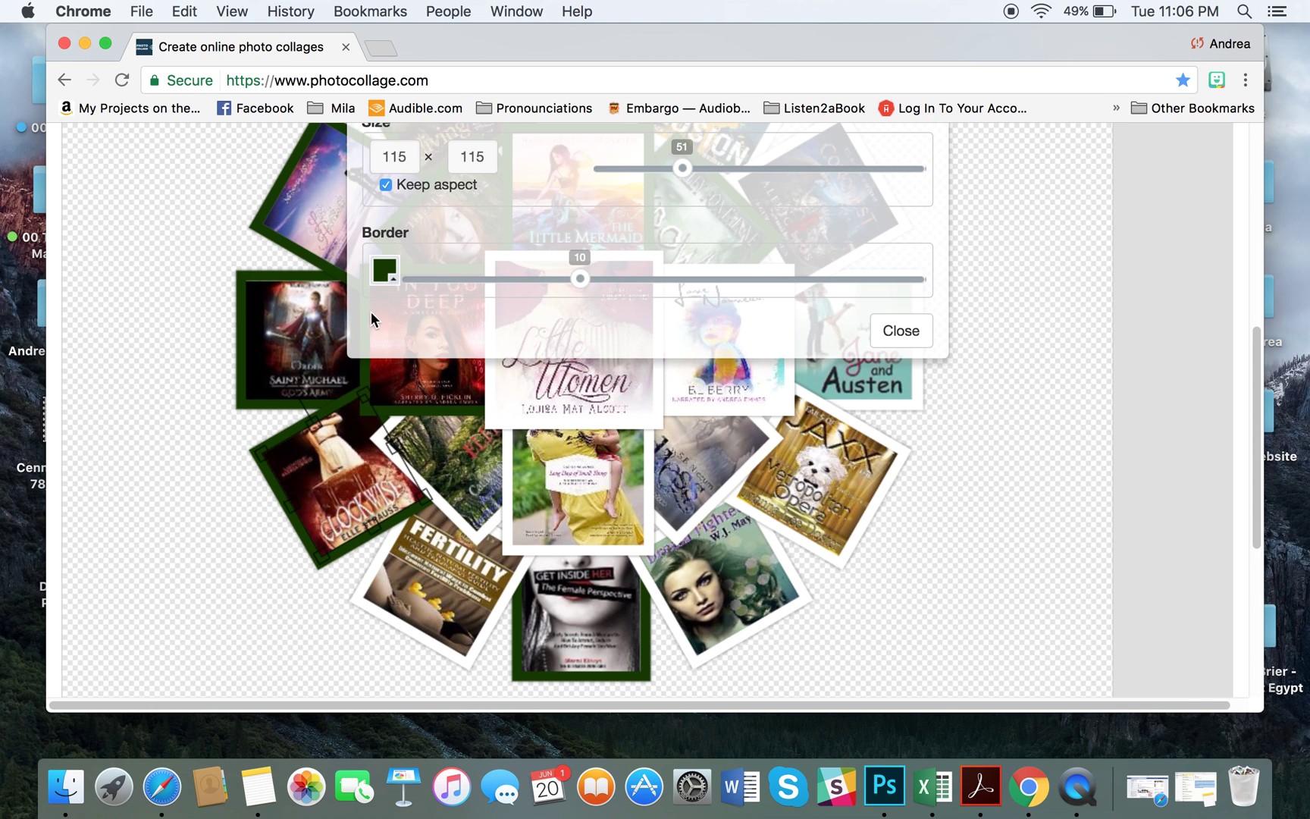
pyautogui.click(387, 272)
pyautogui.click(529, 303)
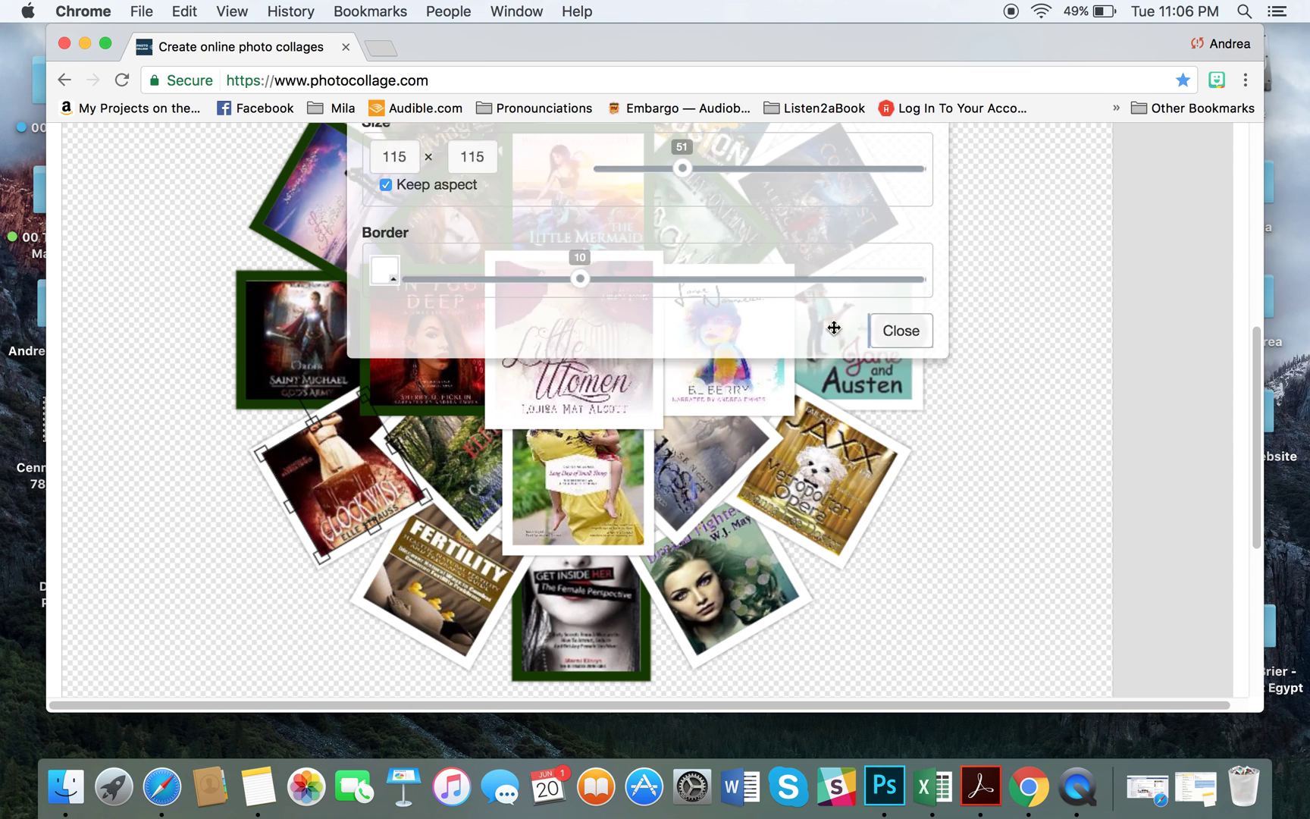
pyautogui.click(899, 331)
# Step: Change the border of the In Too Deep cover, beside Little Women, to white
pyautogui.click(424, 406)
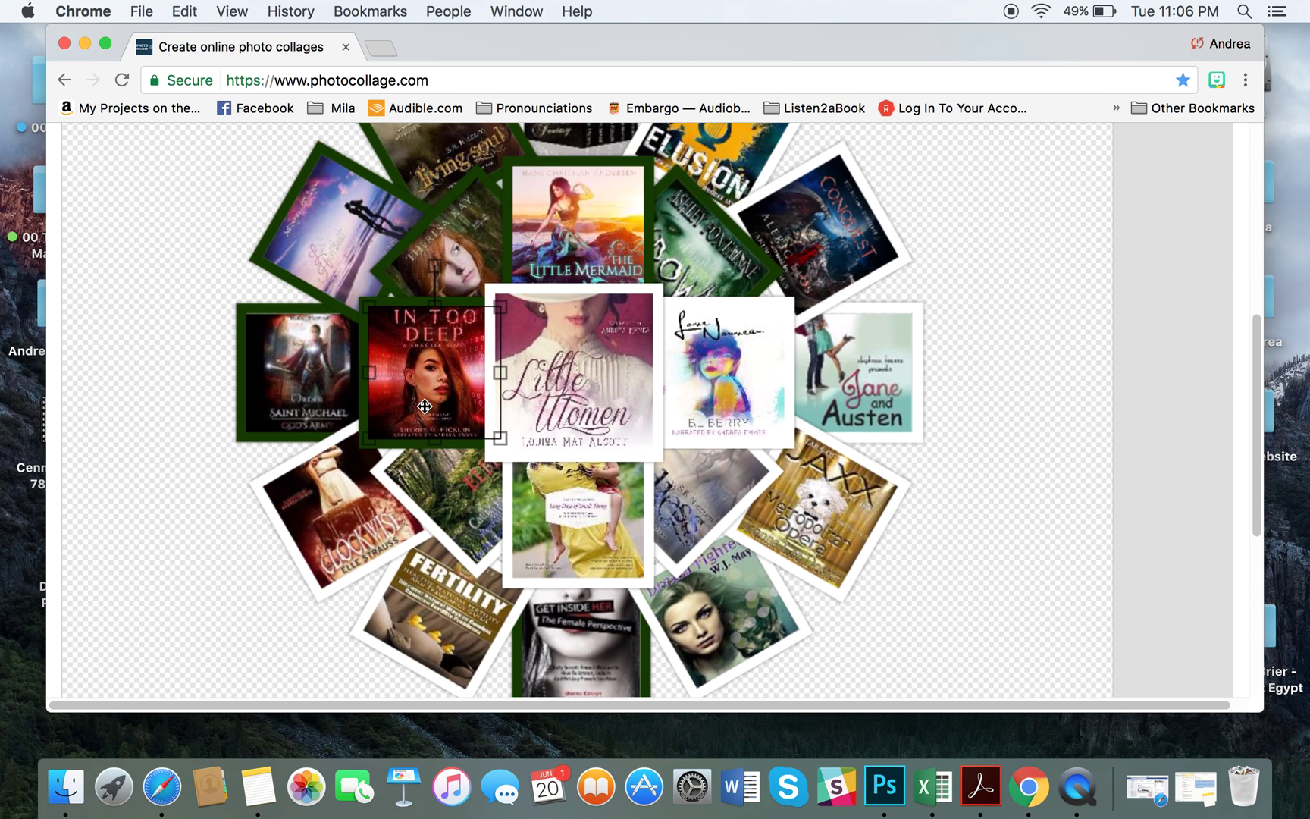
pyautogui.doubleClick(425, 368)
pyautogui.click(385, 305)
pyautogui.click(524, 335)
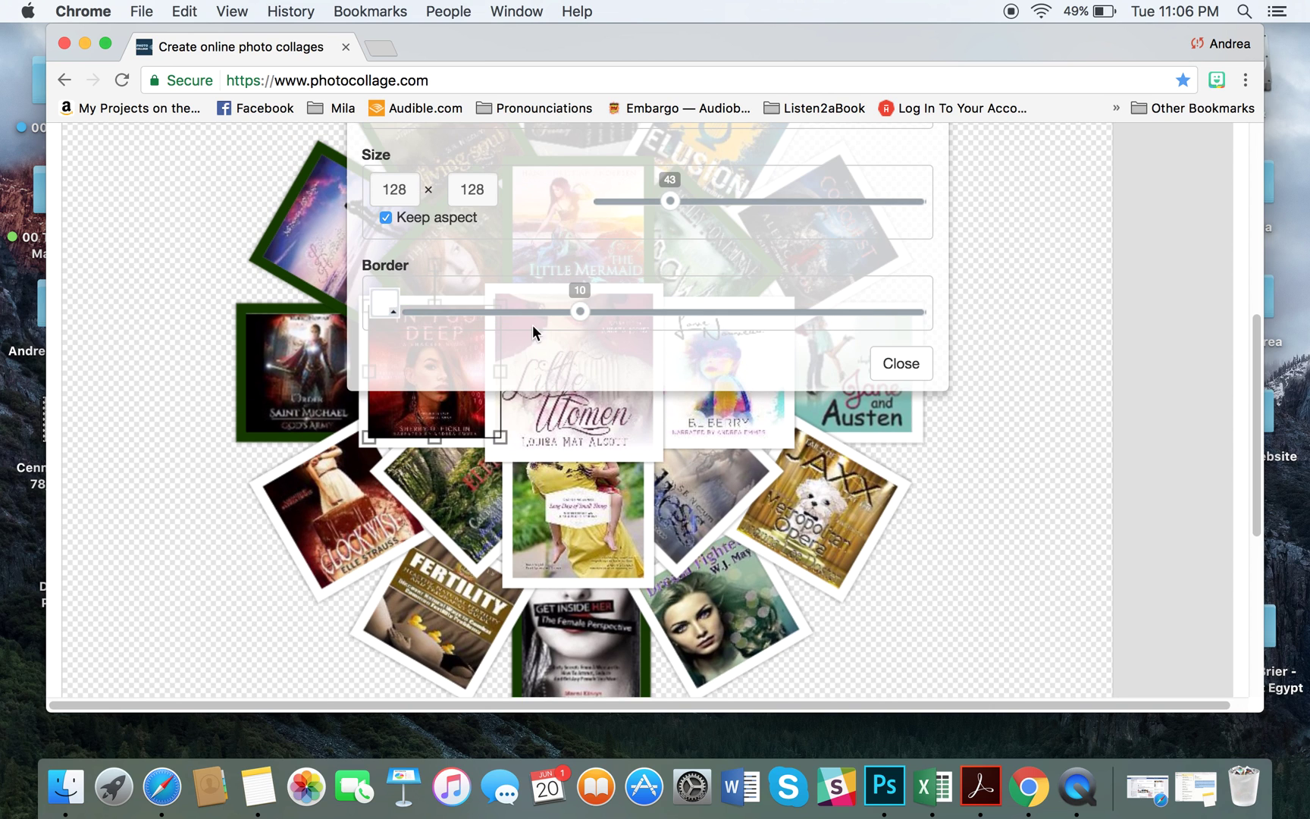
pyautogui.click(899, 364)
# Step: Change the Saint Michael cover's border colour to white
pyautogui.click(305, 354)
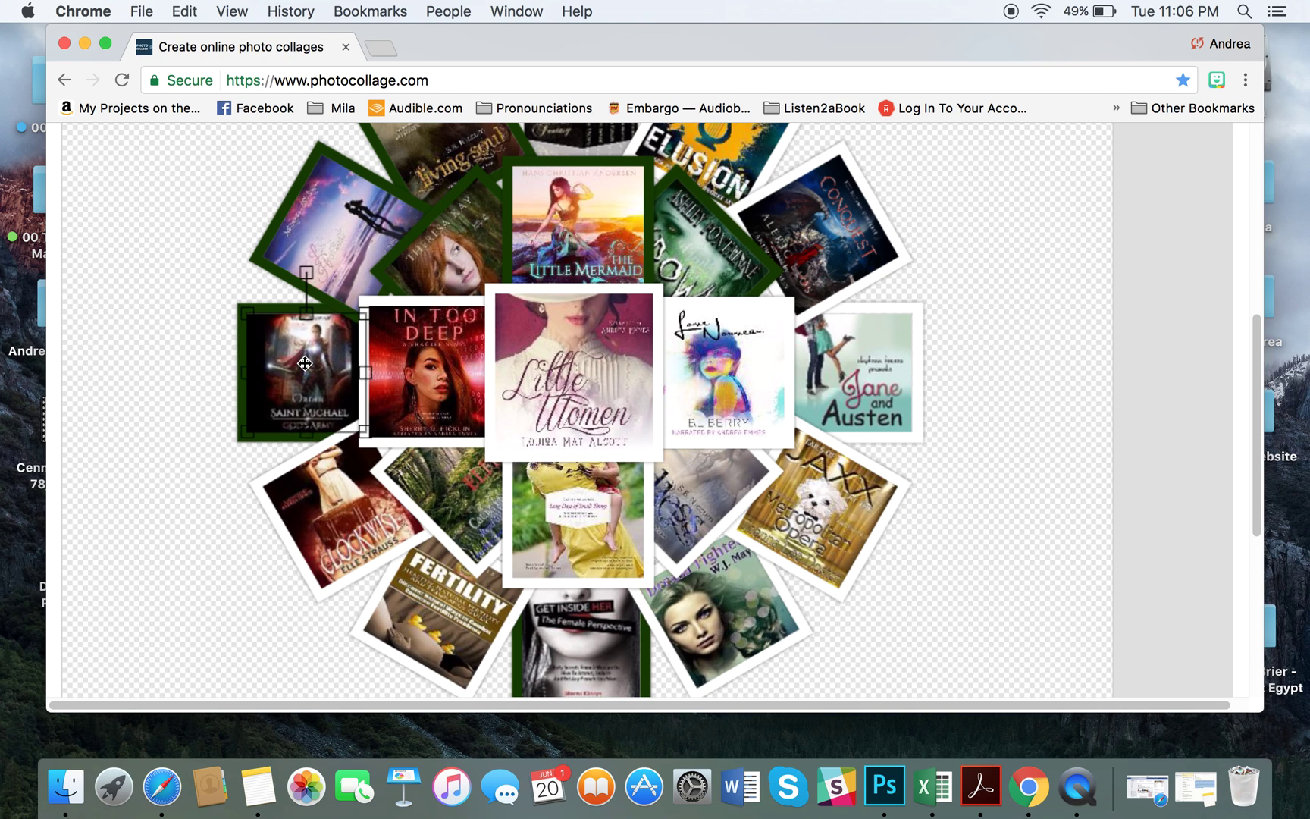
pyautogui.doubleClick(305, 363)
pyautogui.click(385, 305)
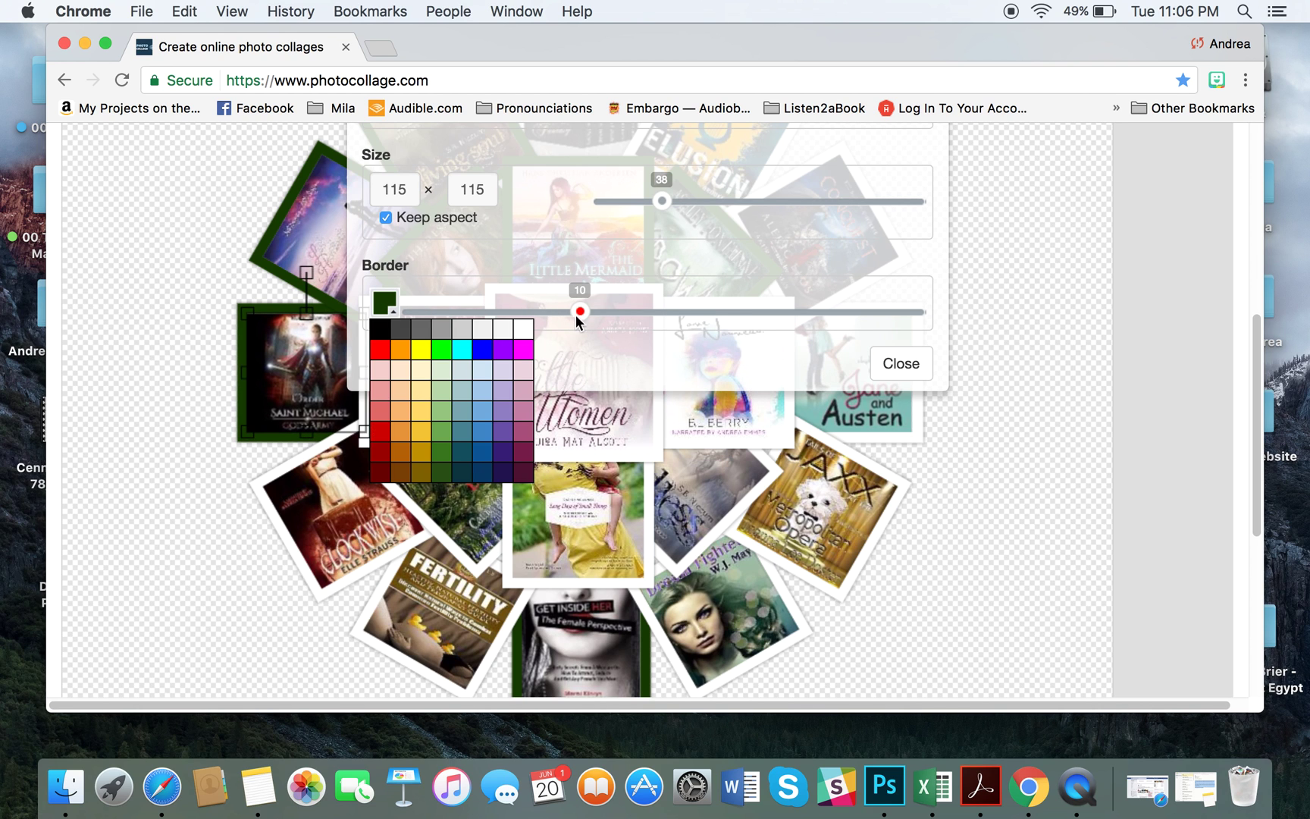
pyautogui.click(524, 335)
pyautogui.click(901, 363)
# Step: Give the red-haired woman cover in the inner ring, beside The Little Mermaid, a white border
pyautogui.scroll(5, 612, 422)
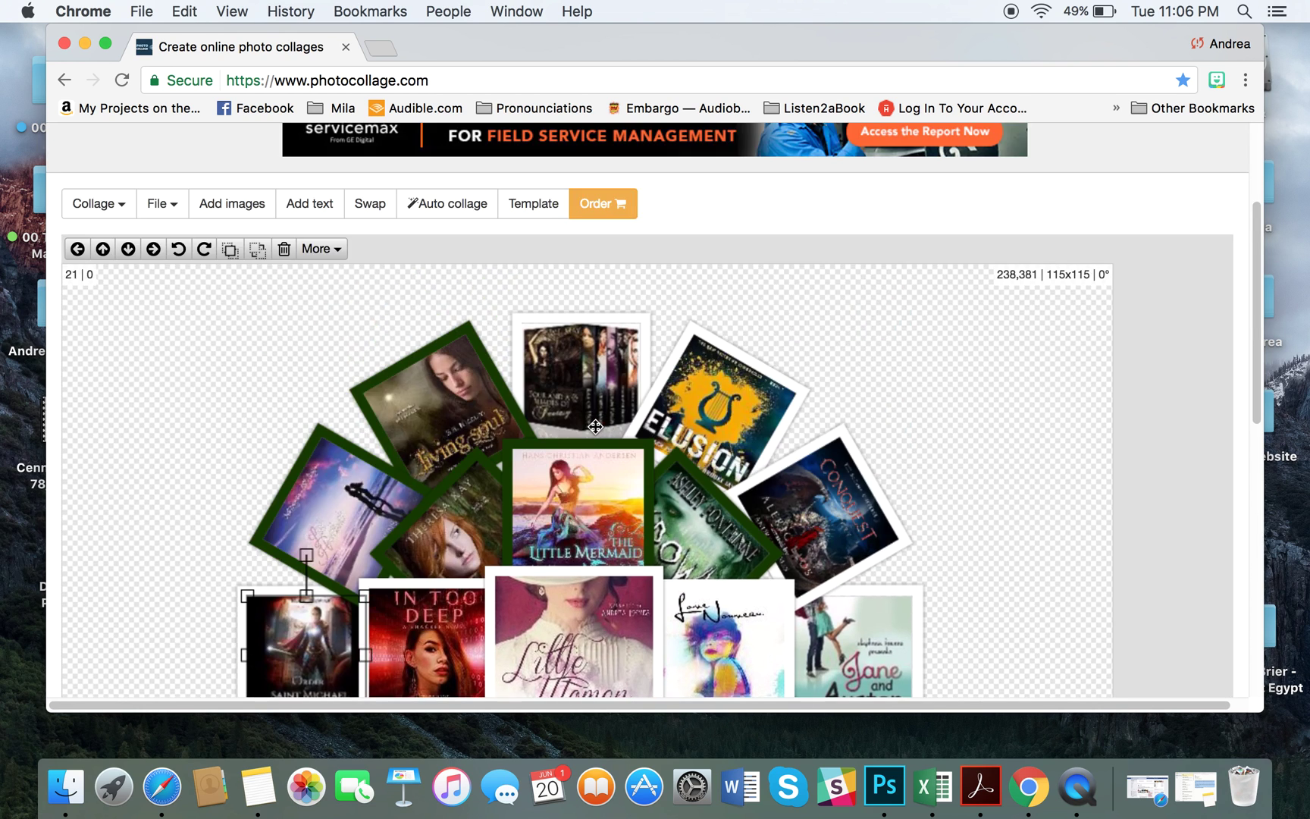
pyautogui.doubleClick(446, 522)
pyautogui.click(390, 585)
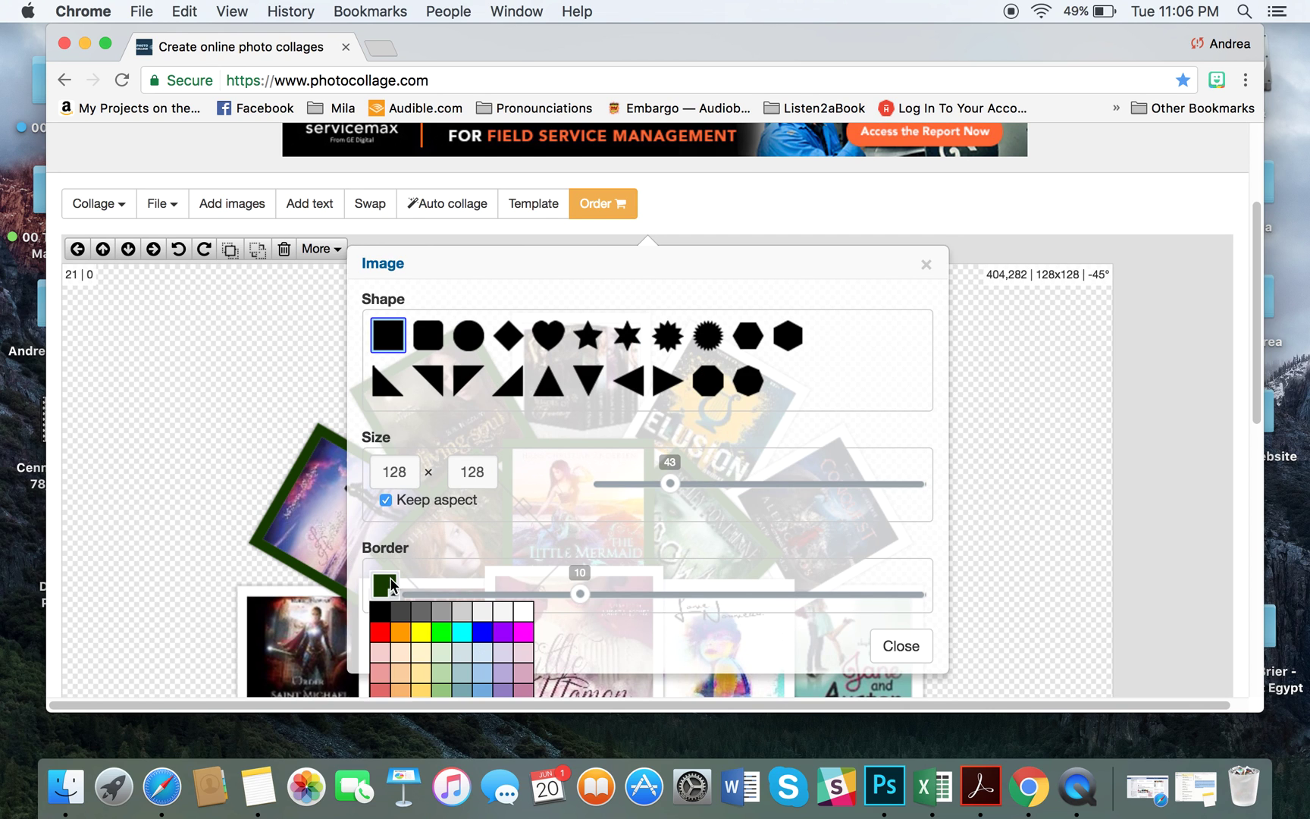
pyautogui.click(901, 646)
# Step: Change the border of the purple sunset cover in the outer ring, above Saint Michael, to white
pyautogui.scroll(-2, 664, 518)
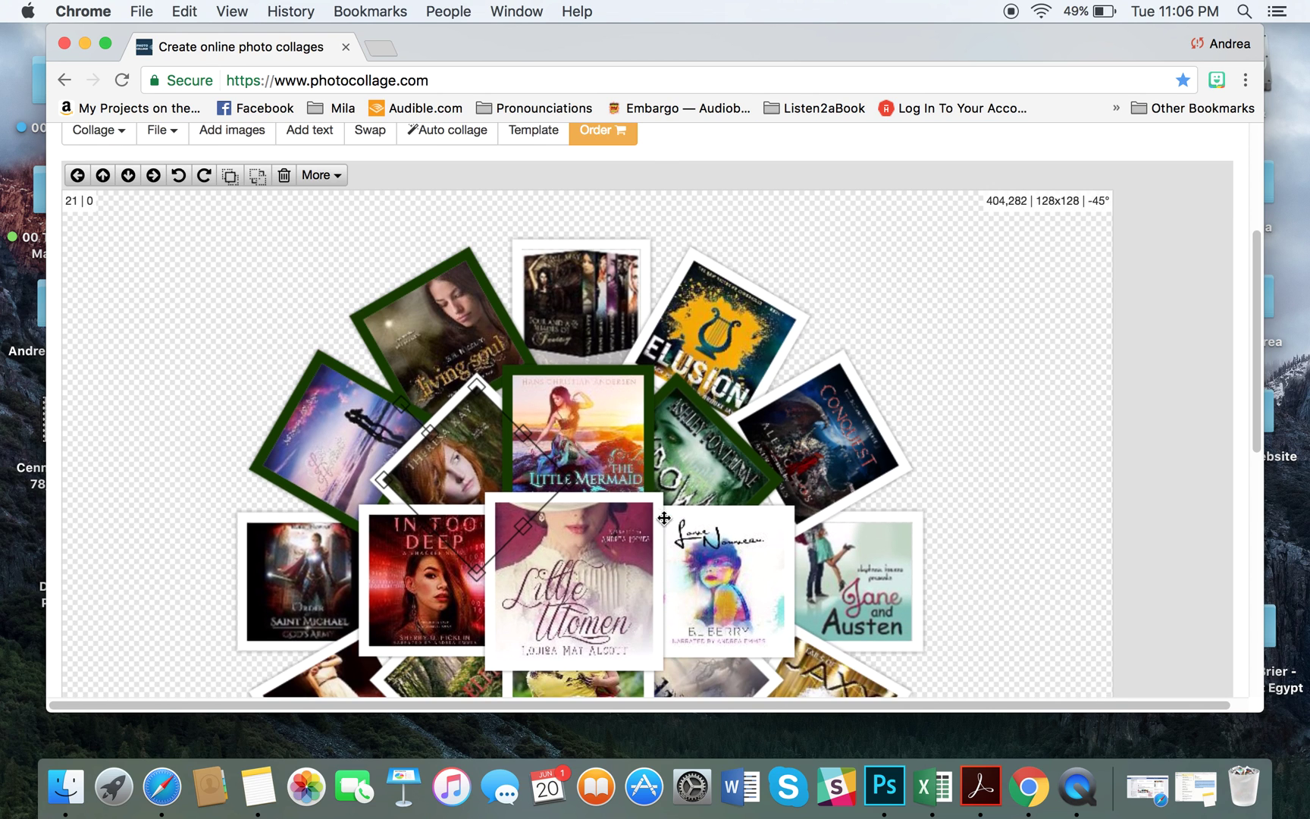
pyautogui.doubleClick(353, 439)
pyautogui.click(384, 511)
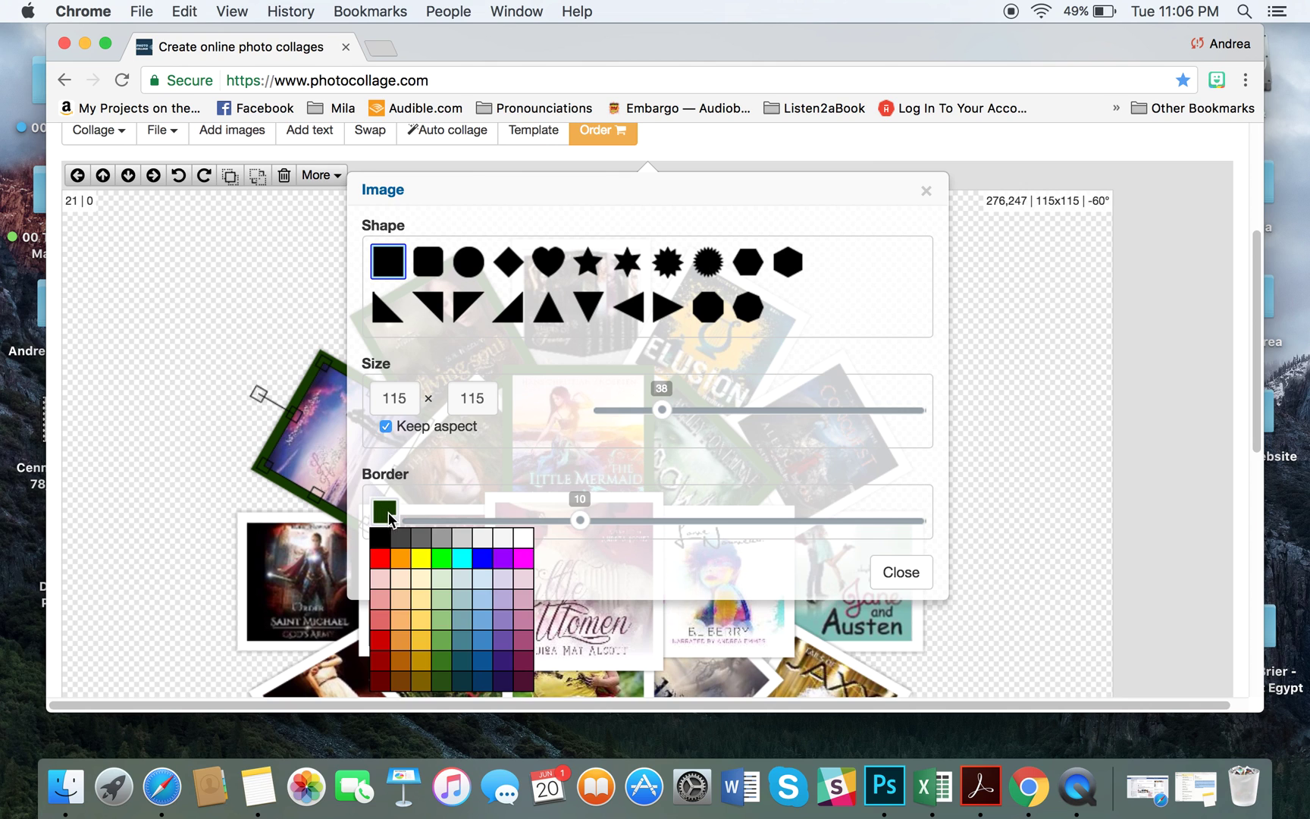
pyautogui.click(523, 537)
pyautogui.click(901, 571)
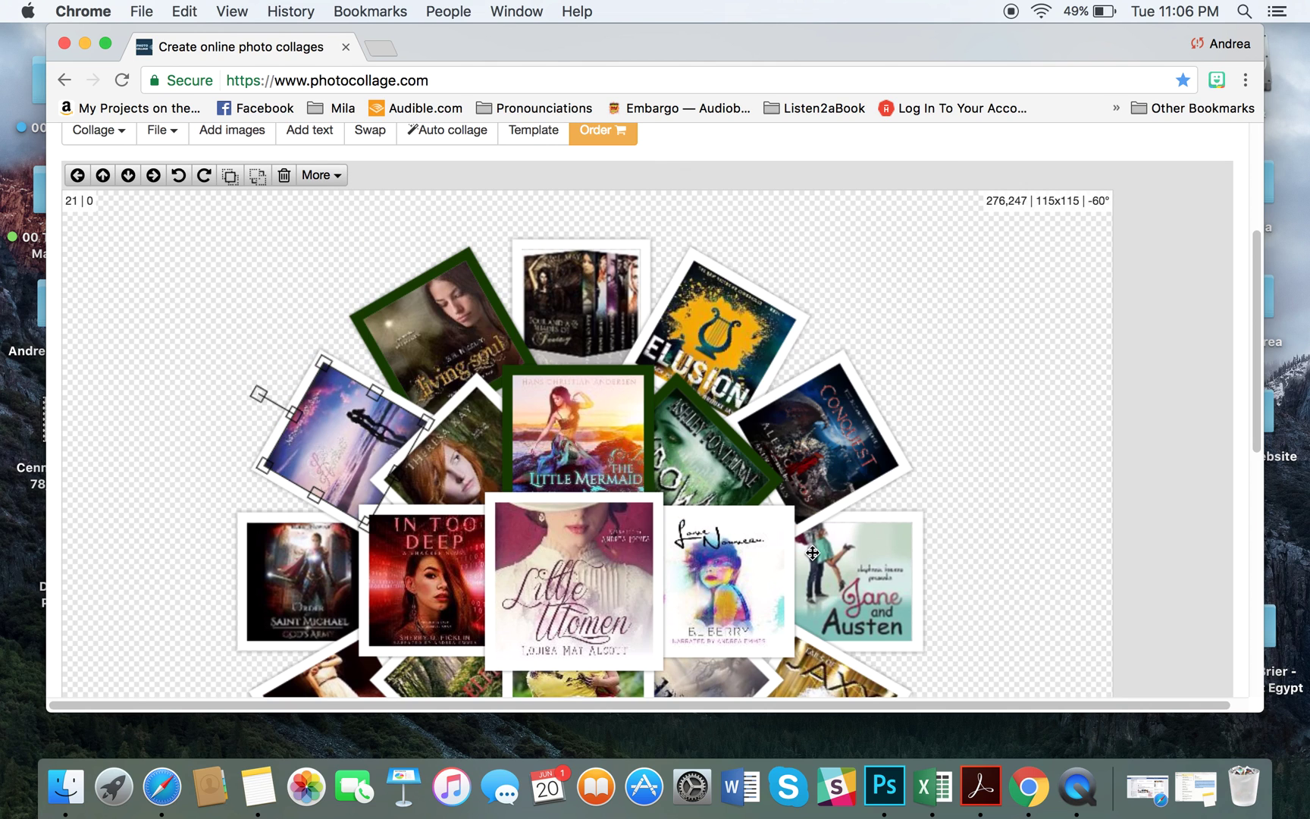
# Step: Change the Living Soul cover's border colour to white
pyautogui.doubleClick(466, 359)
pyautogui.click(384, 512)
pyautogui.click(530, 539)
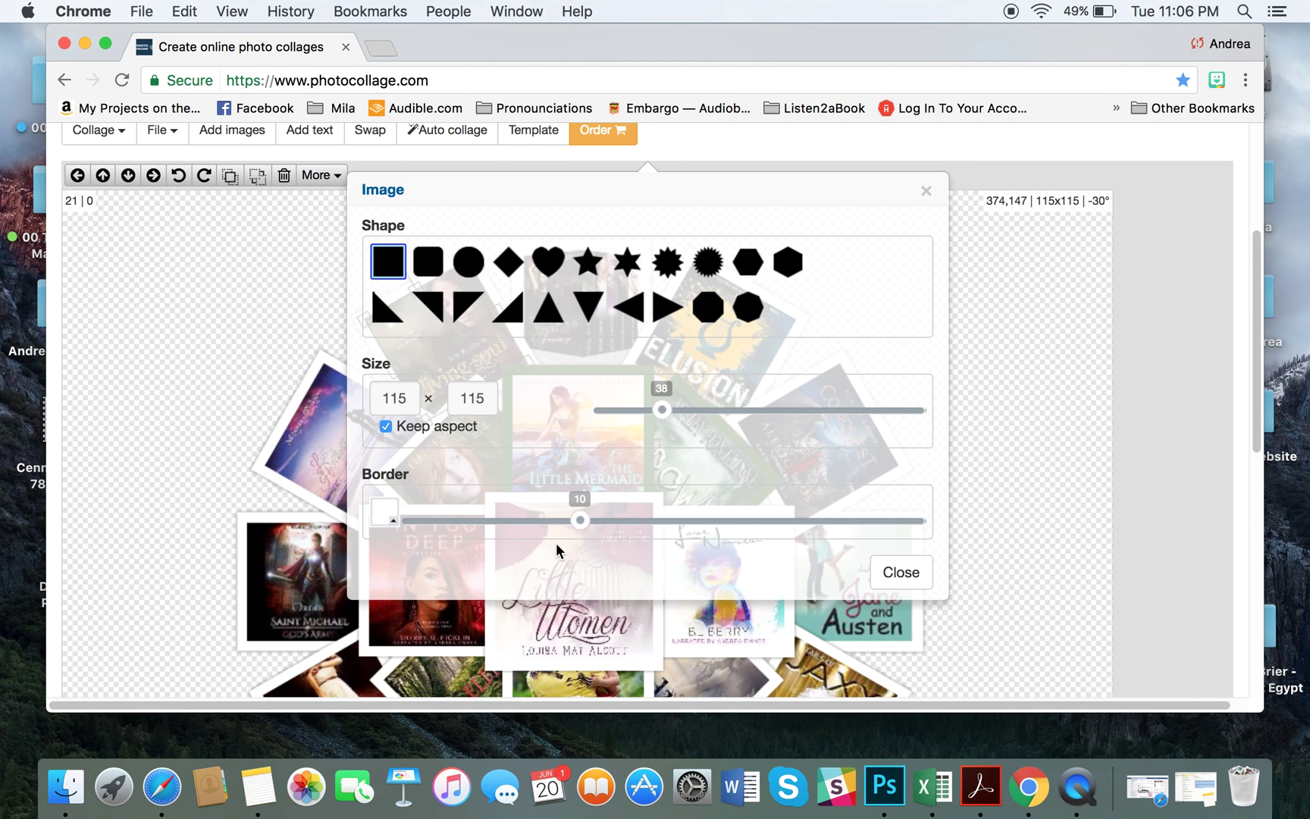
pyautogui.click(895, 573)
# Step: Change the border of The Little Mermaid cover, directly above the centre, to white
pyautogui.doubleClick(590, 432)
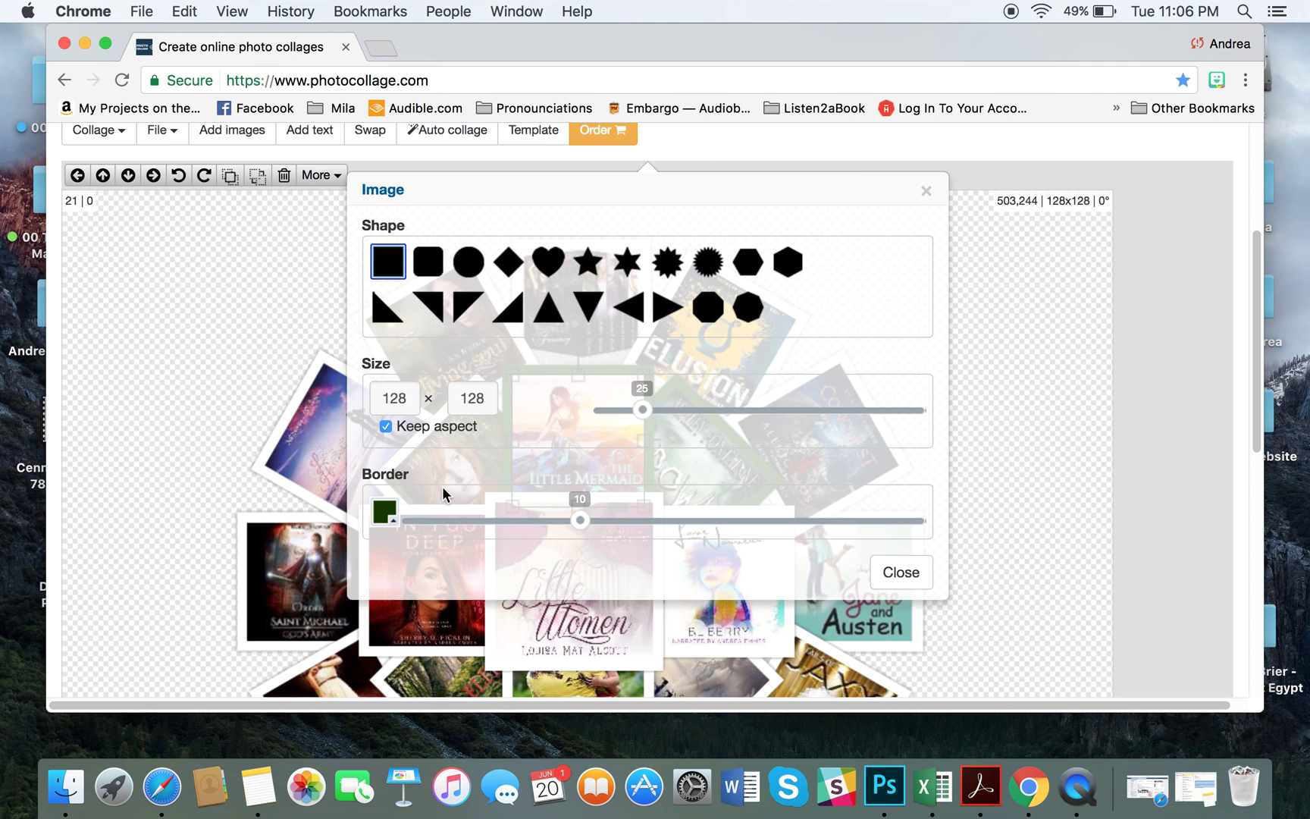
pyautogui.click(385, 513)
pyautogui.click(523, 541)
pyautogui.click(892, 572)
# Step: Give the green face cover between The Little Mermaid and Conquest a white border and shift it slightly up and outward
pyautogui.doubleClick(702, 445)
pyautogui.click(385, 517)
pyautogui.click(522, 537)
pyautogui.click(894, 572)
pyautogui.moveTo(721, 488); pyautogui.dragTo(736, 479)
pyautogui.scroll(-3, 833, 454)
pyautogui.click(1002, 391)
# Step: Change the border of the Get Inside Her cover at the foot of the collage to white
pyautogui.scroll(-2, 949, 461)
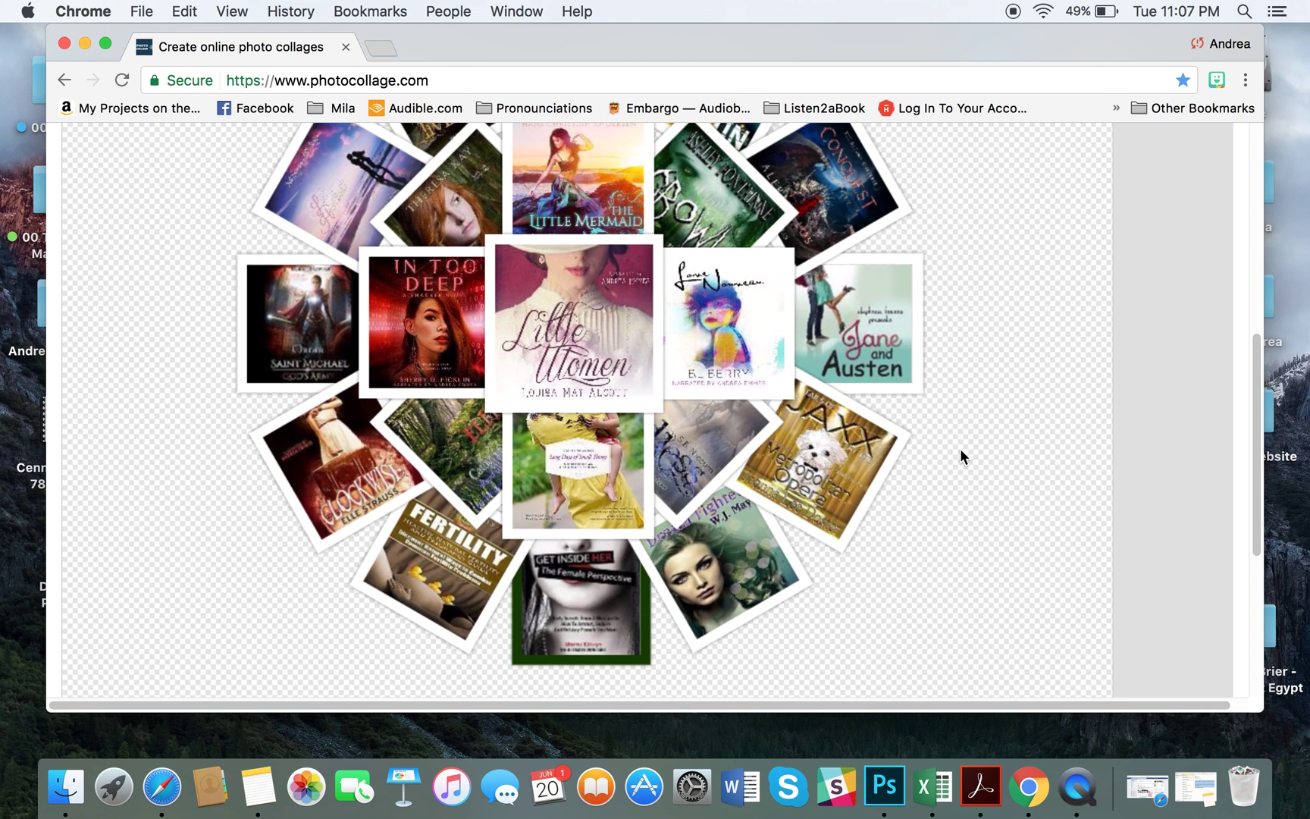
pyautogui.click(618, 615)
pyautogui.click(385, 256)
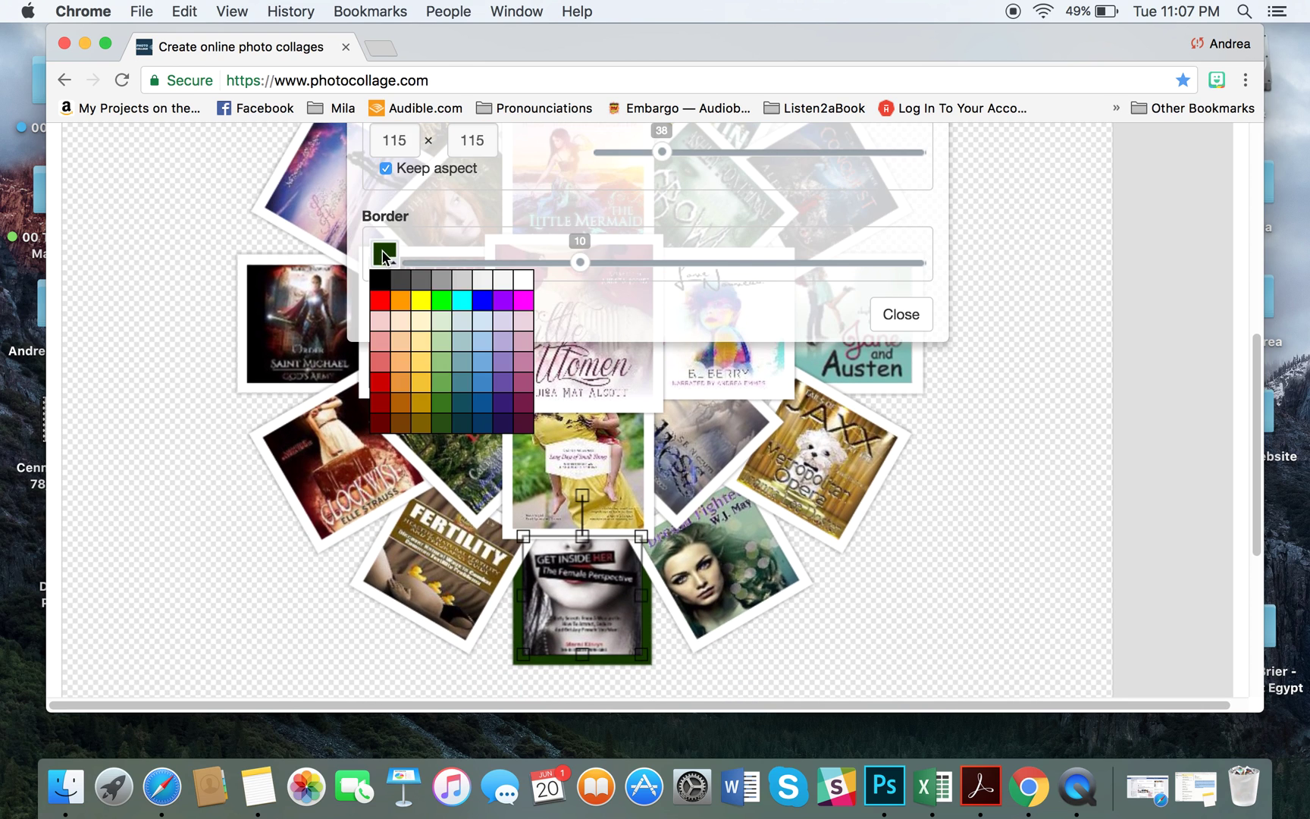
pyautogui.click(522, 296)
pyautogui.click(900, 314)
# Step: Add a text object to the collage containing the narrator's Audible hashtag
pyautogui.scroll(6, 776, 402)
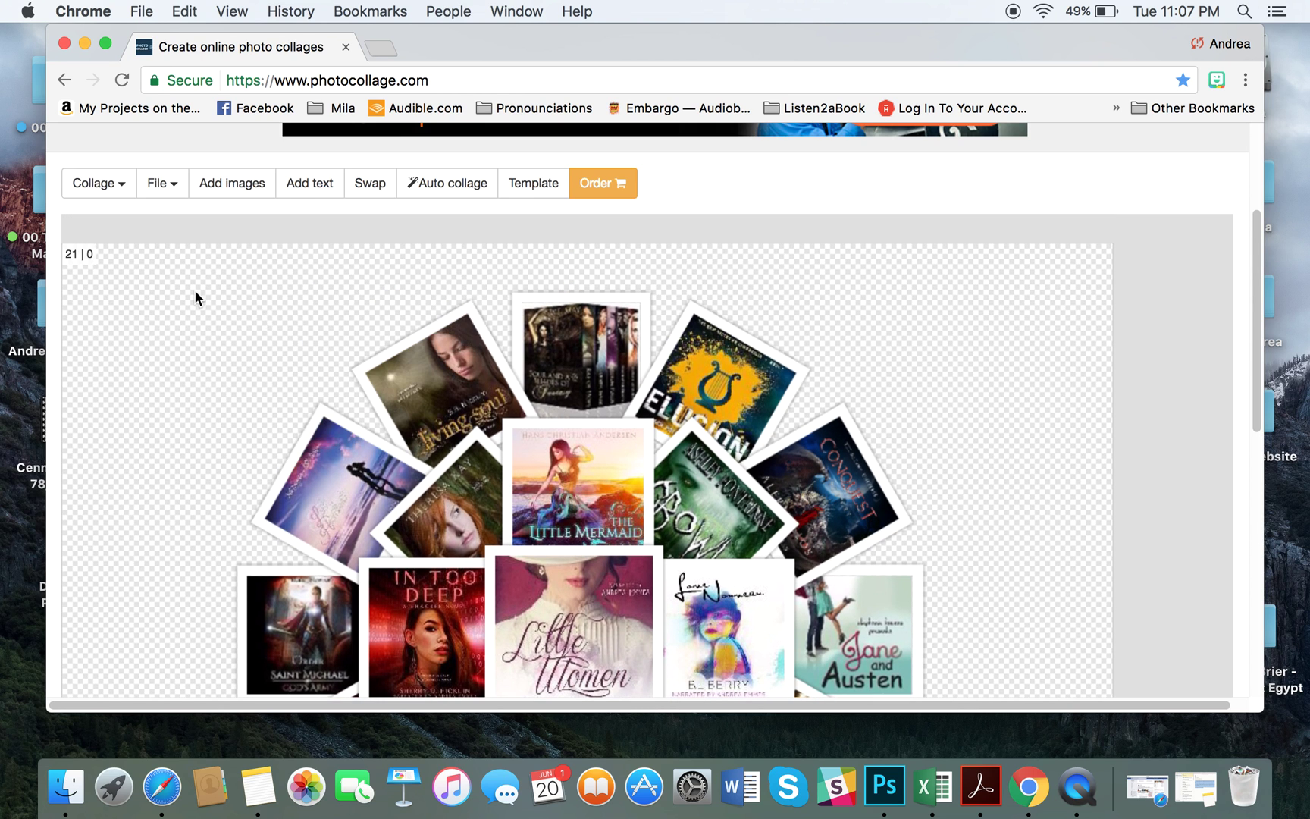
pyautogui.click(309, 183)
pyautogui.write('#Au')
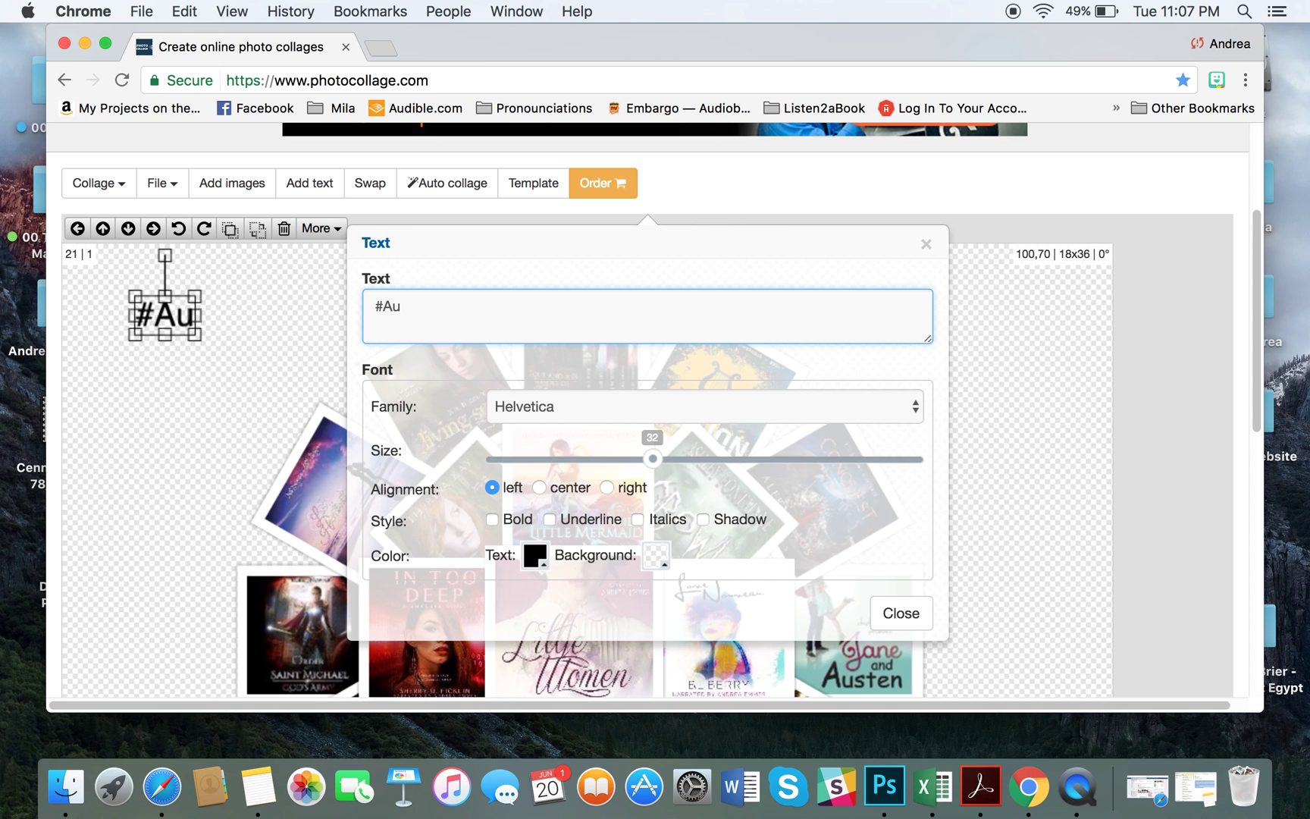
pyautogui.press('BackSpace')
pyautogui.write('n')
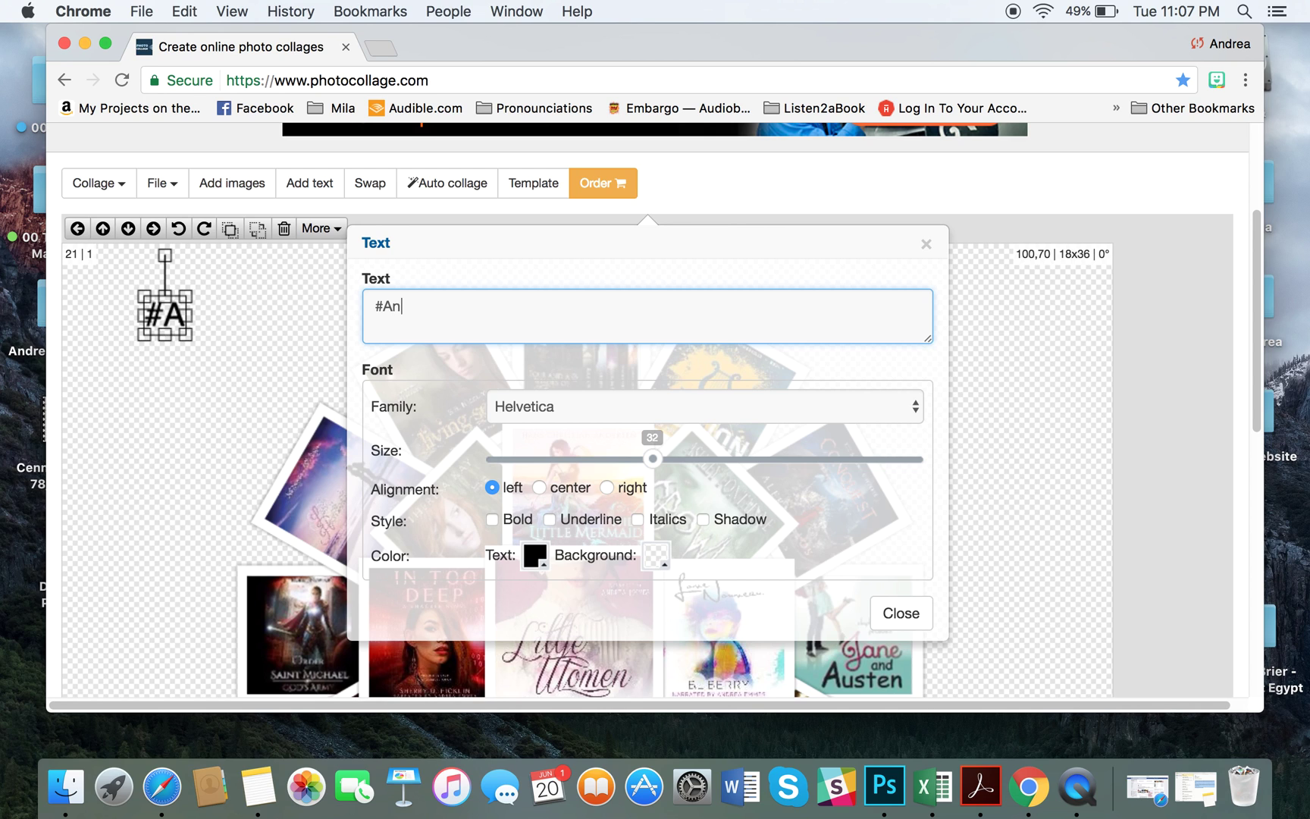
pyautogui.write('dreaOnAudible')
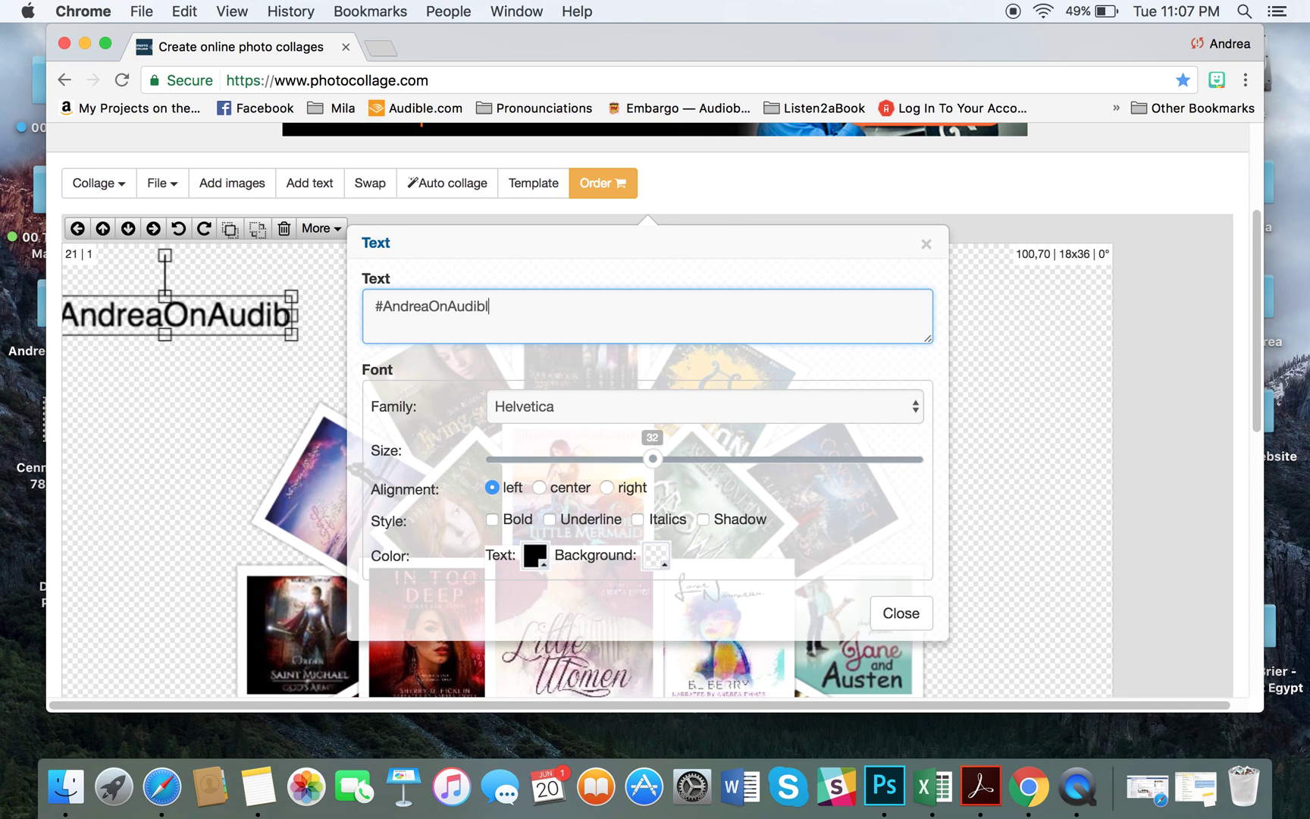
# Step: Format the hashtag text in Bookman at size 38, centre-aligned, with black text
pyautogui.click(541, 410)
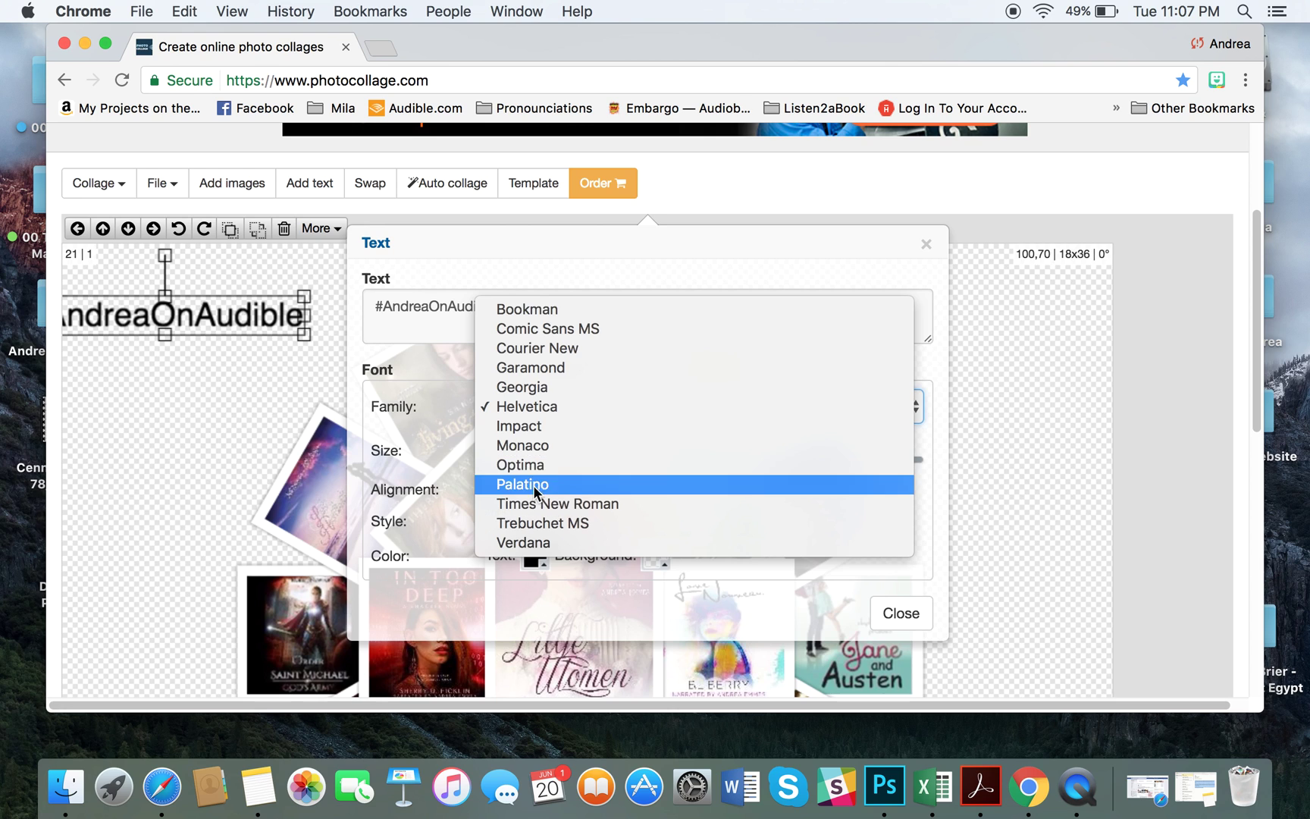
pyautogui.press('Escape')
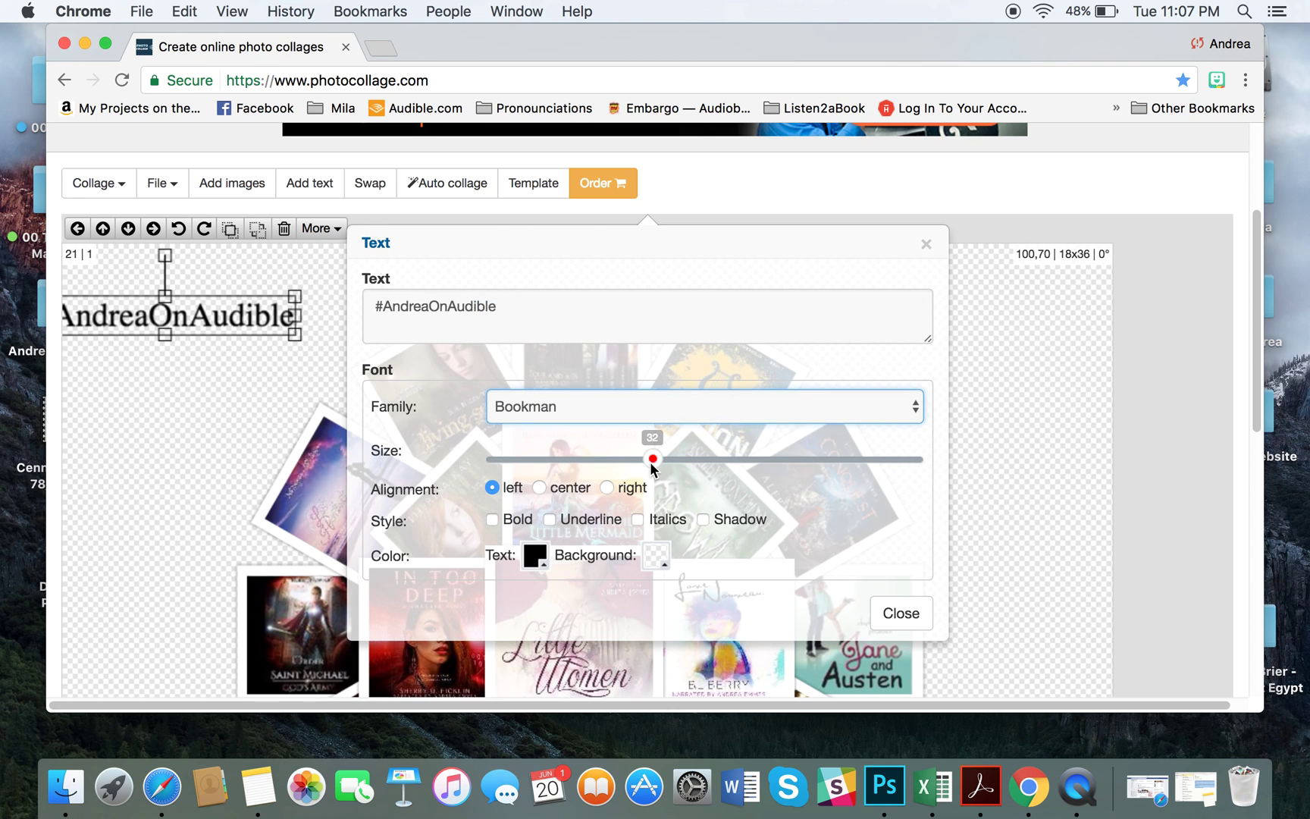
pyautogui.moveTo(651, 461); pyautogui.dragTo(692, 459)
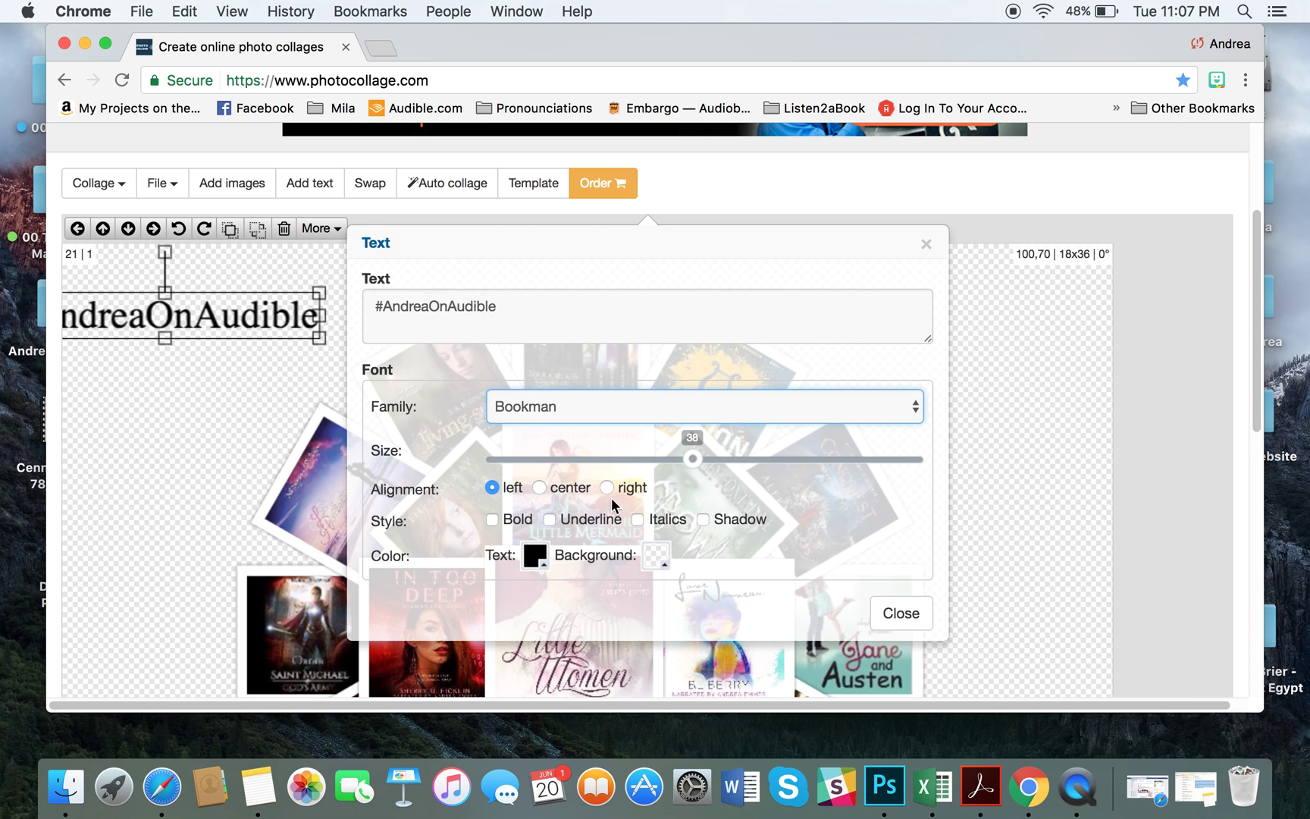
pyautogui.click(541, 488)
pyautogui.click(539, 560)
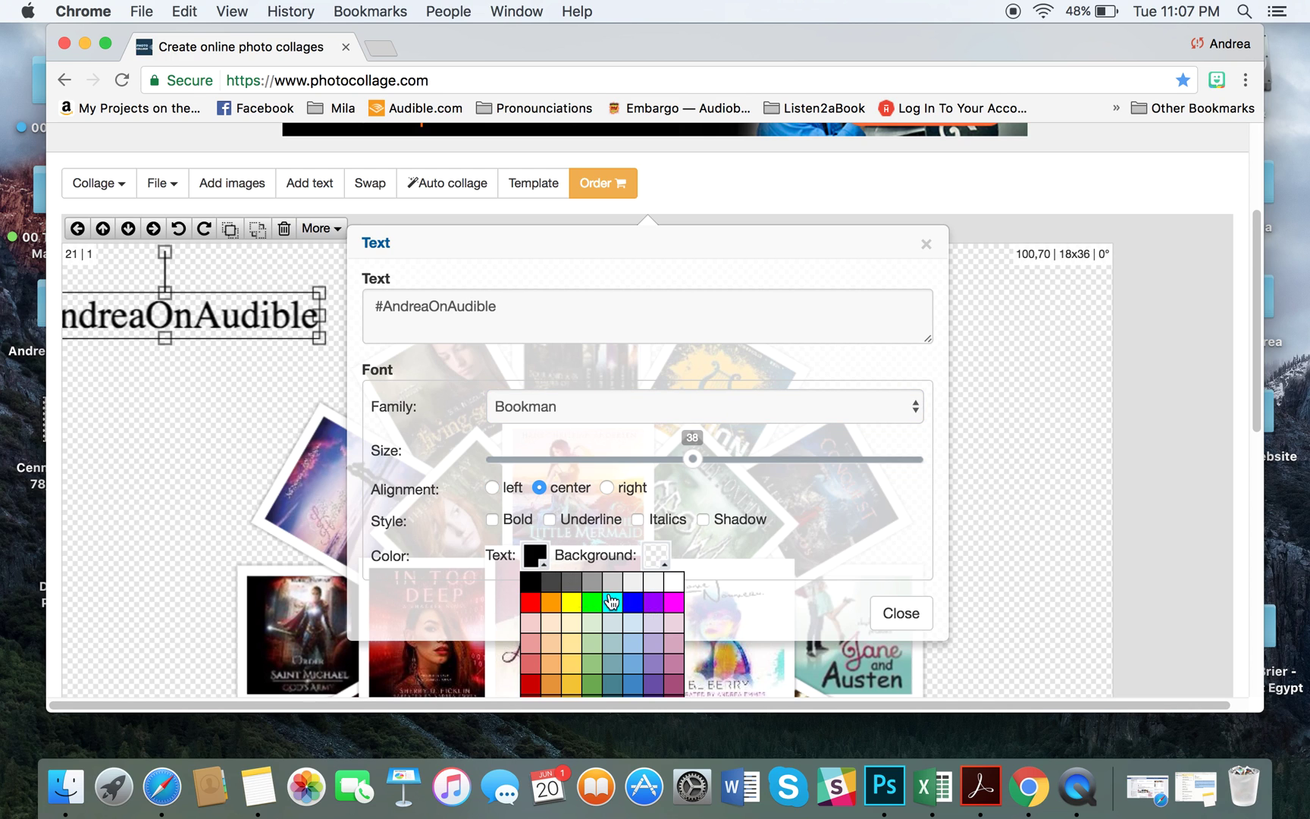
pyautogui.click(535, 590)
pyautogui.click(898, 614)
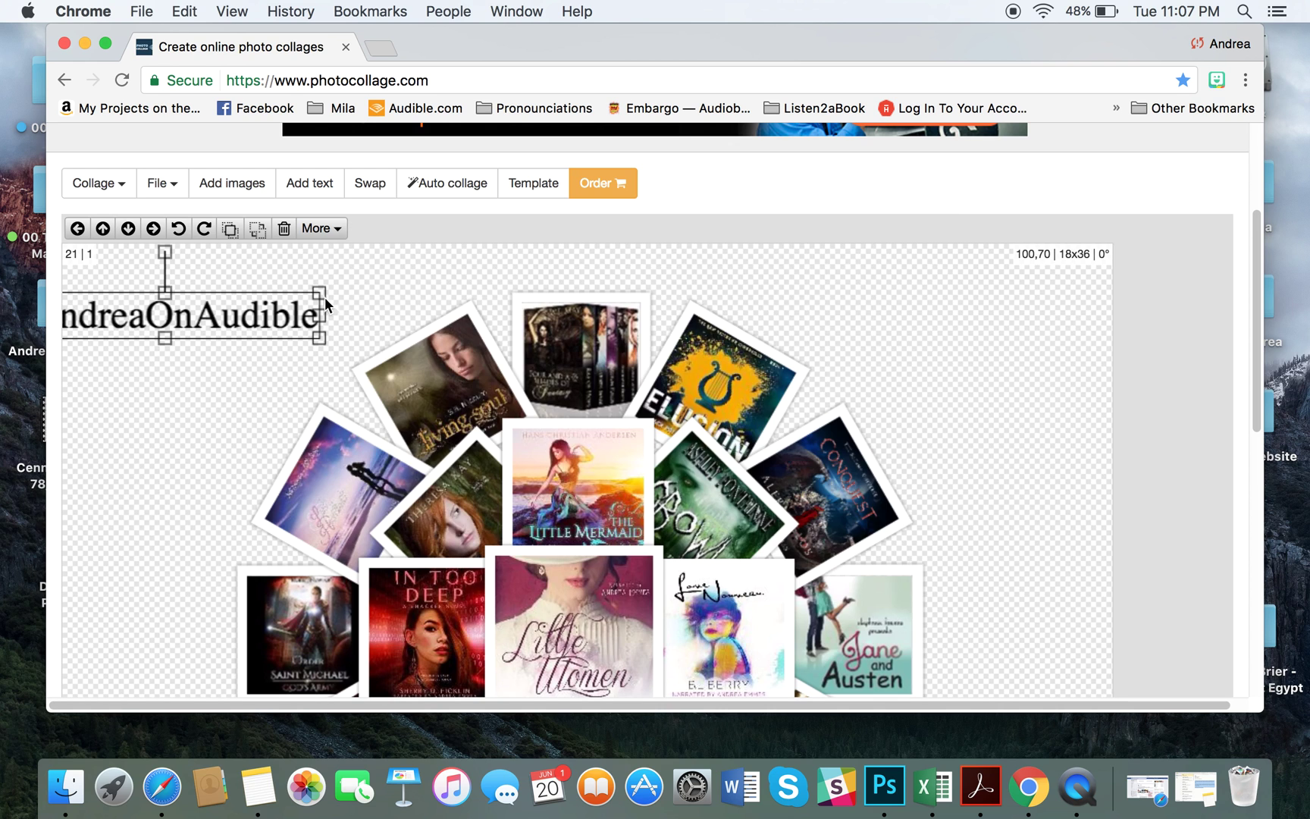
# Step: Move the hashtag text fully onto the canvas, into its upper-left area above the covers
pyautogui.moveTo(268, 325); pyautogui.dragTo(379, 297)
pyautogui.scroll(-5, 457, 375)
pyautogui.scroll(-3, 457, 375)
pyautogui.scroll(5, 340, 222)
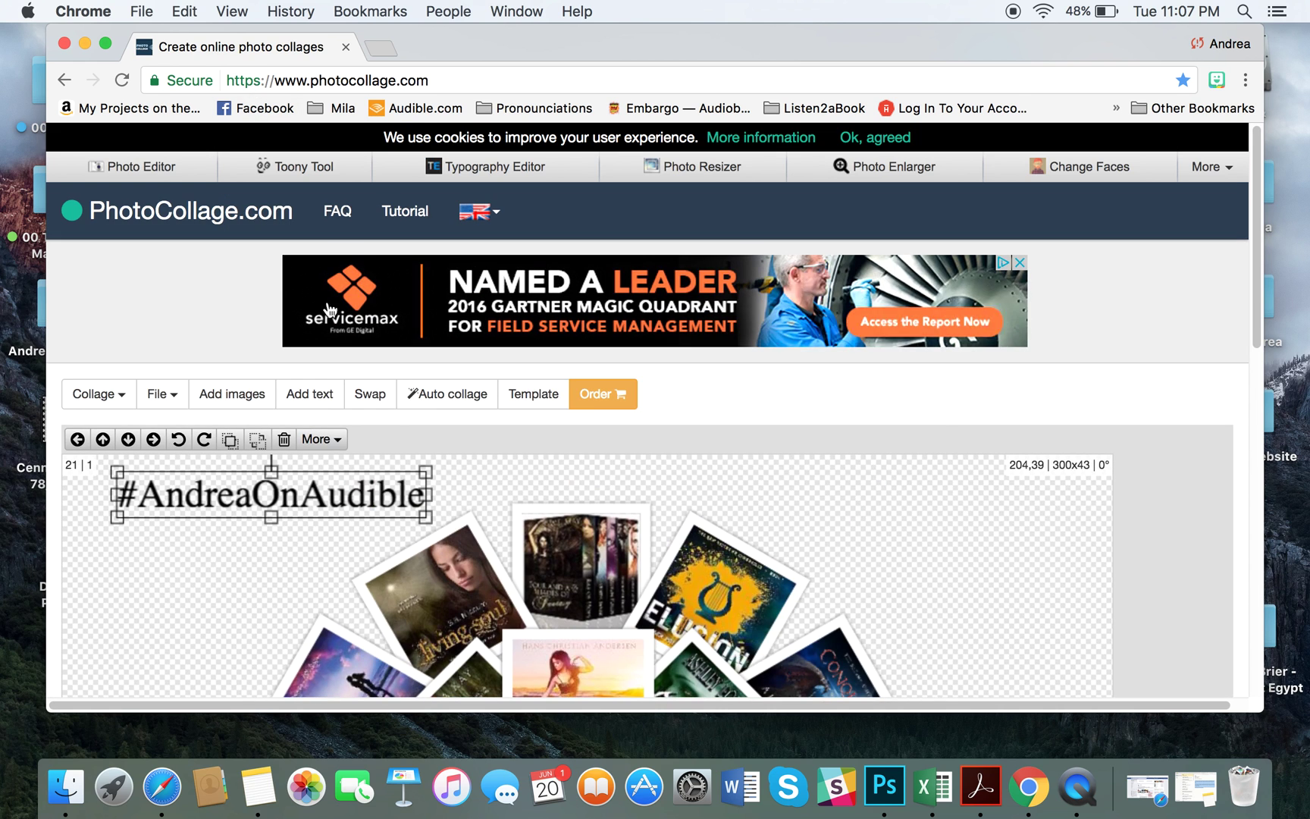
# Step: Add a second text object with the narrator's website address and set its font to Bookman
pyautogui.click(309, 390)
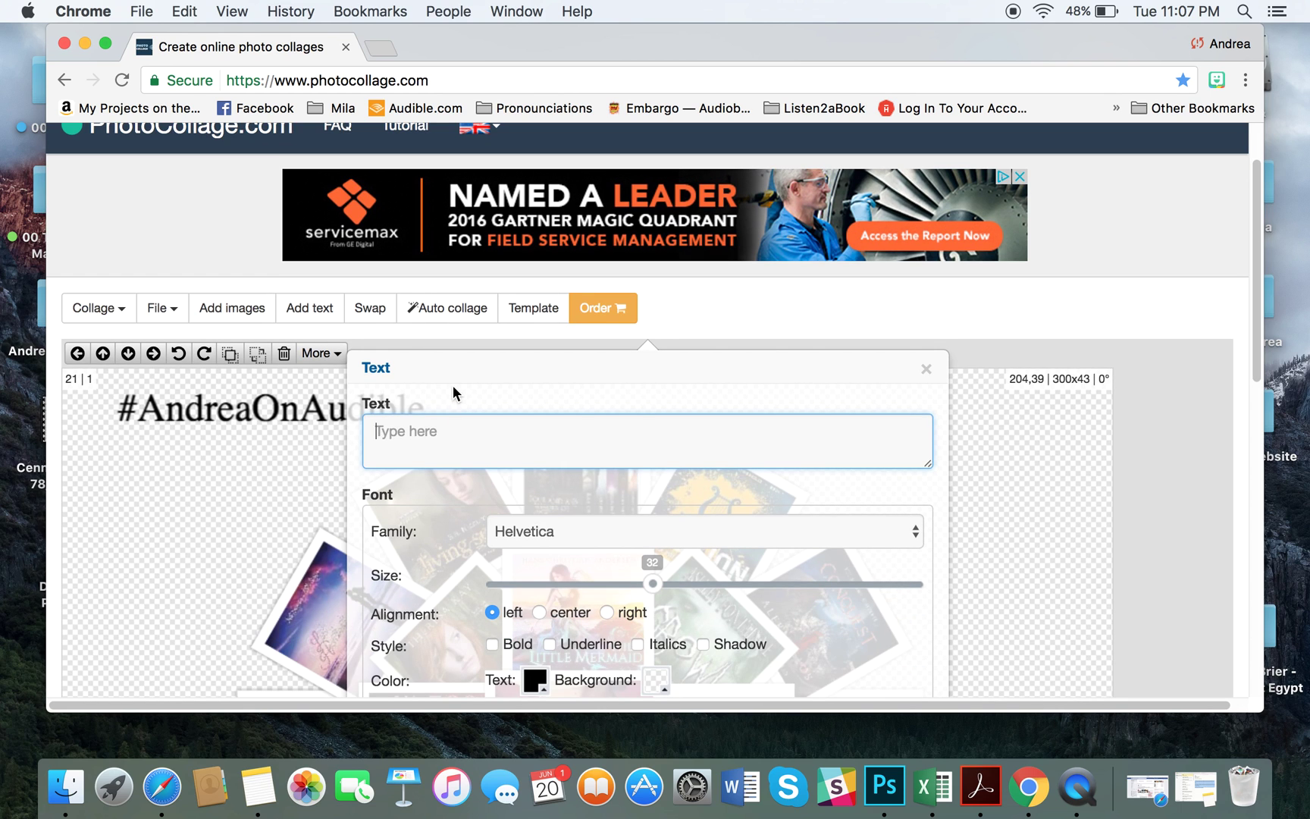
pyautogui.write('www.andreaemmes.com')
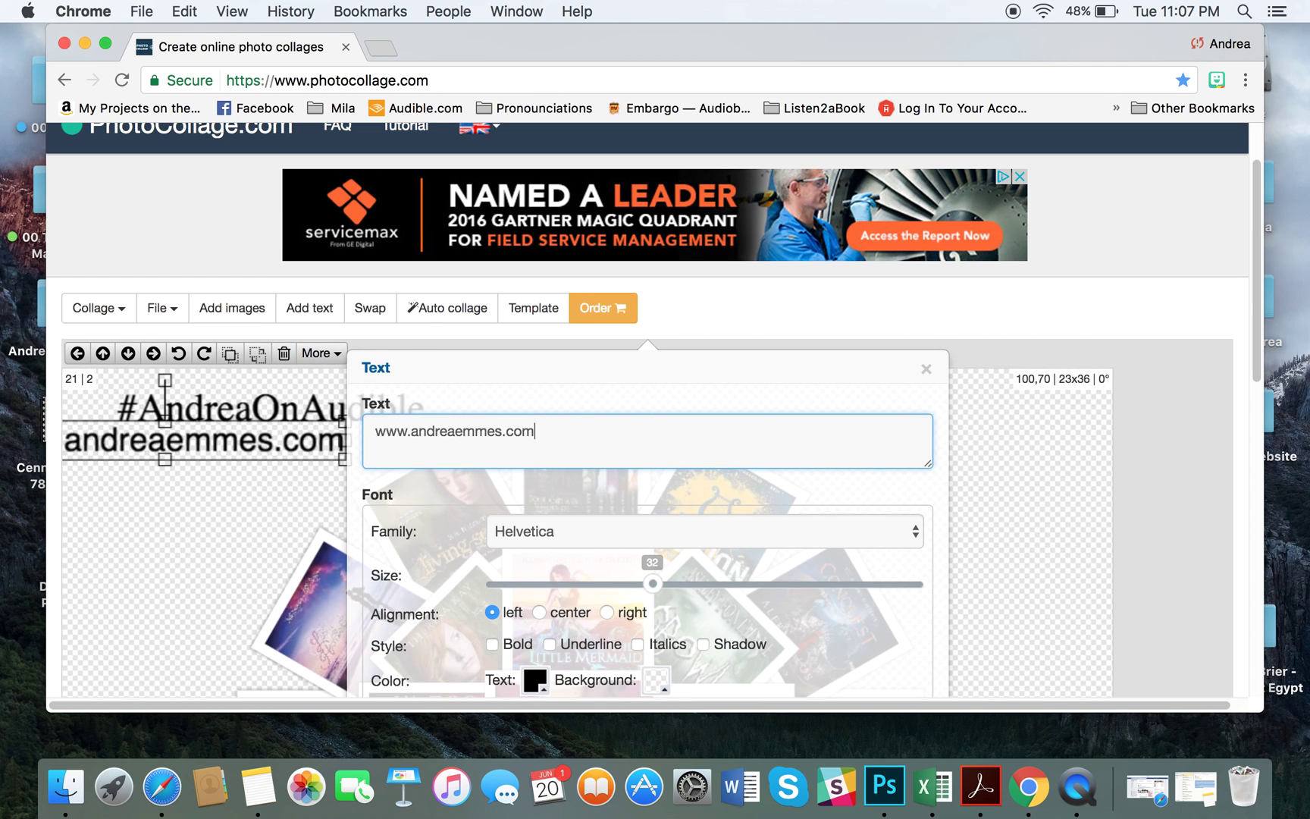
pyautogui.click(556, 536)
pyautogui.click(535, 435)
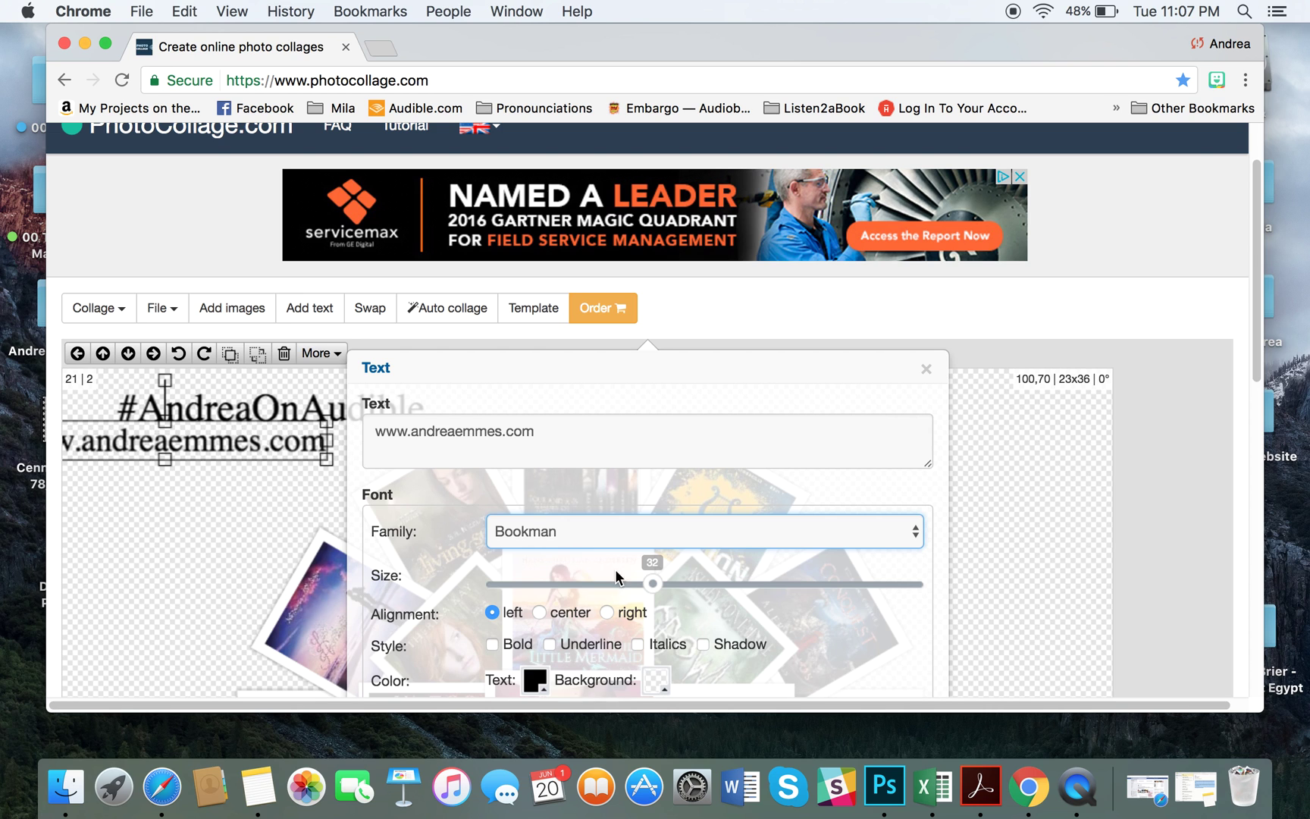
pyautogui.scroll(-3, 773, 580)
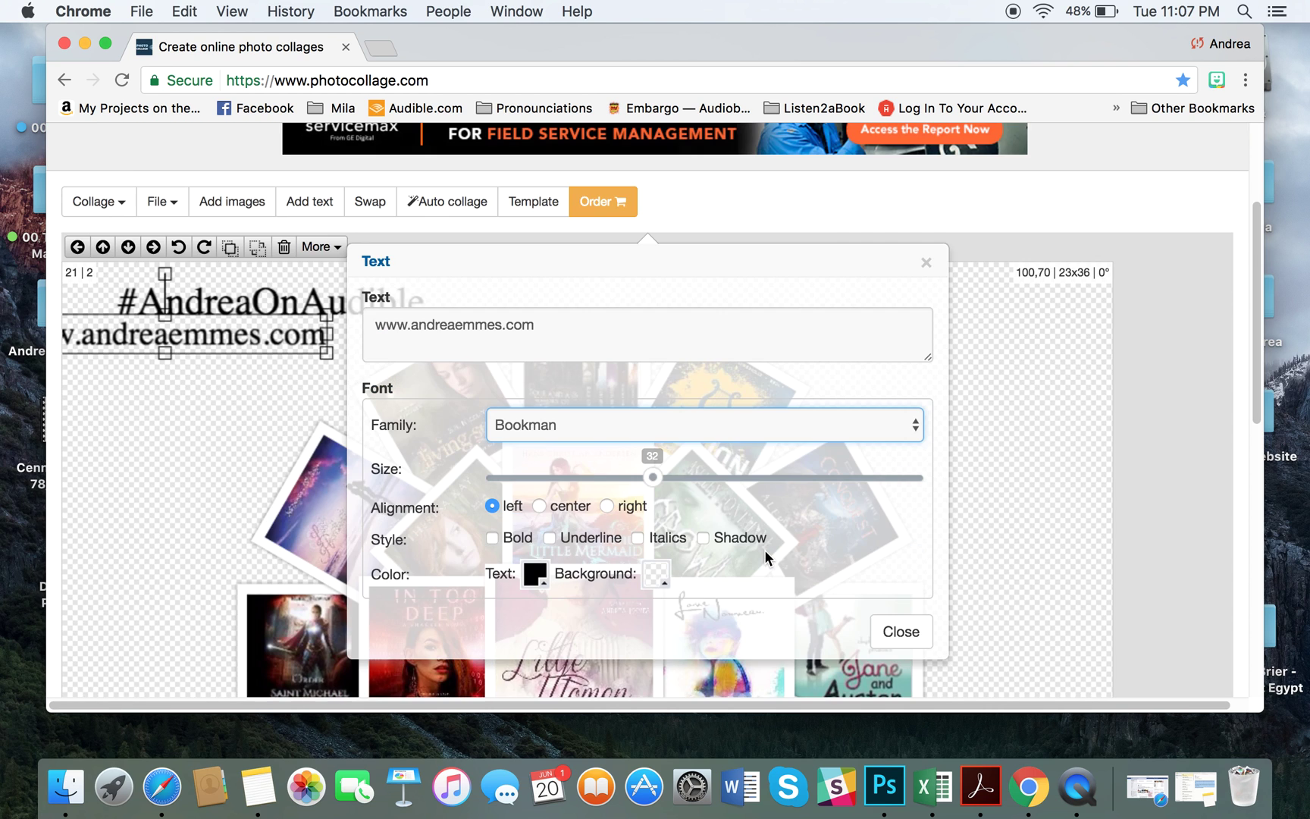
pyautogui.click(883, 628)
# Step: Move the website address text to the canvas's lower-right corner, below the audiobook covers
pyautogui.scroll(-12, 768, 572)
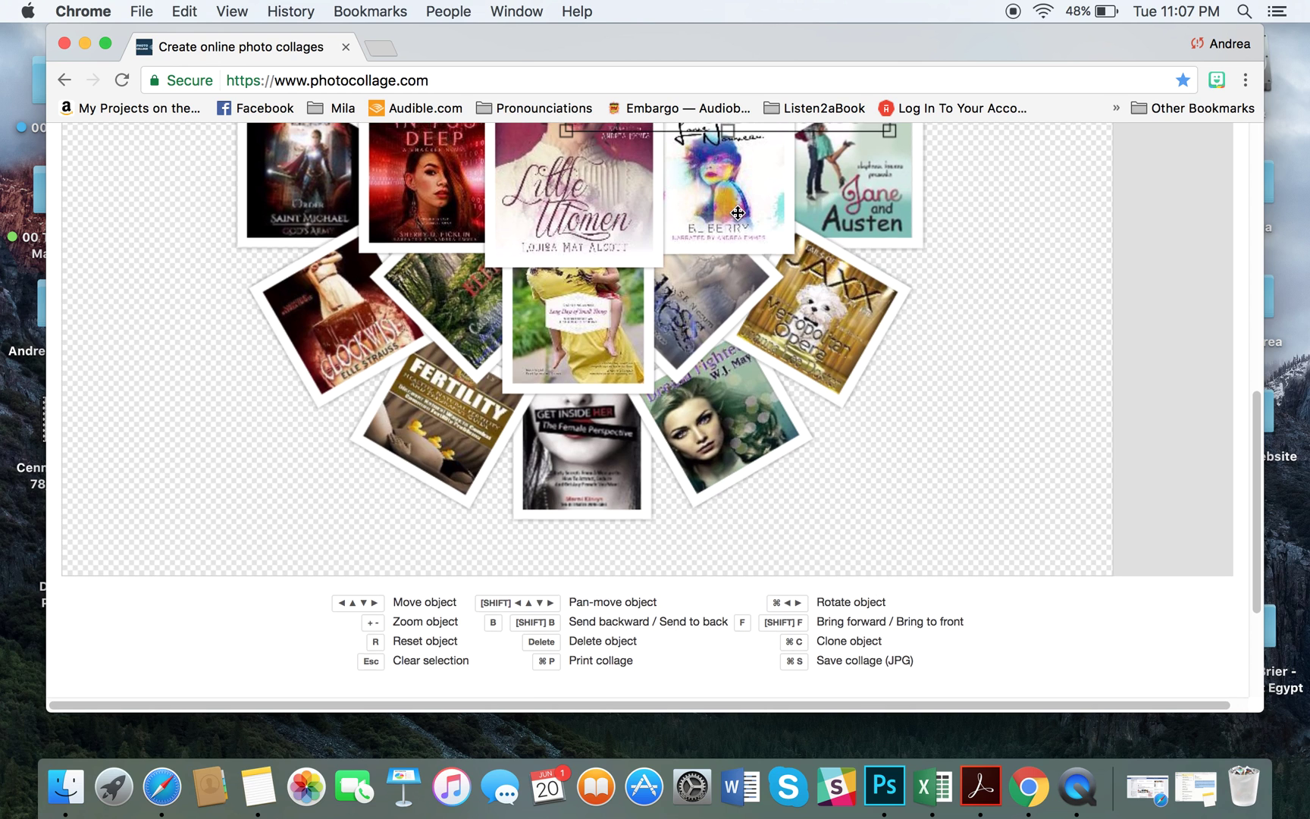
pyautogui.scroll(1, 738, 213)
pyautogui.moveTo(697, 151); pyautogui.dragTo(887, 558)
pyautogui.click(911, 463)
pyautogui.scroll(5, 758, 429)
pyautogui.scroll(-8, 738, 434)
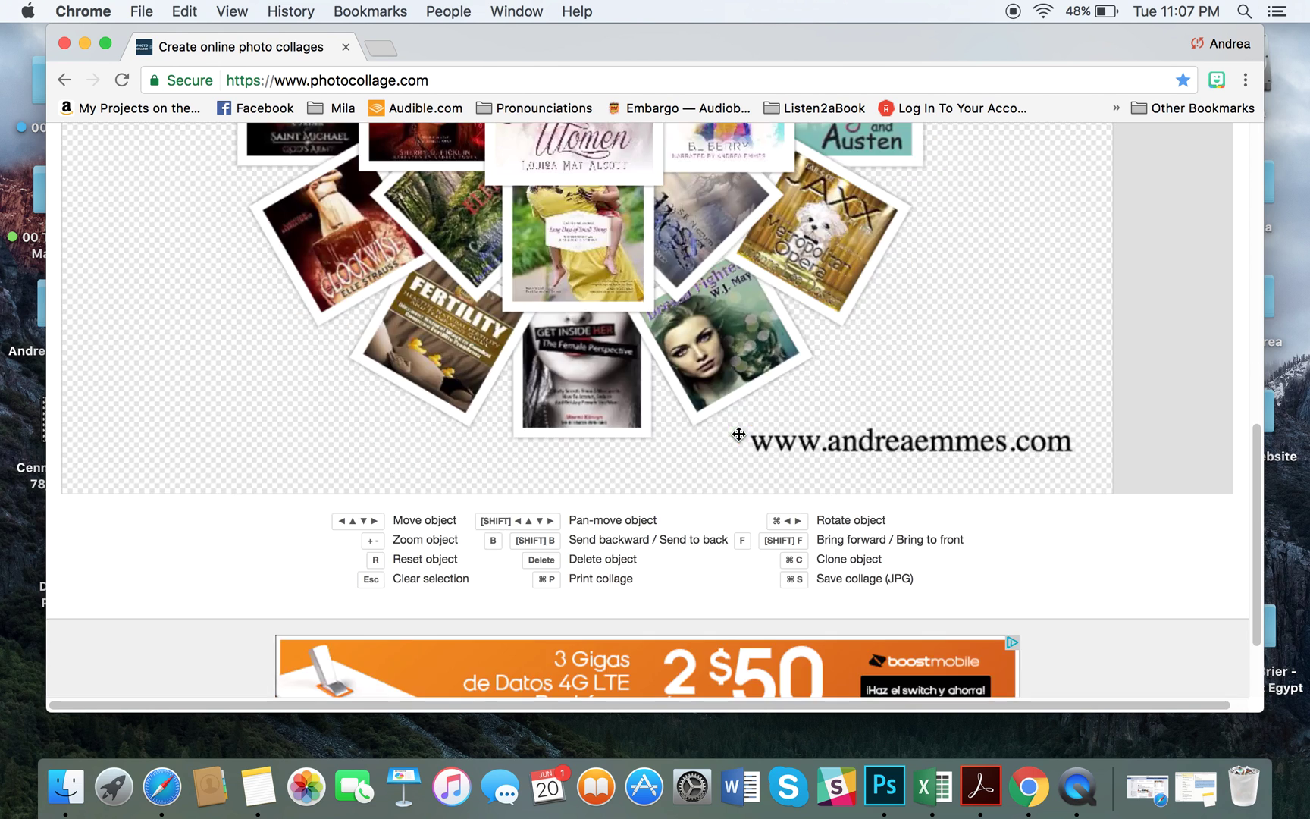
pyautogui.scroll(-3, 582, 369)
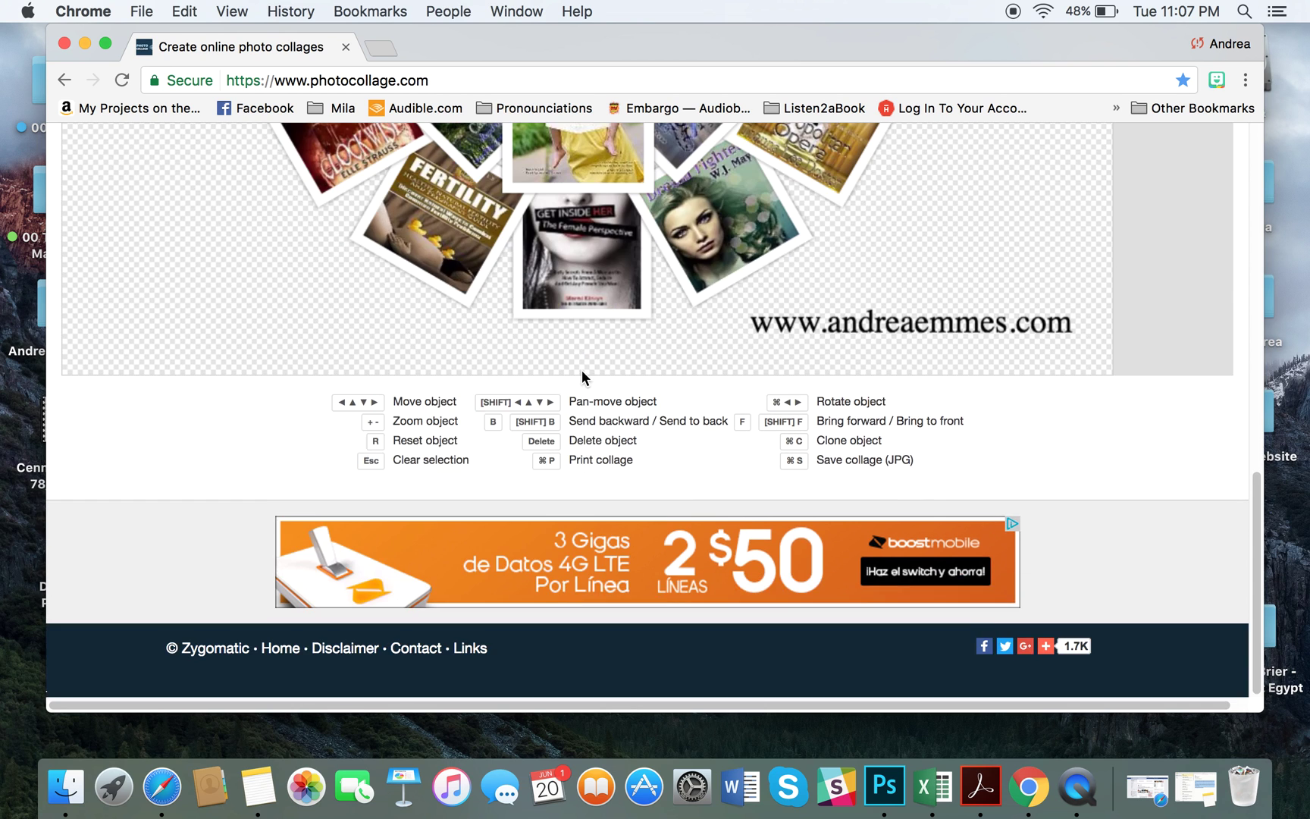
# Step: Generate a high-resolution version of the collage and save it as a JPG file
pyautogui.scroll(18, 581, 370)
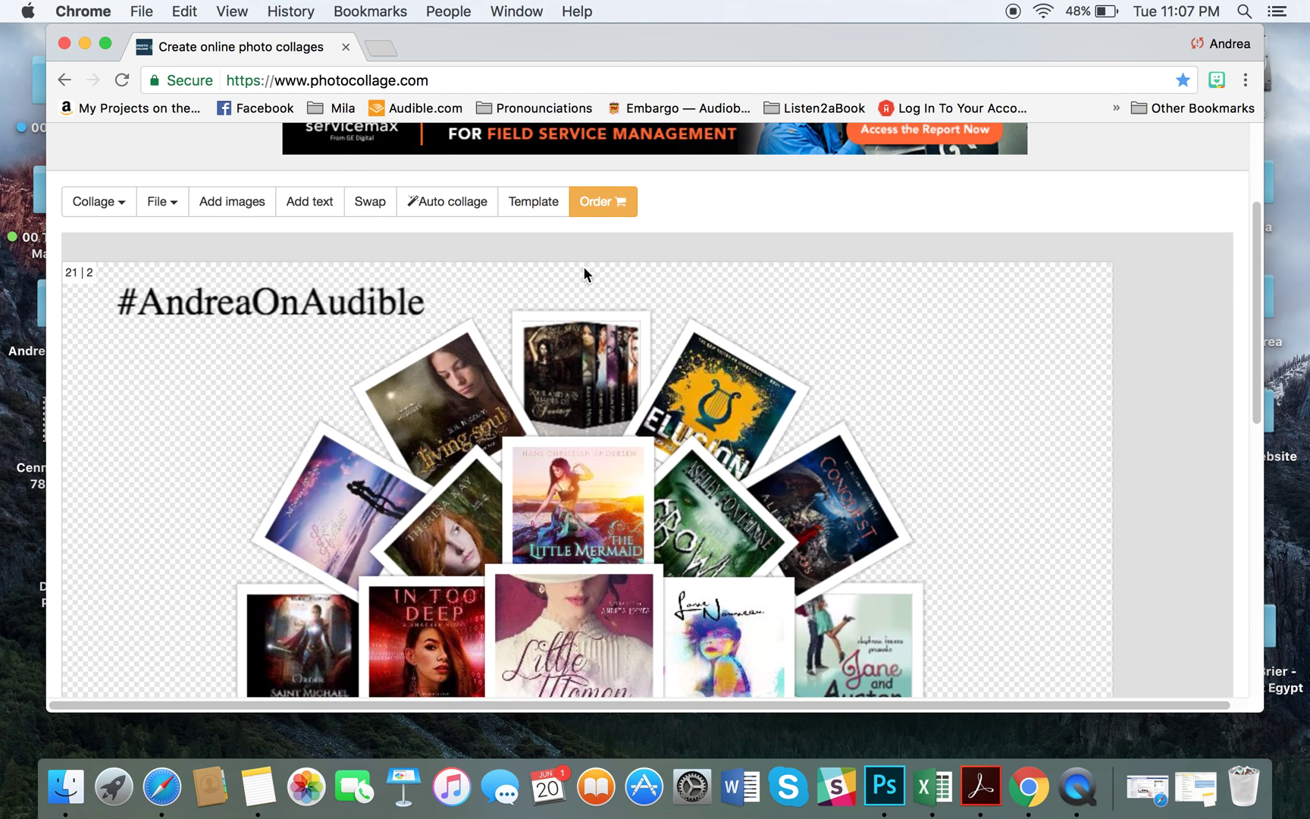
pyautogui.click(596, 217)
pyautogui.click(379, 361)
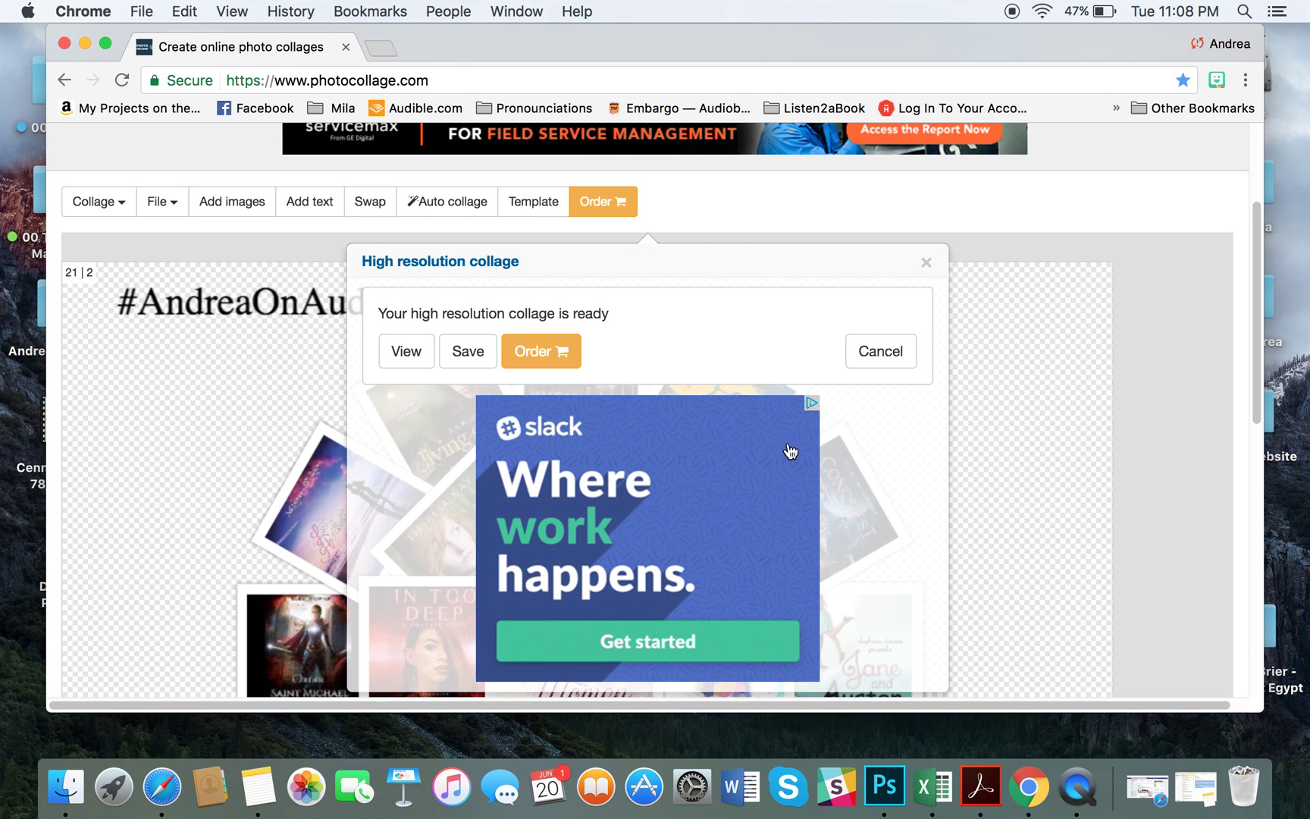
pyautogui.click(469, 354)
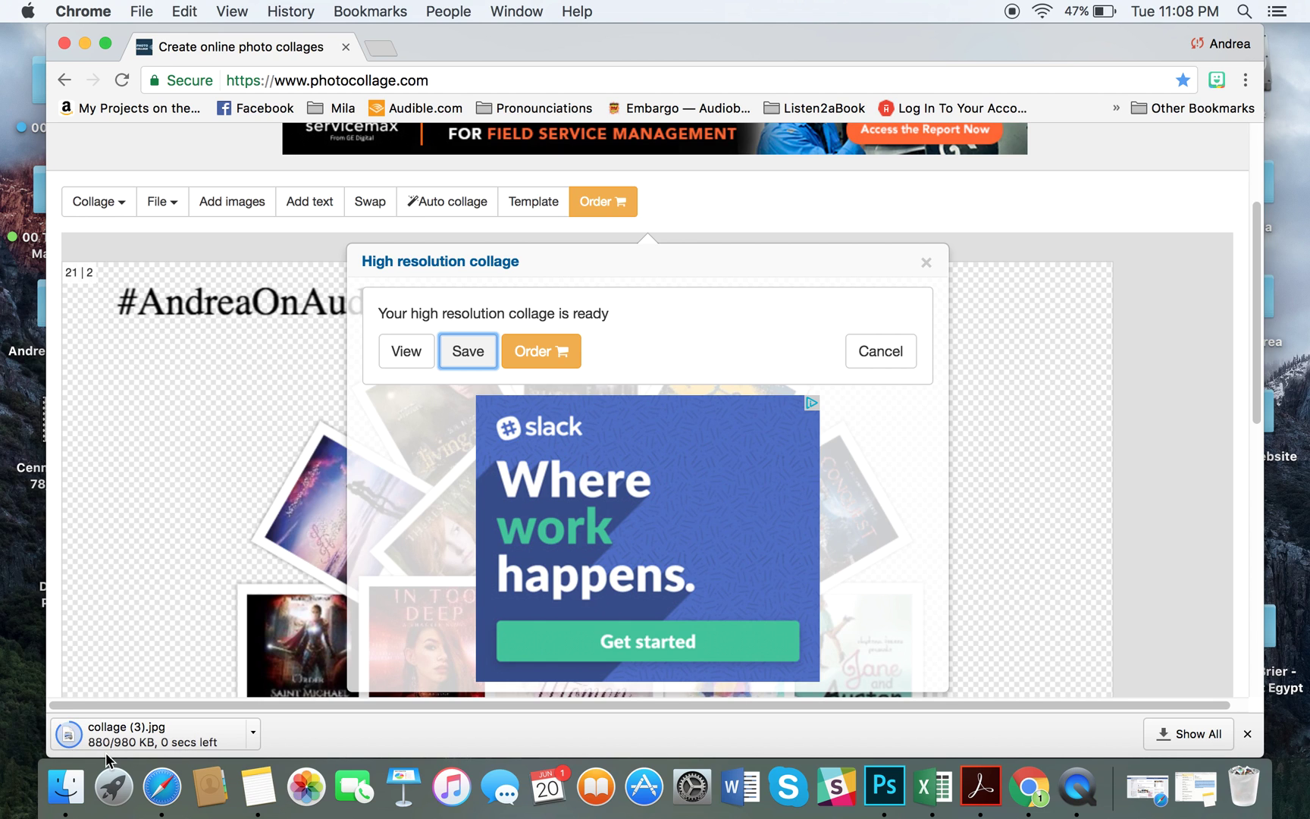
pyautogui.click(928, 266)
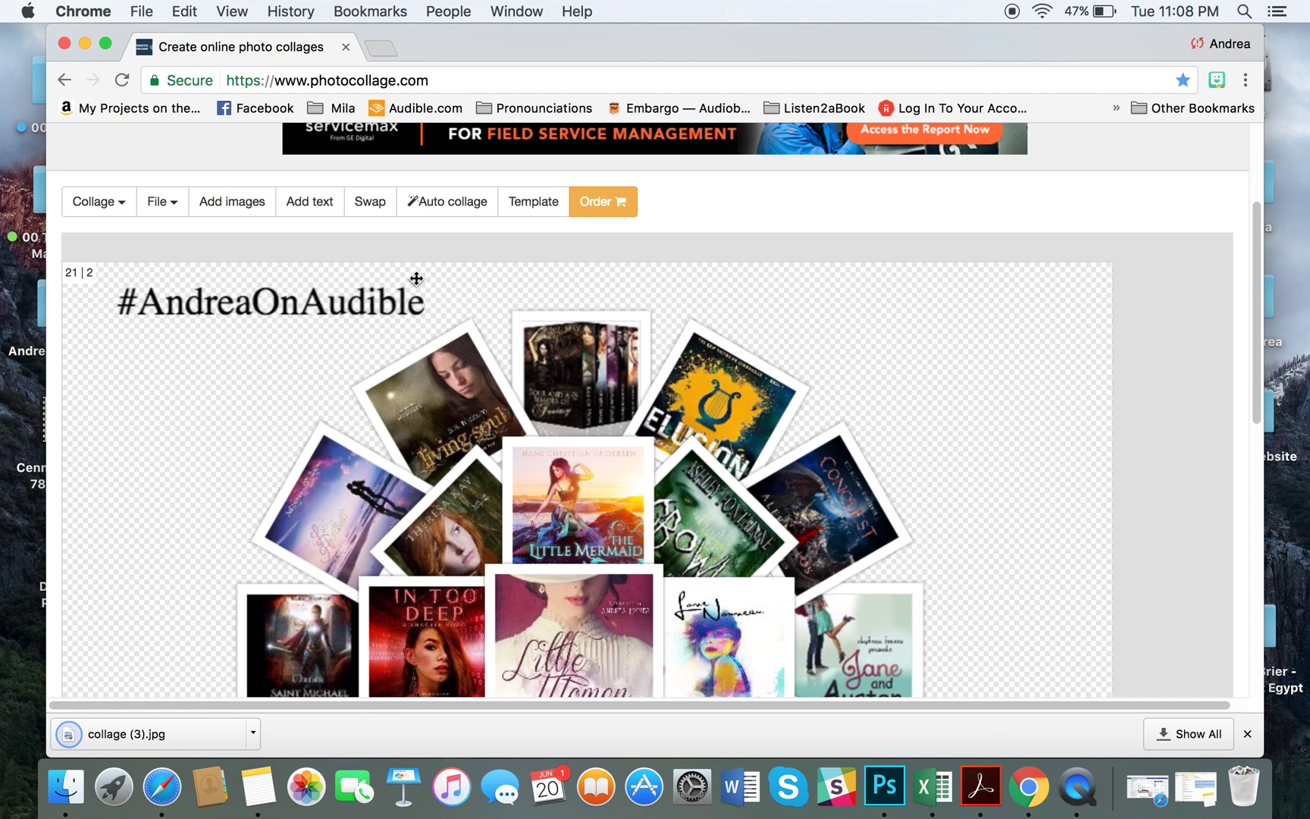
# Step: Open the downloaded collage image to check the covers and both texts, and close it again
pyautogui.click(166, 736)
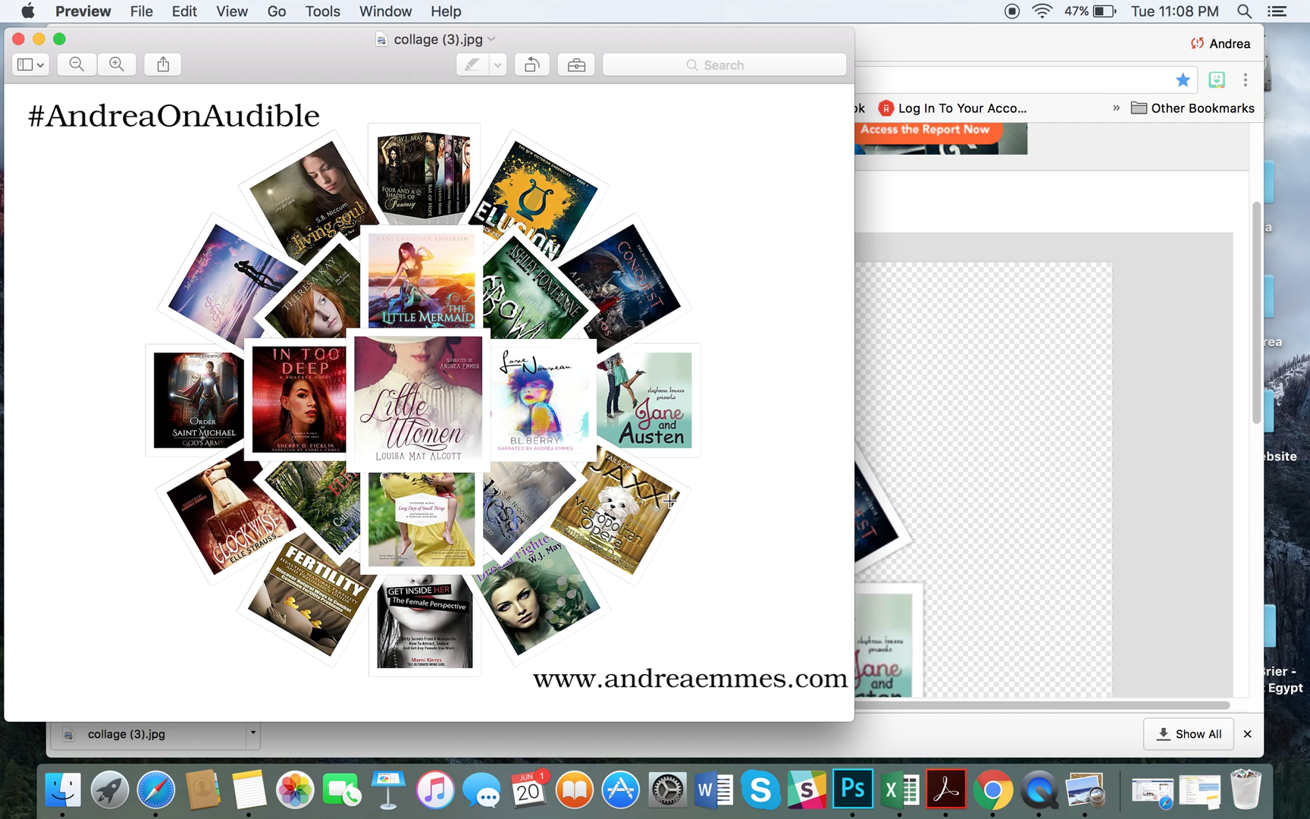
pyautogui.click(18, 39)
pyautogui.click(252, 367)
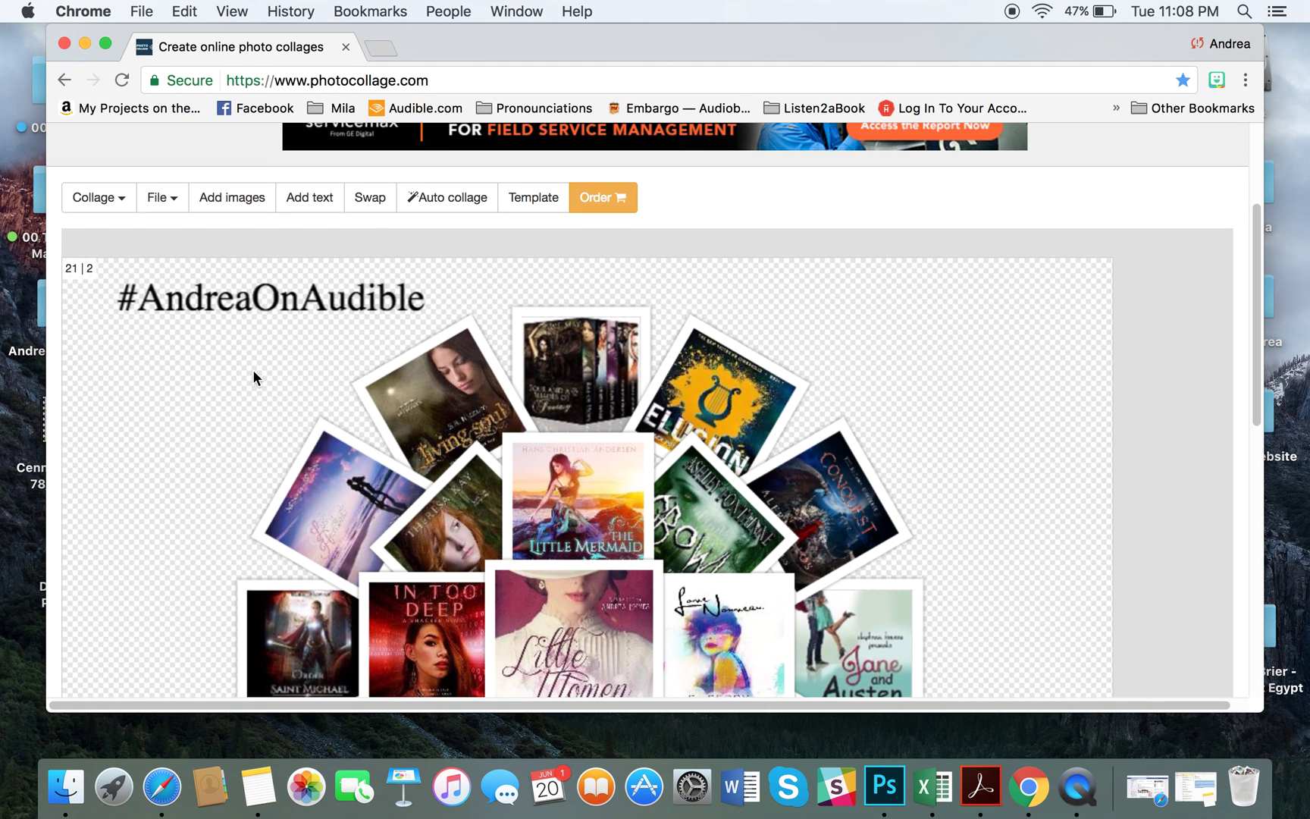
pyautogui.scroll(-5, 252, 369)
pyautogui.scroll(5, 254, 374)
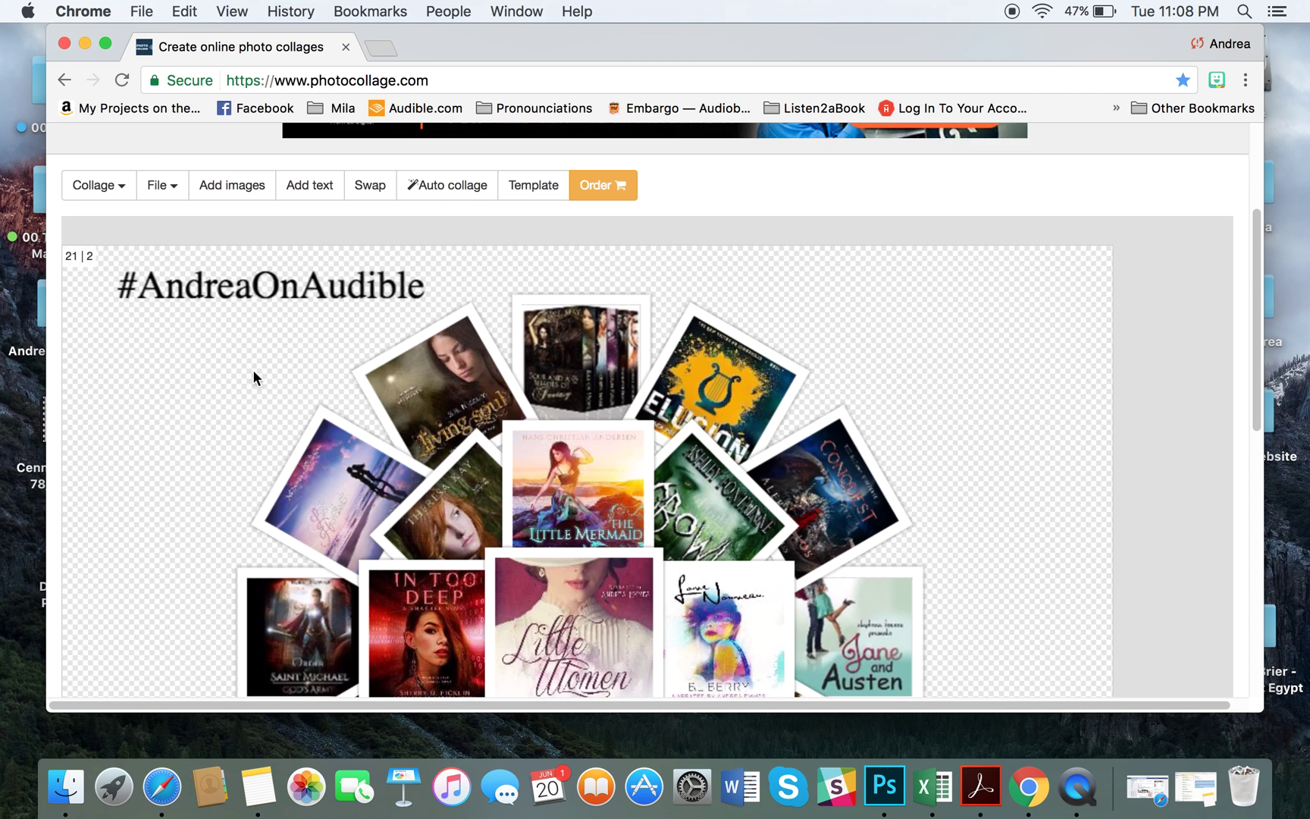
# Step: Look through the available background colours and built-in background images for the collage
pyautogui.click(117, 195)
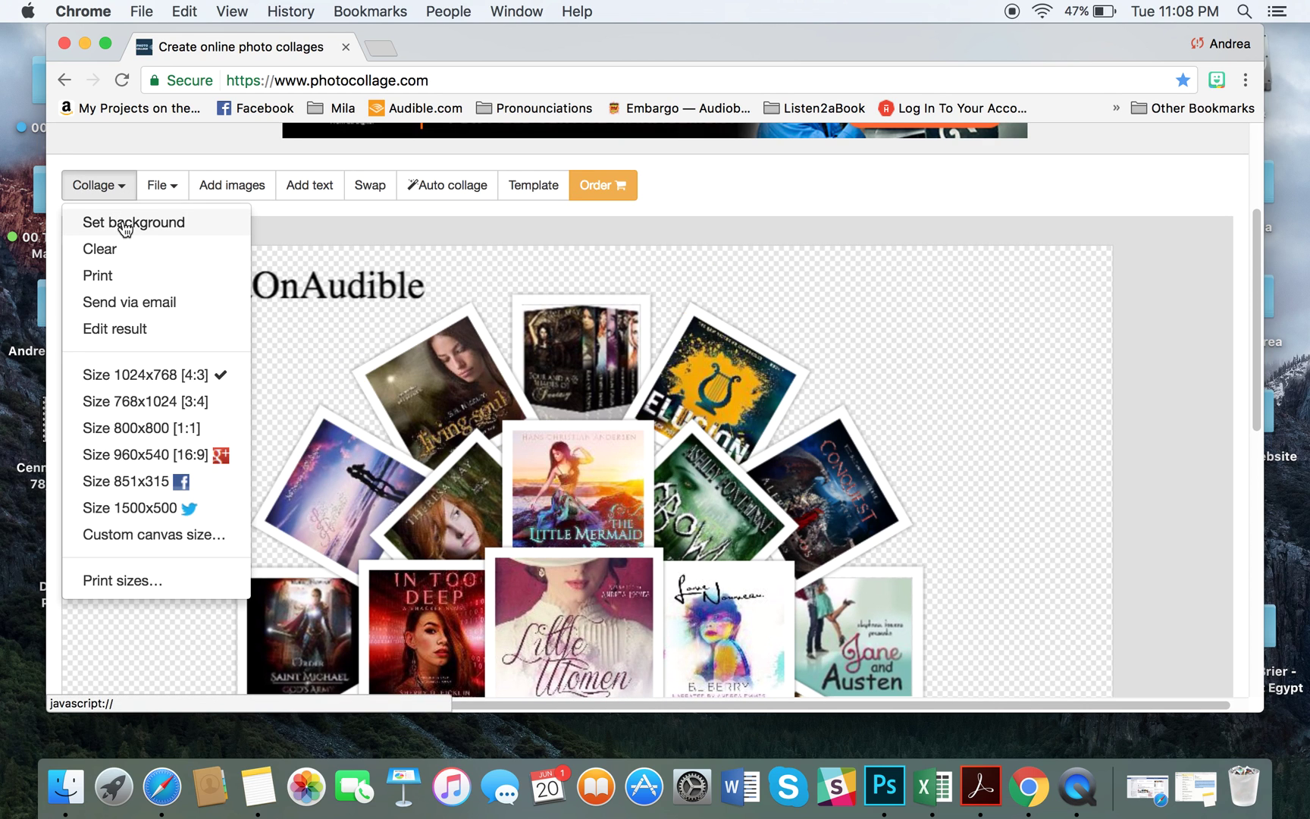
pyautogui.click(122, 221)
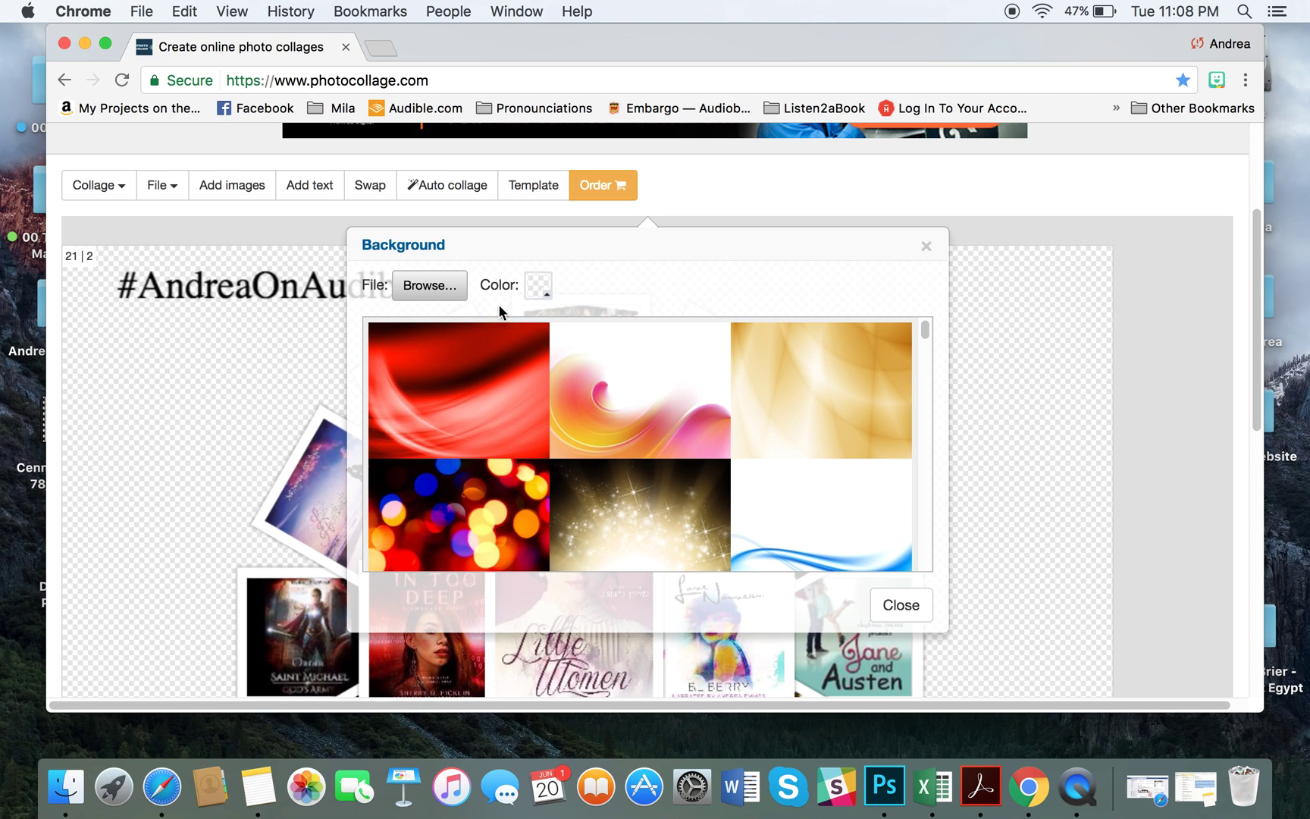
pyautogui.click(538, 286)
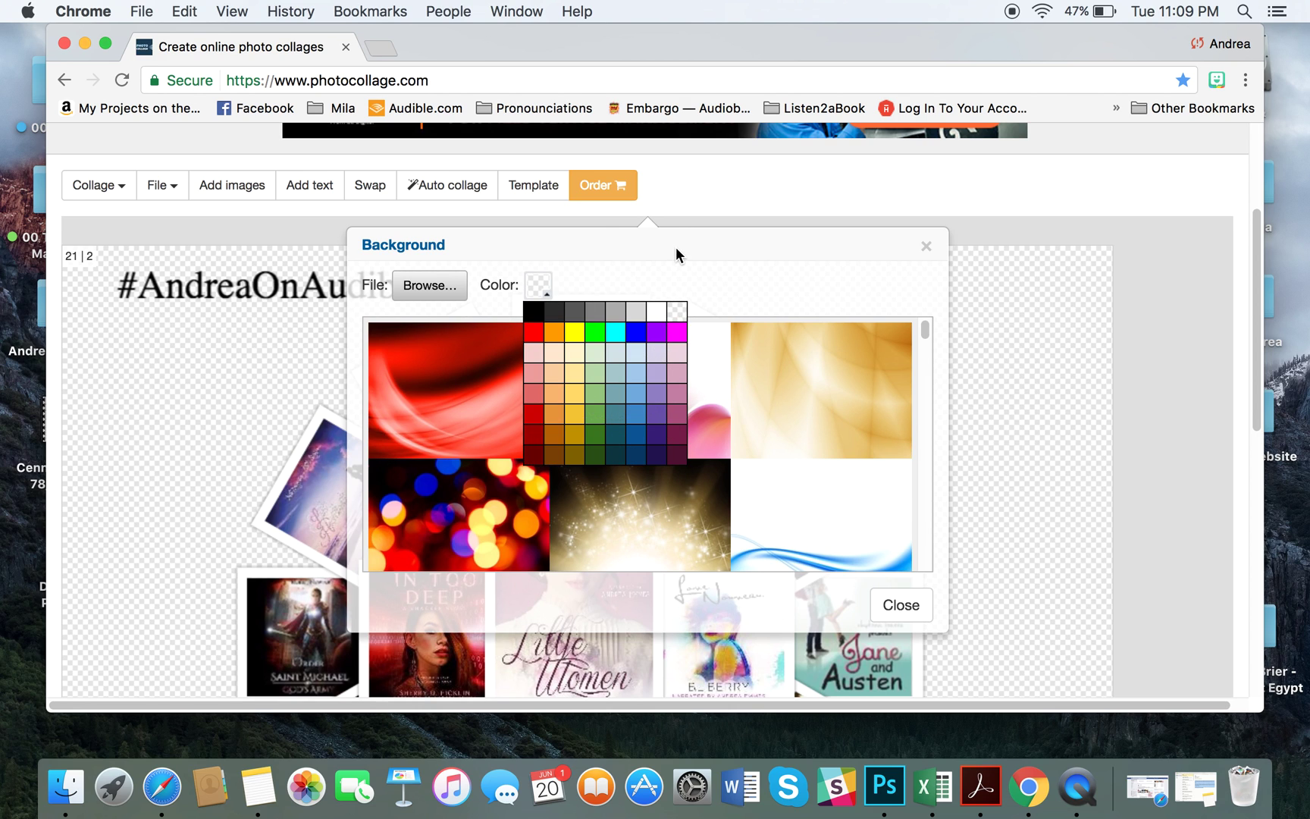
pyautogui.click(675, 247)
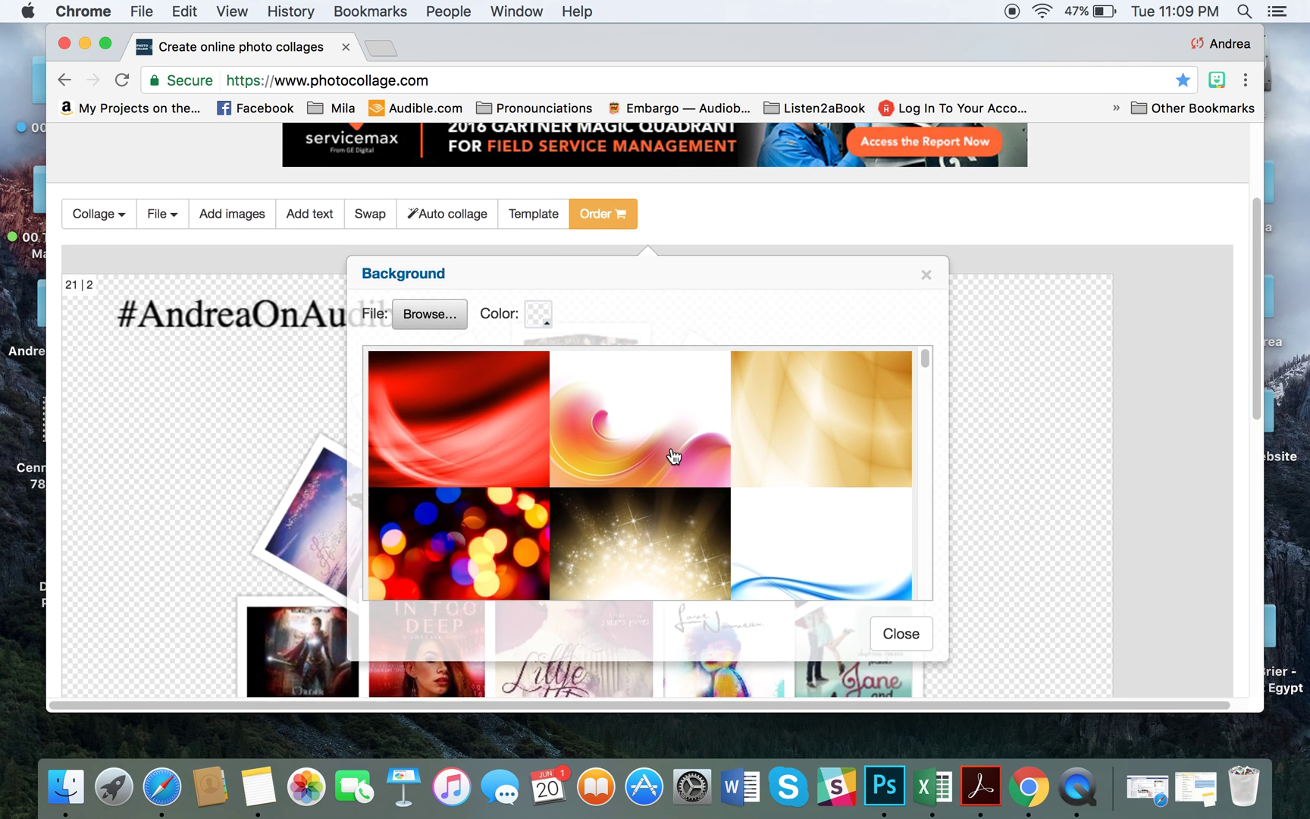
pyautogui.scroll(-5, 671, 453)
pyautogui.scroll(-1, 961, 439)
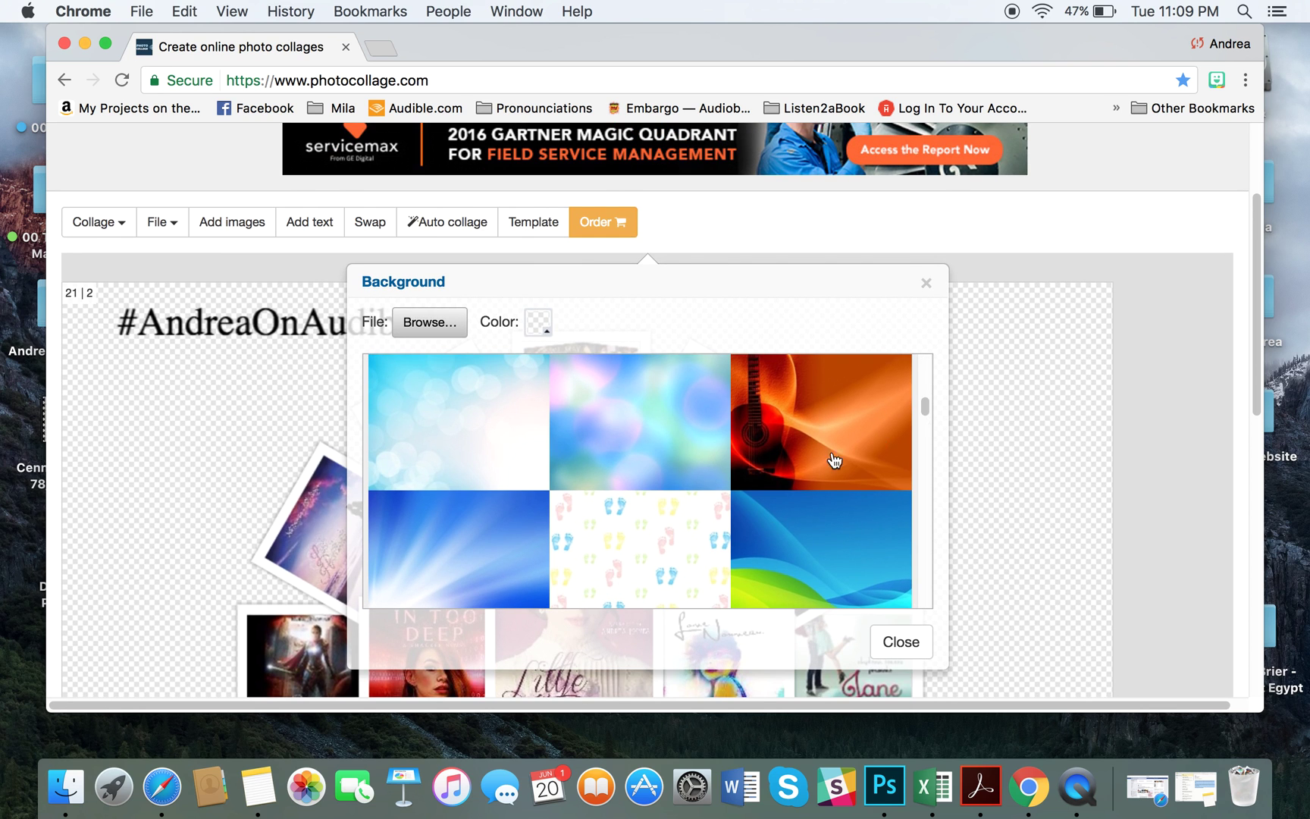
pyautogui.scroll(-5, 781, 477)
pyautogui.scroll(-10, 776, 479)
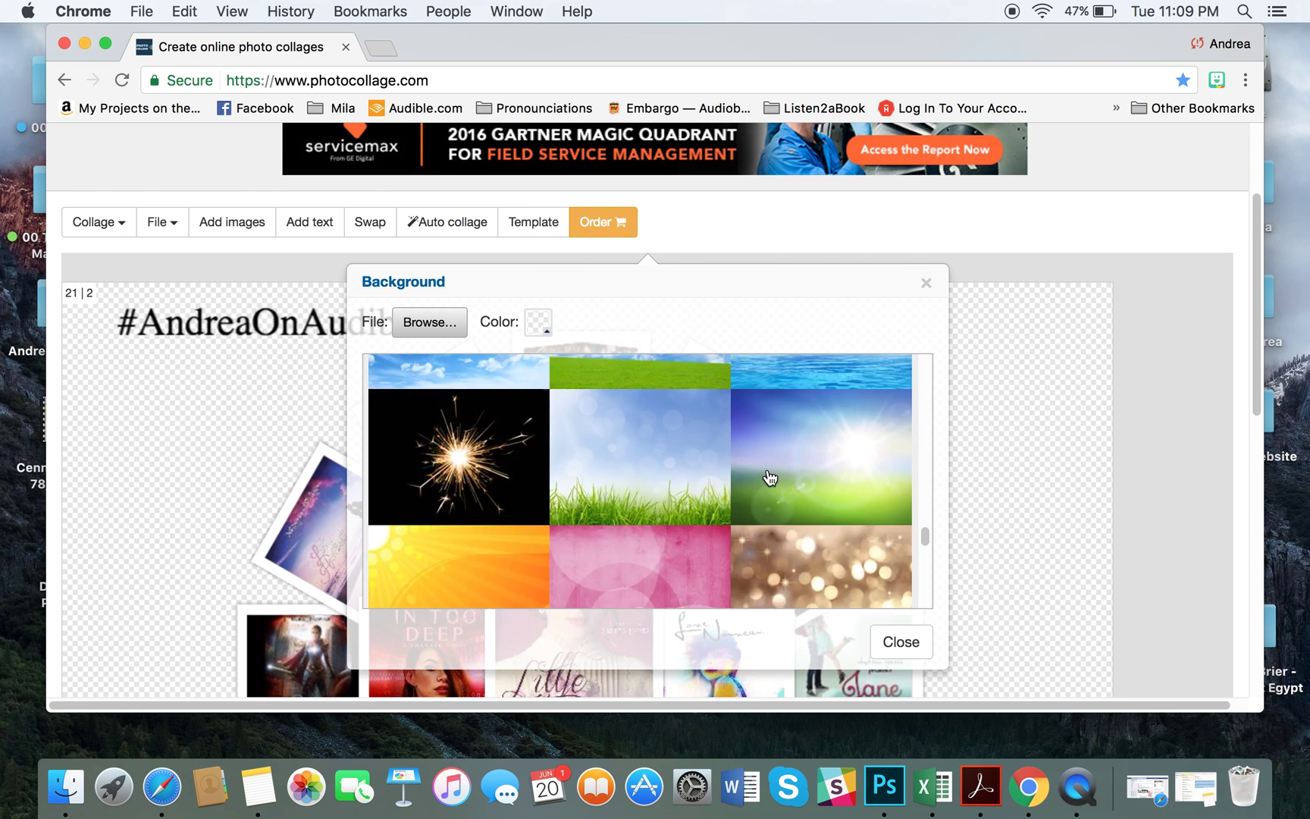
# Step: Set graybackground2.jpg from the Backgrounds folder as the collage background after previewing other images there
pyautogui.click(430, 282)
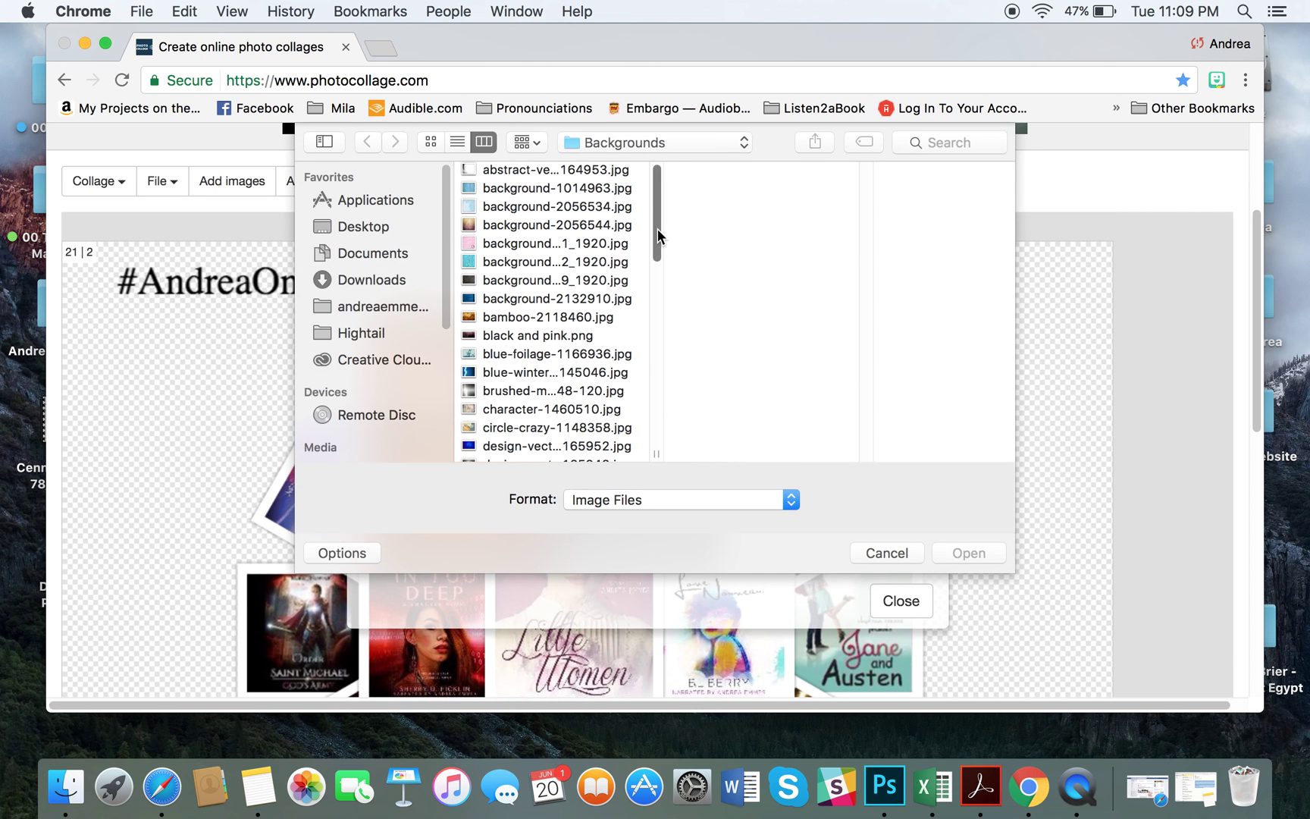
pyautogui.scroll(2, 655, 220)
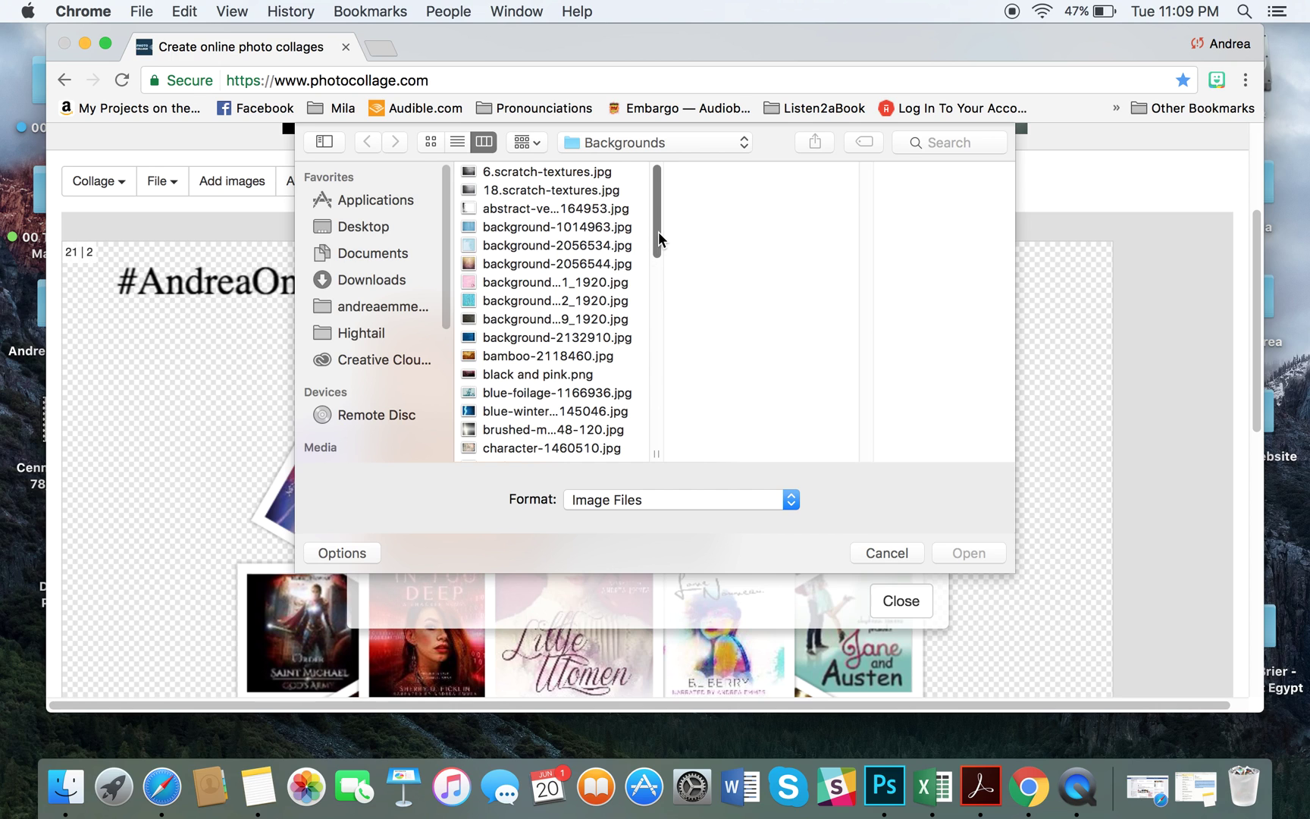
pyautogui.click(528, 263)
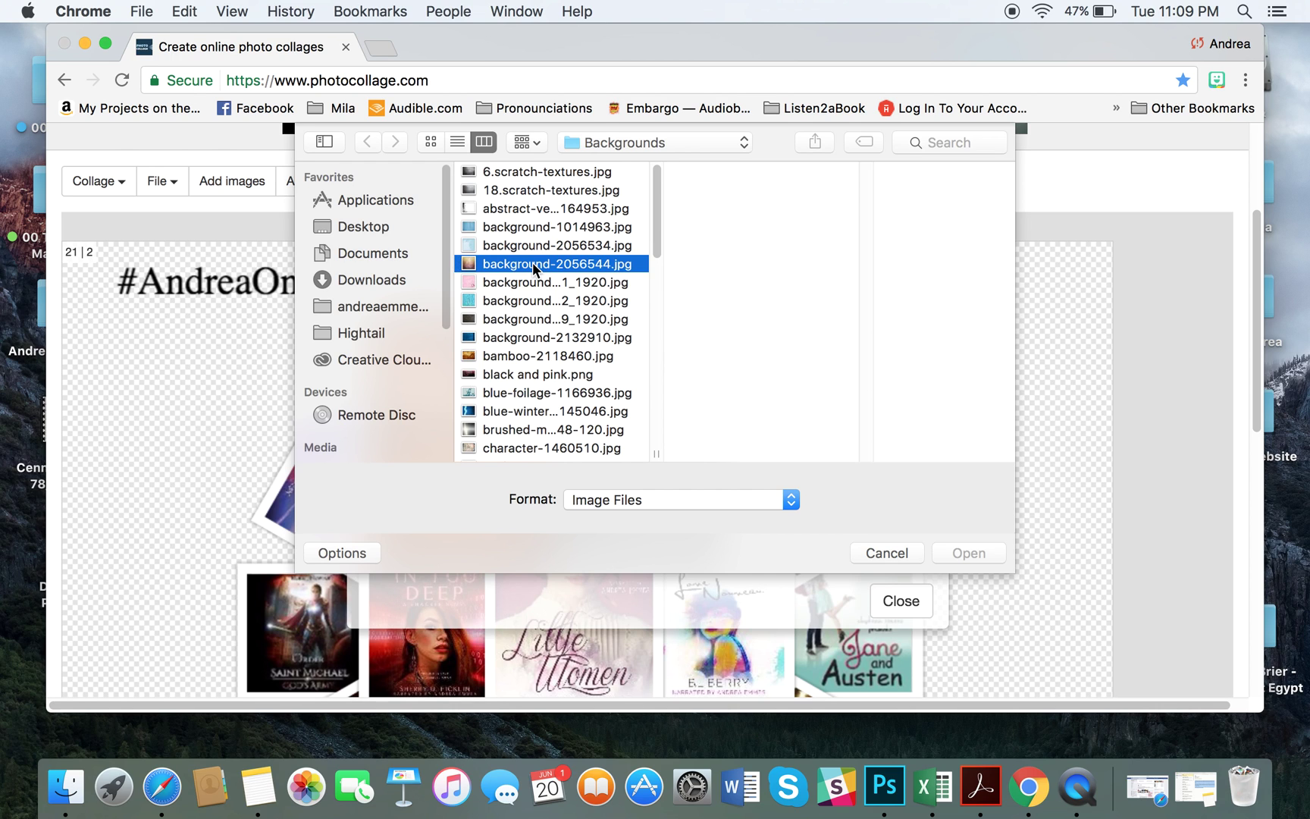
pyautogui.click(514, 302)
pyautogui.click(515, 226)
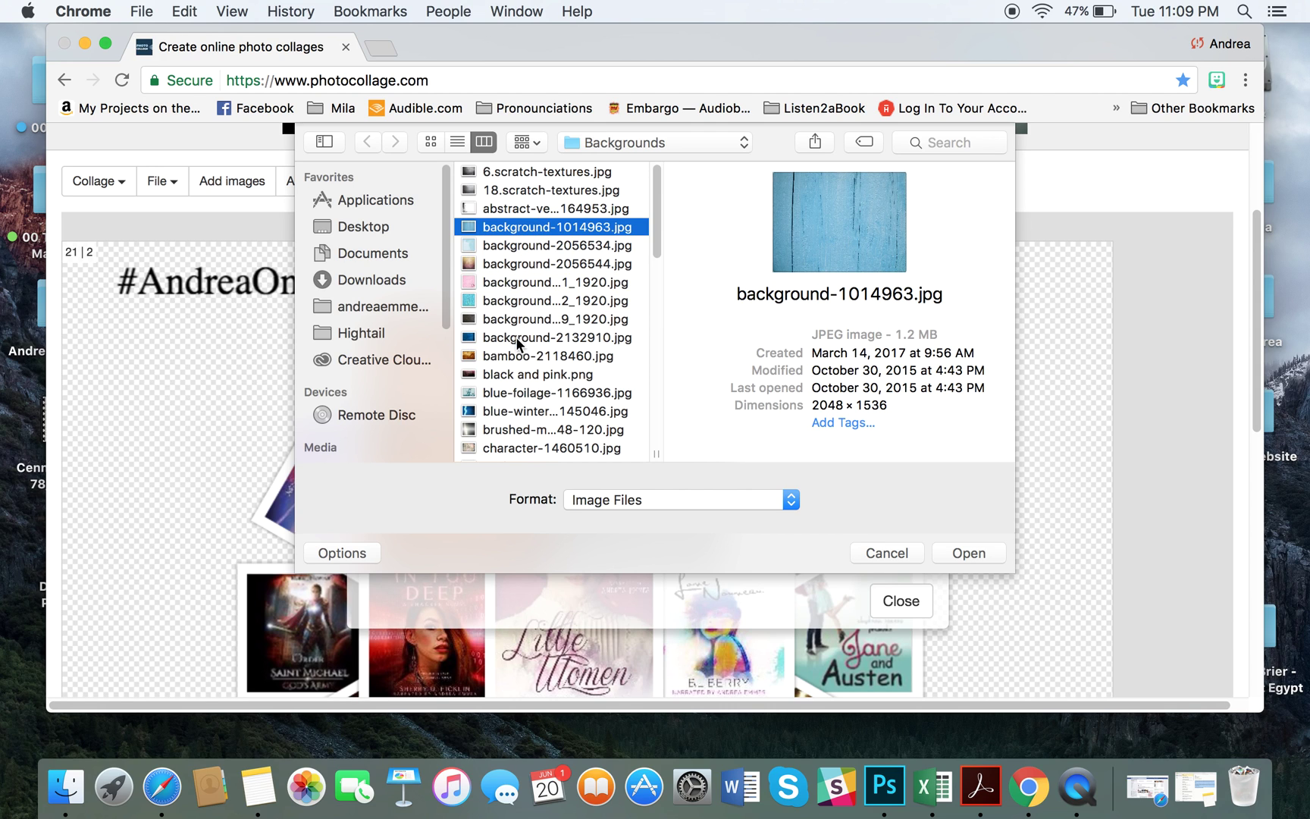
pyautogui.click(509, 388)
pyautogui.scroll(-2, 524, 390)
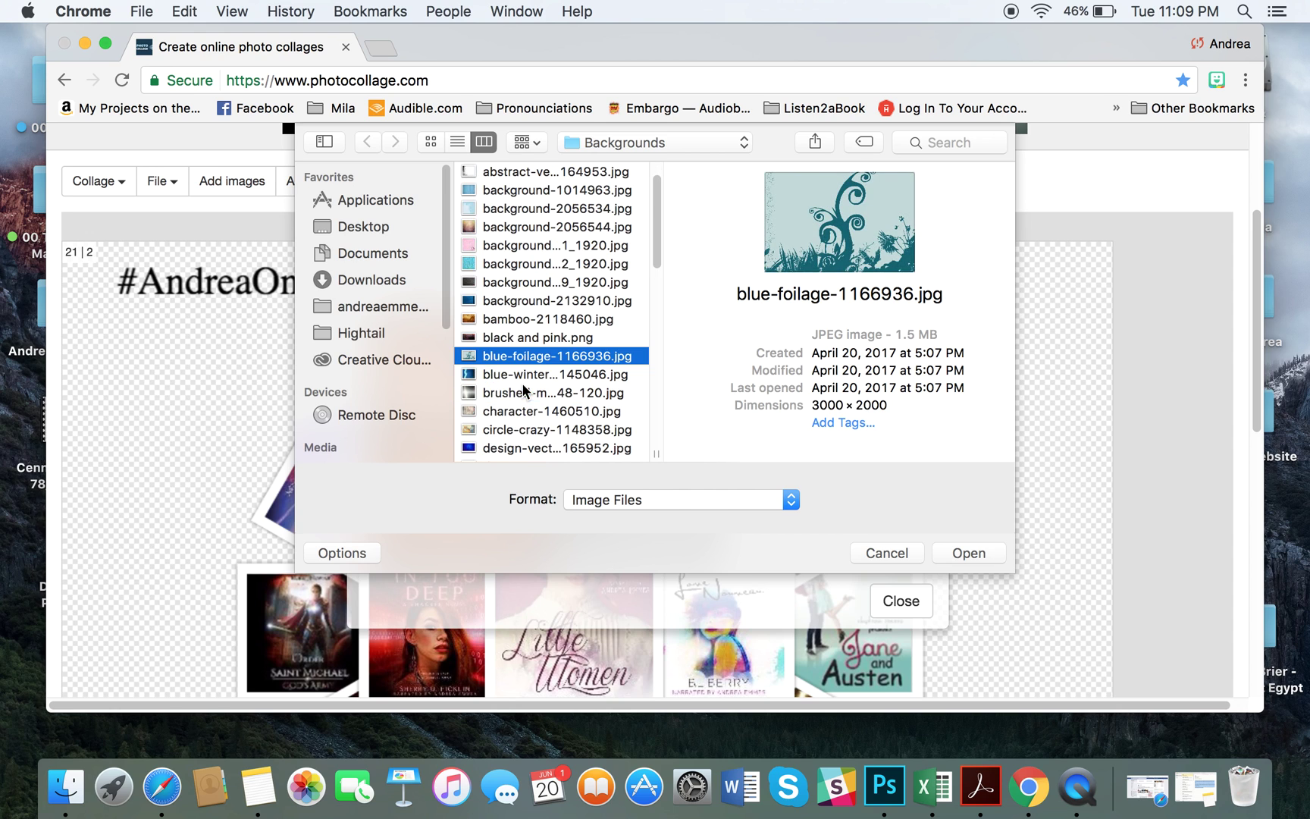
pyautogui.click(538, 393)
pyautogui.scroll(-5, 535, 393)
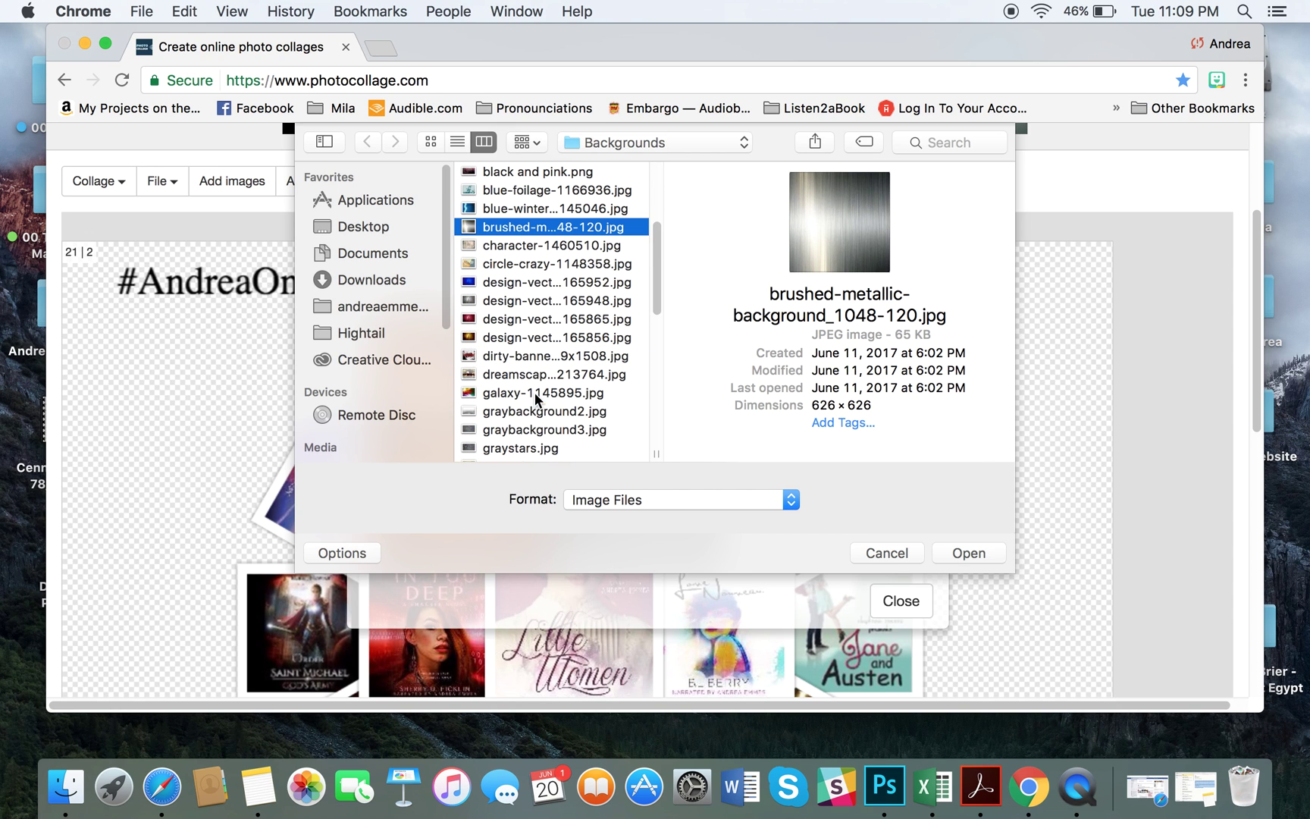
pyautogui.click(527, 414)
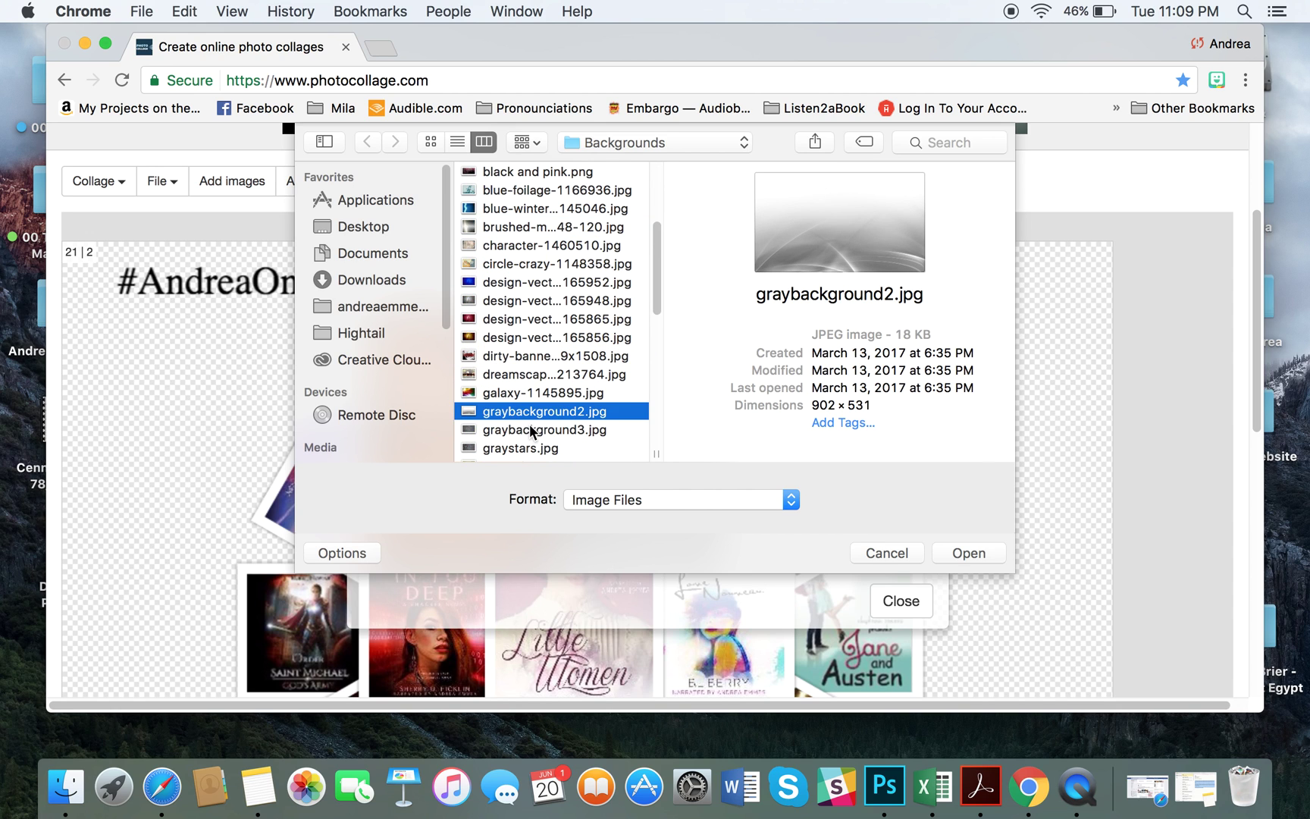
pyautogui.click(968, 552)
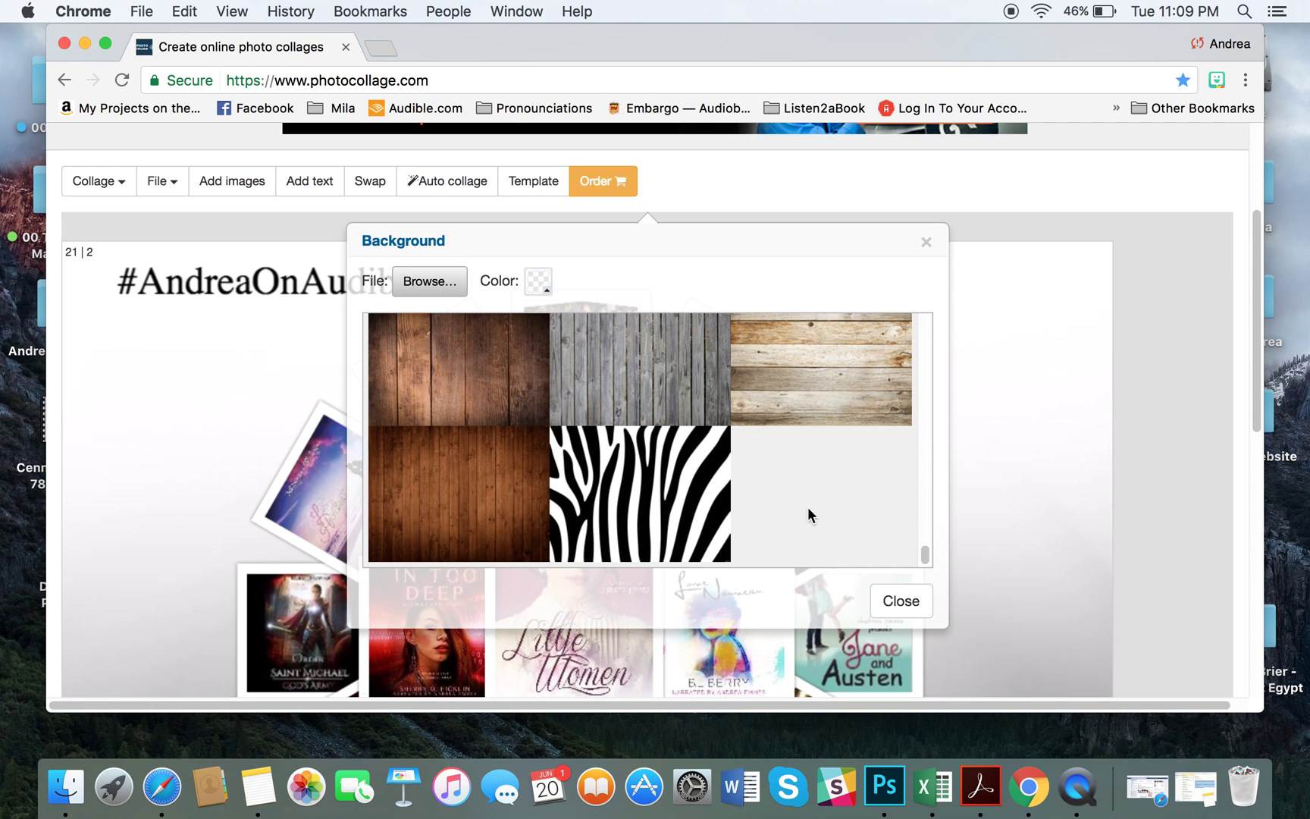
pyautogui.click(900, 600)
pyautogui.scroll(-5, 966, 562)
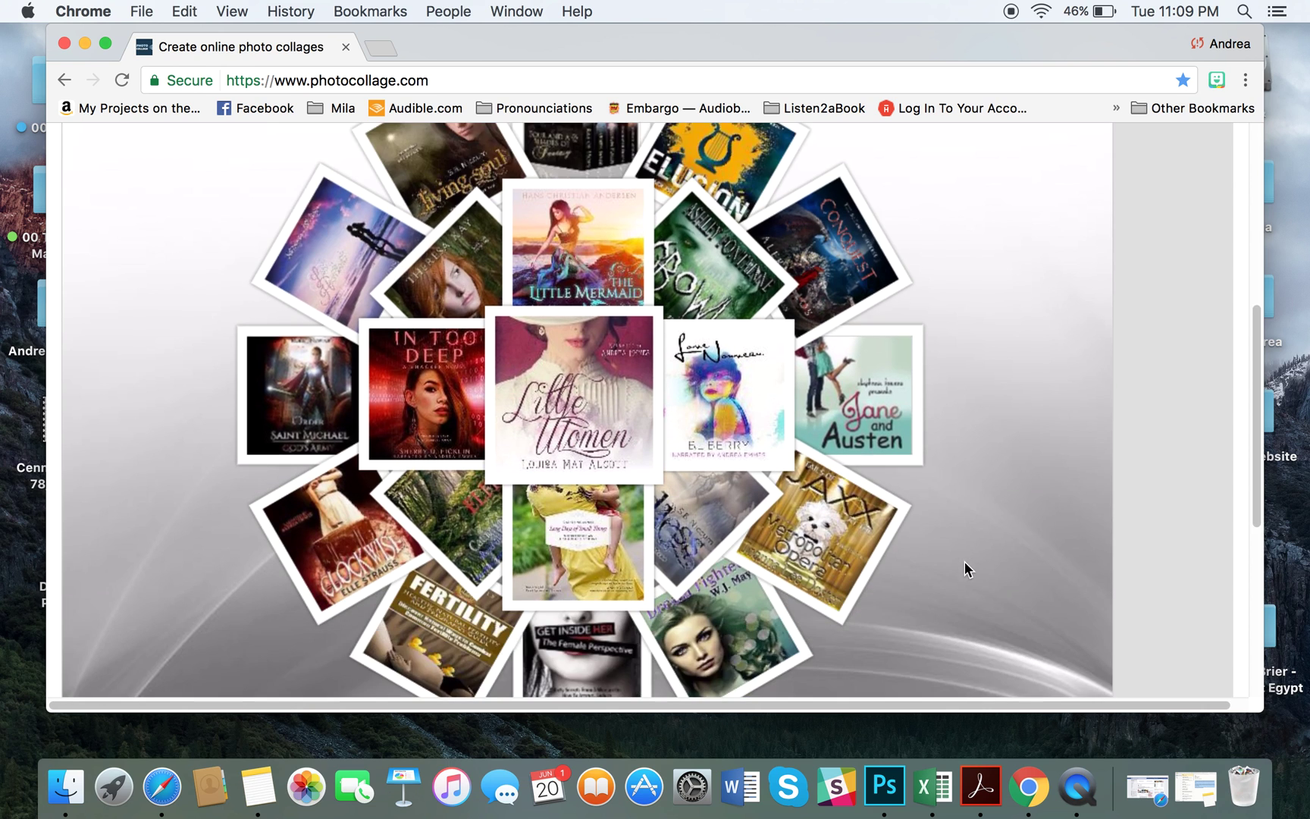
pyautogui.scroll(-3, 962, 560)
pyautogui.scroll(6, 960, 557)
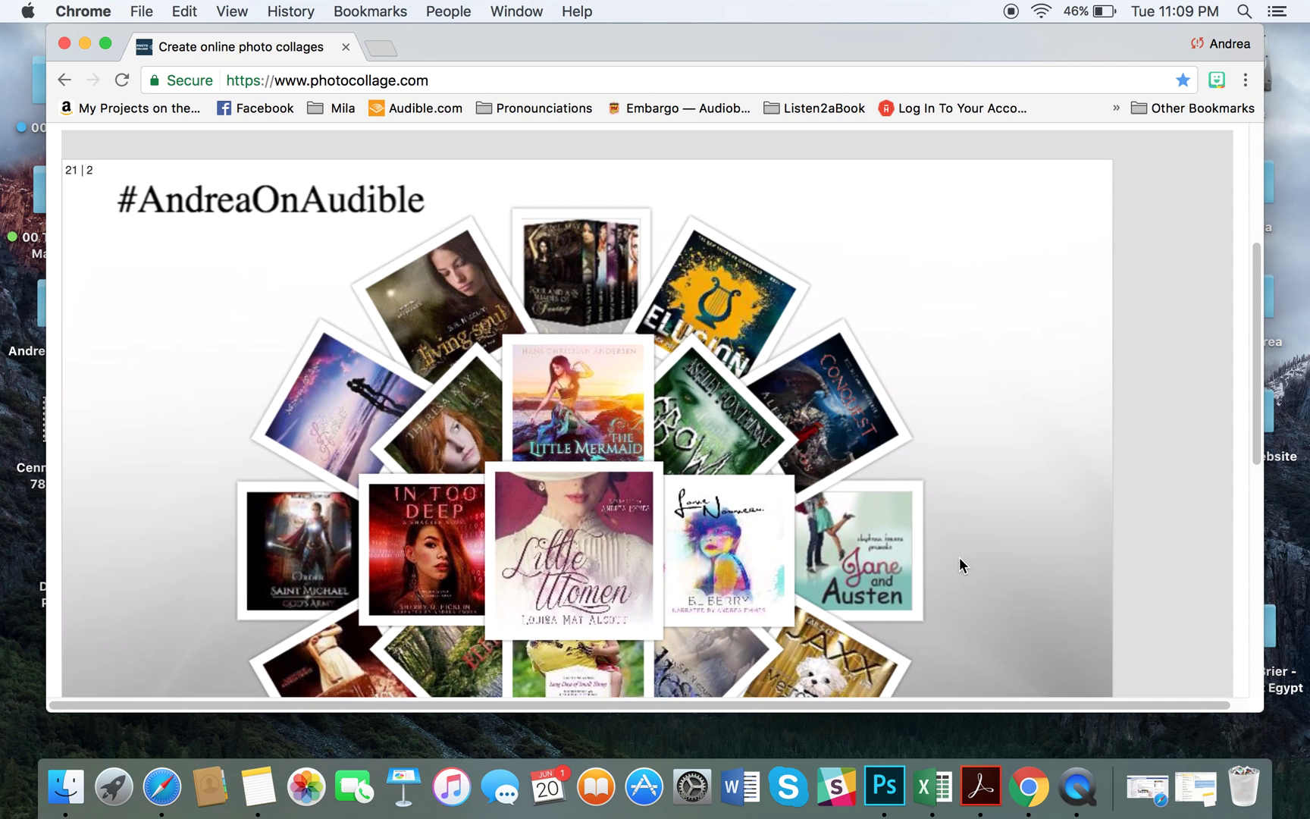
pyautogui.scroll(2, 923, 546)
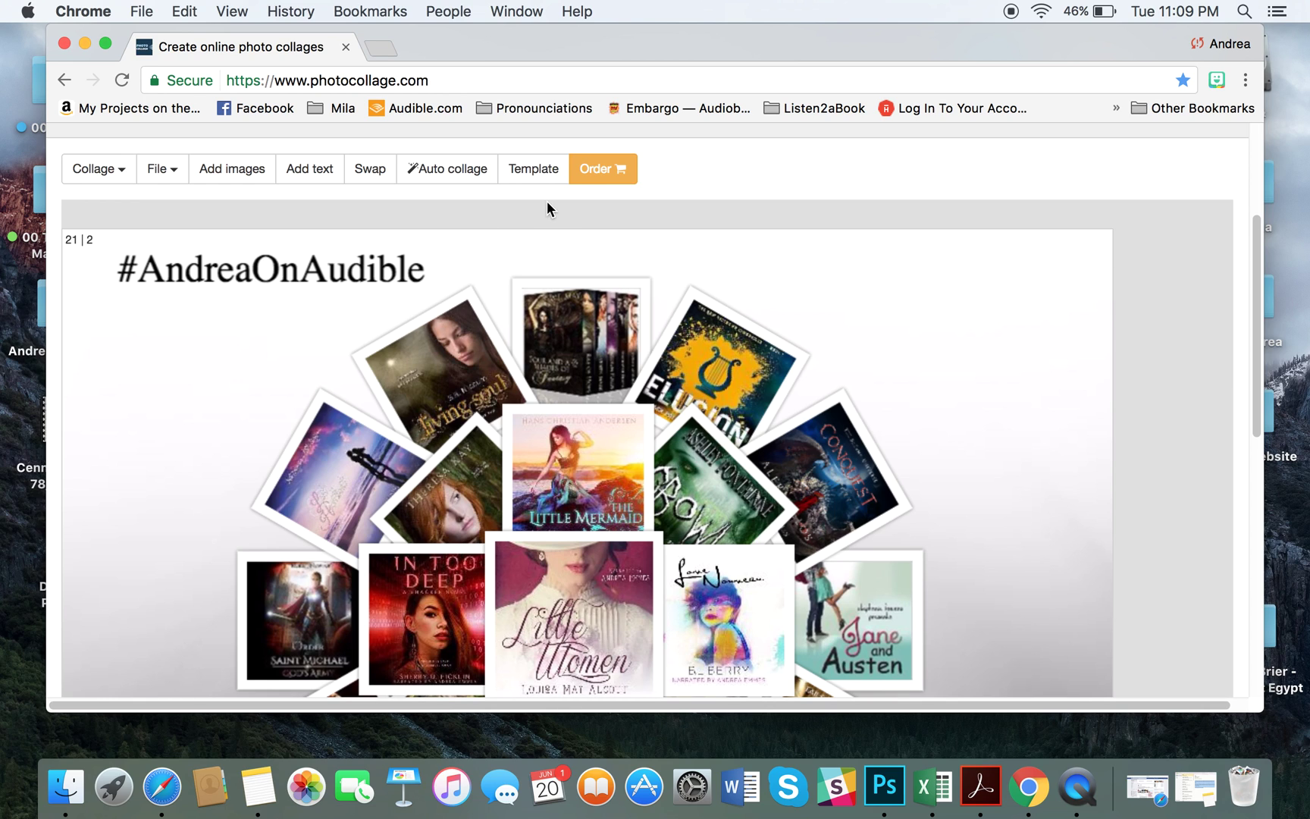
pyautogui.click(175, 174)
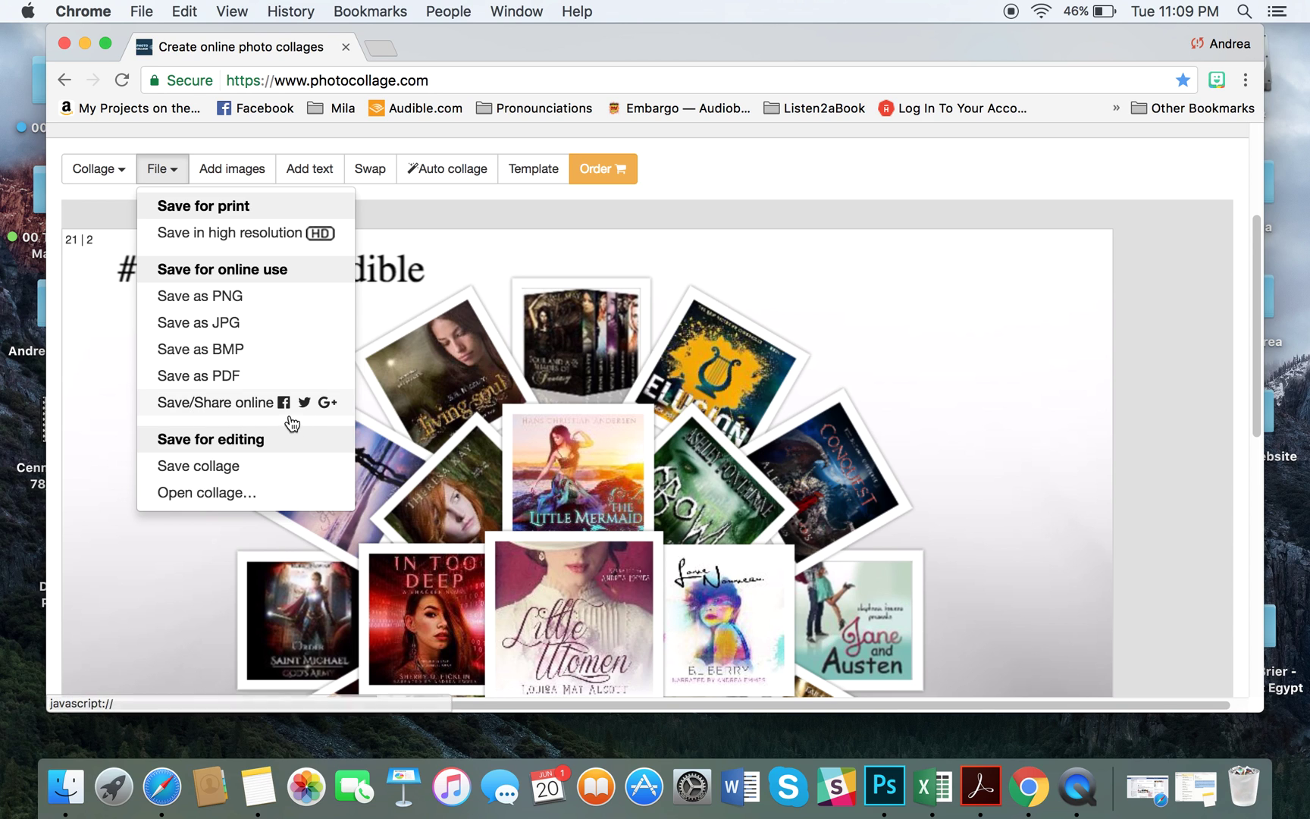
pyautogui.click(119, 173)
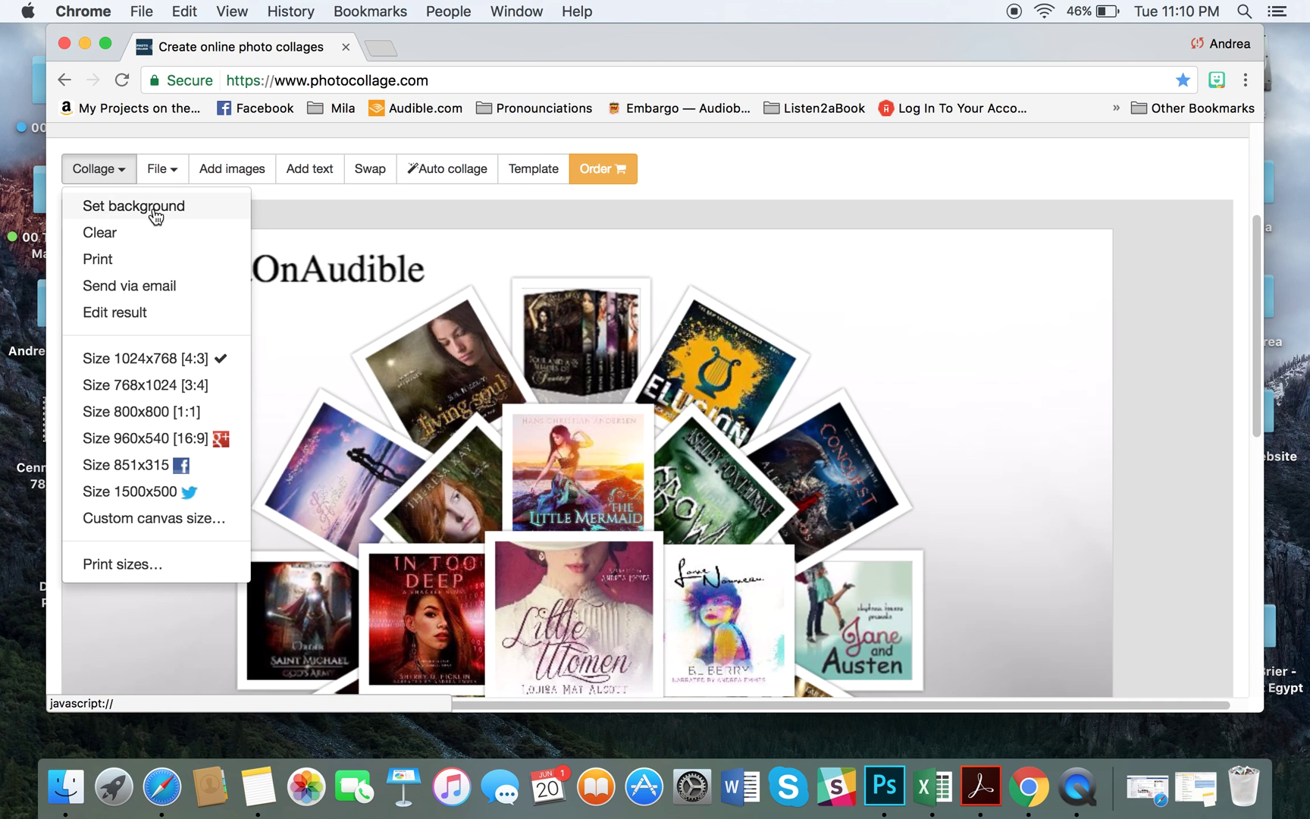
pyautogui.click(508, 215)
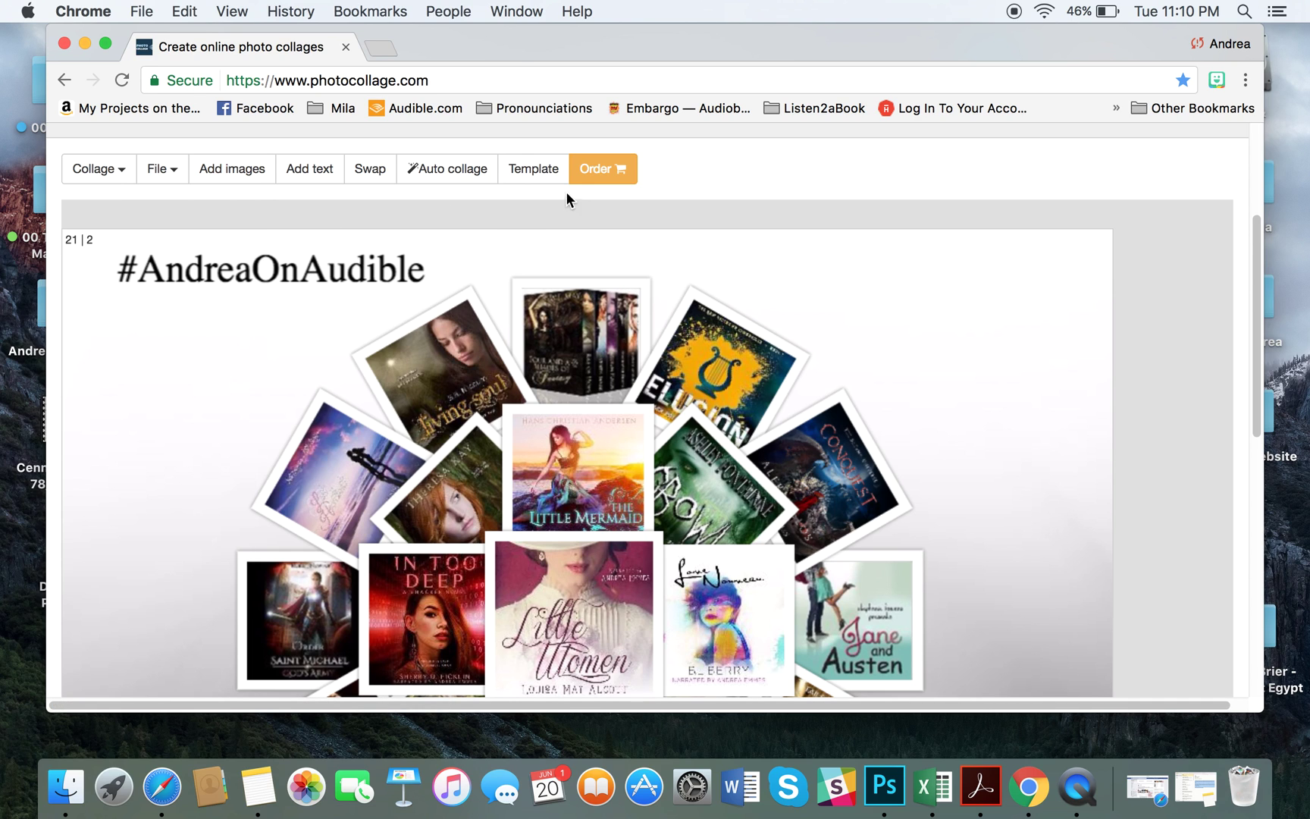
# Step: Save the collage with its grey background in high resolution and open the downloaded JPG for review
pyautogui.click(163, 169)
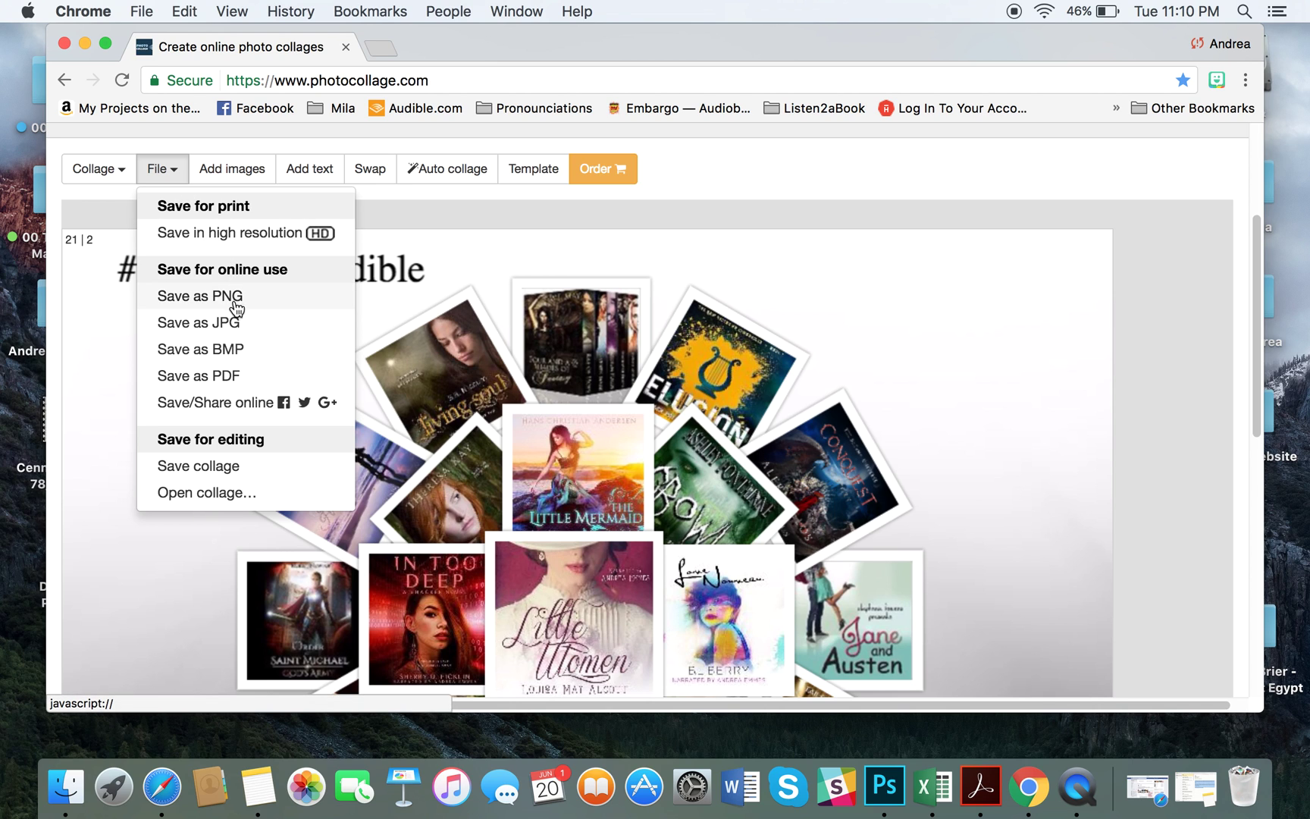
pyautogui.click(234, 234)
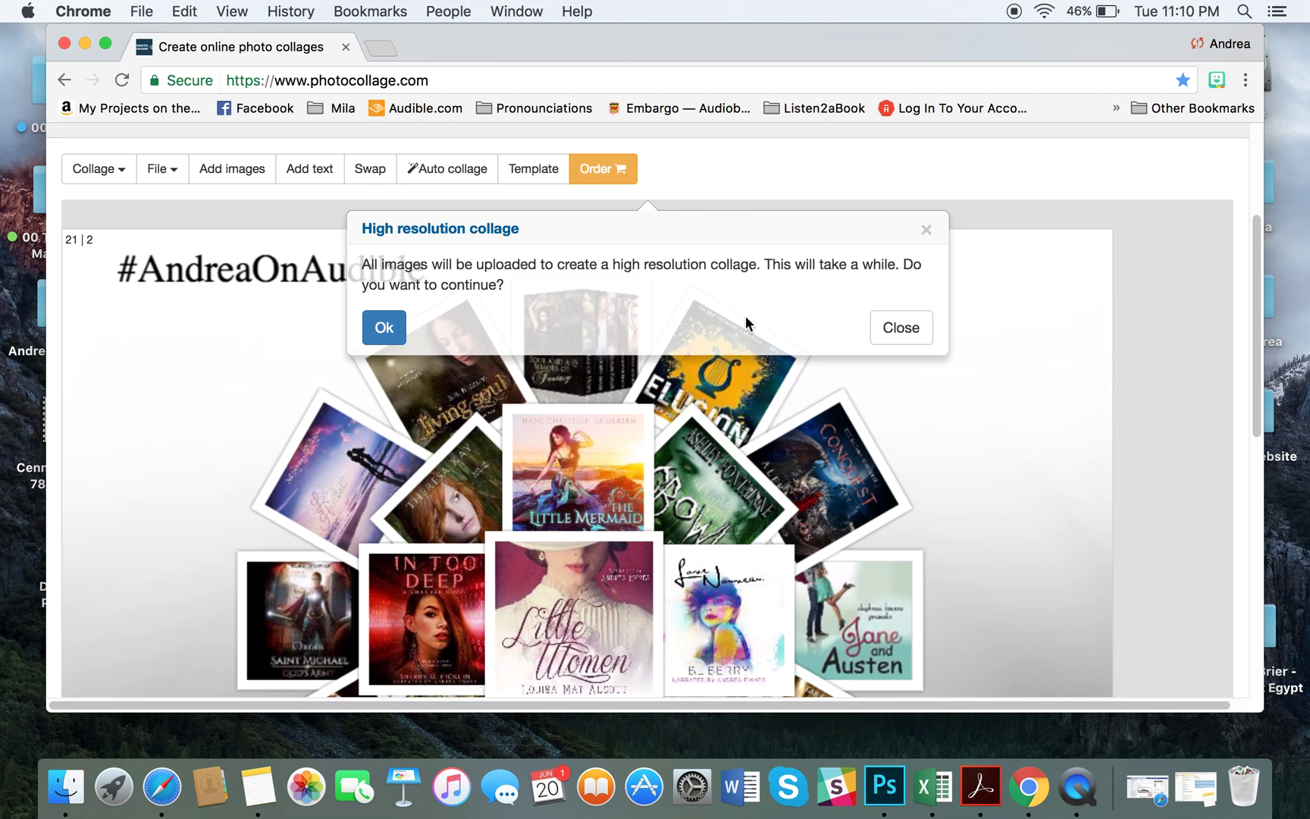
pyautogui.click(387, 327)
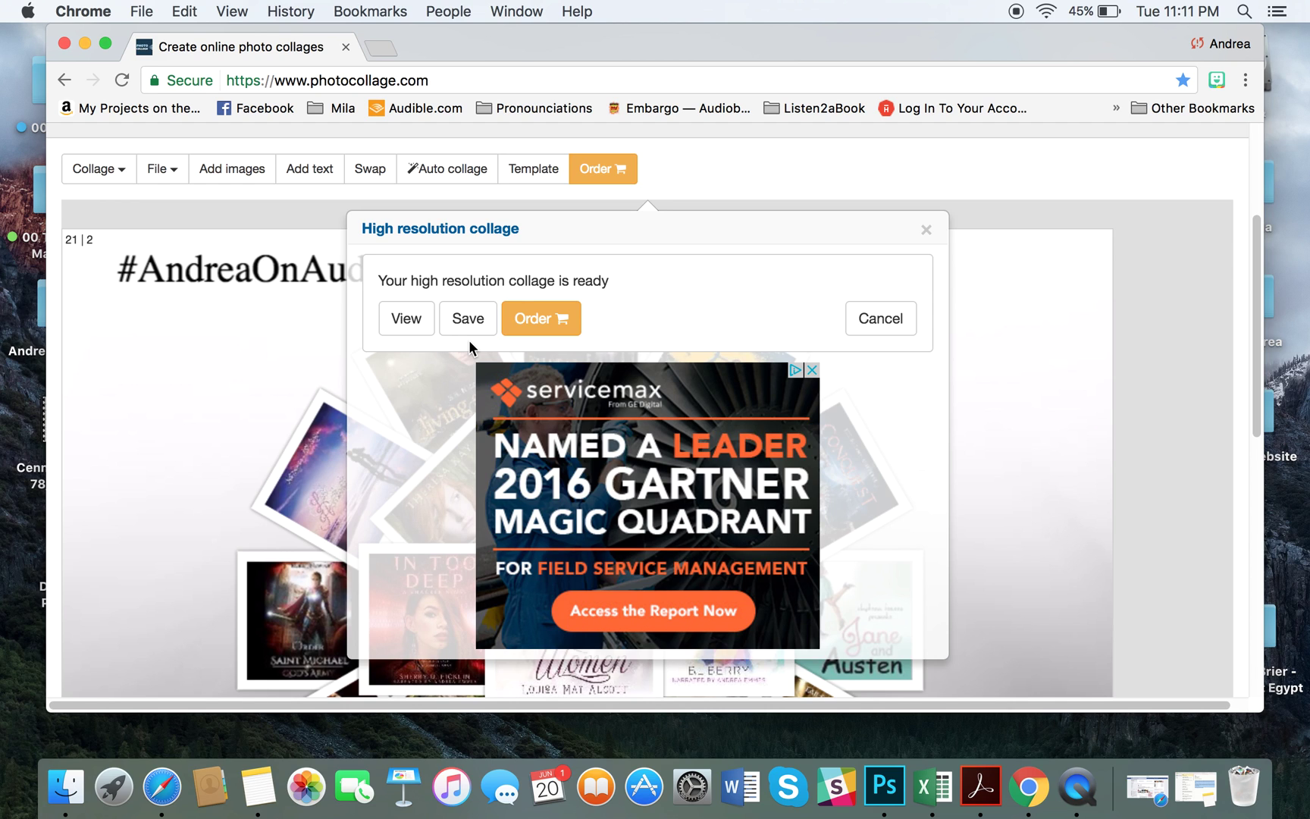
pyautogui.click(468, 319)
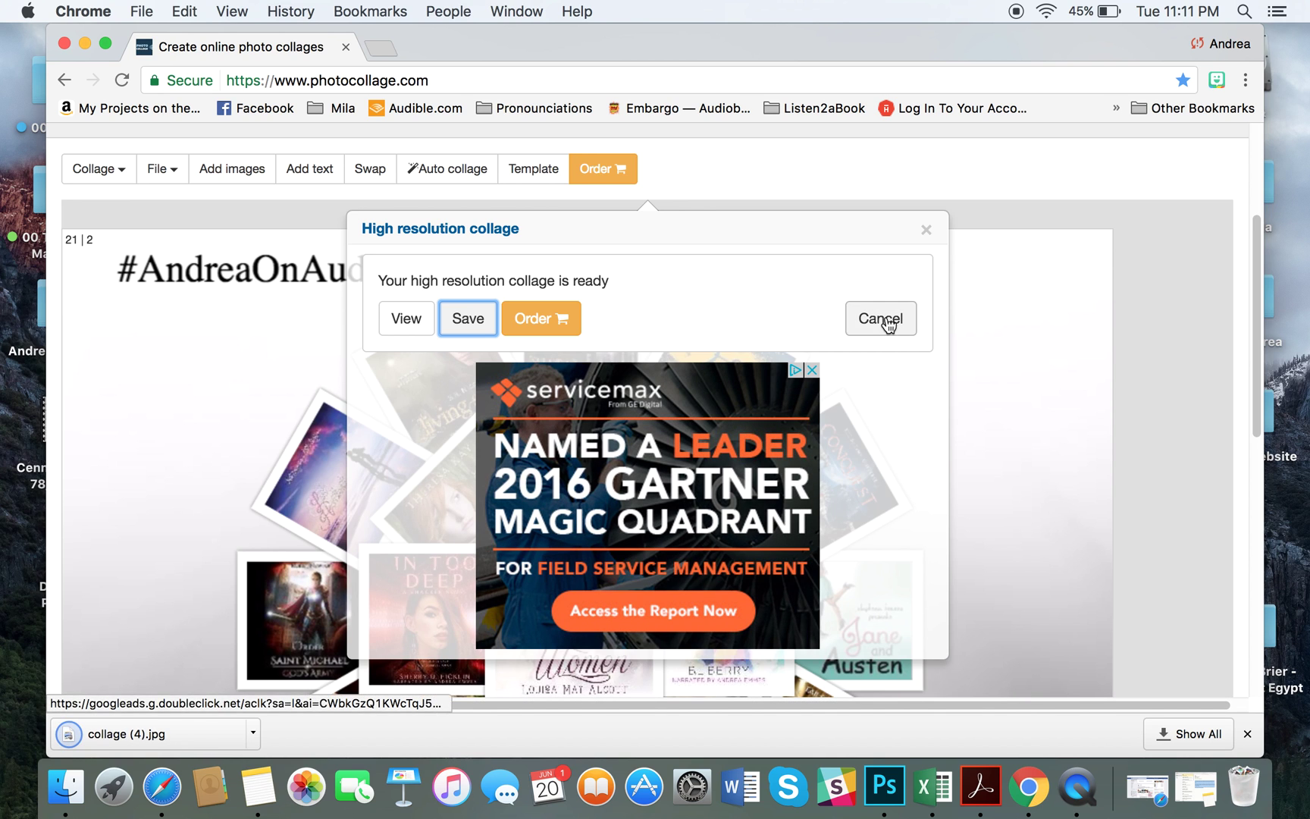
pyautogui.click(926, 229)
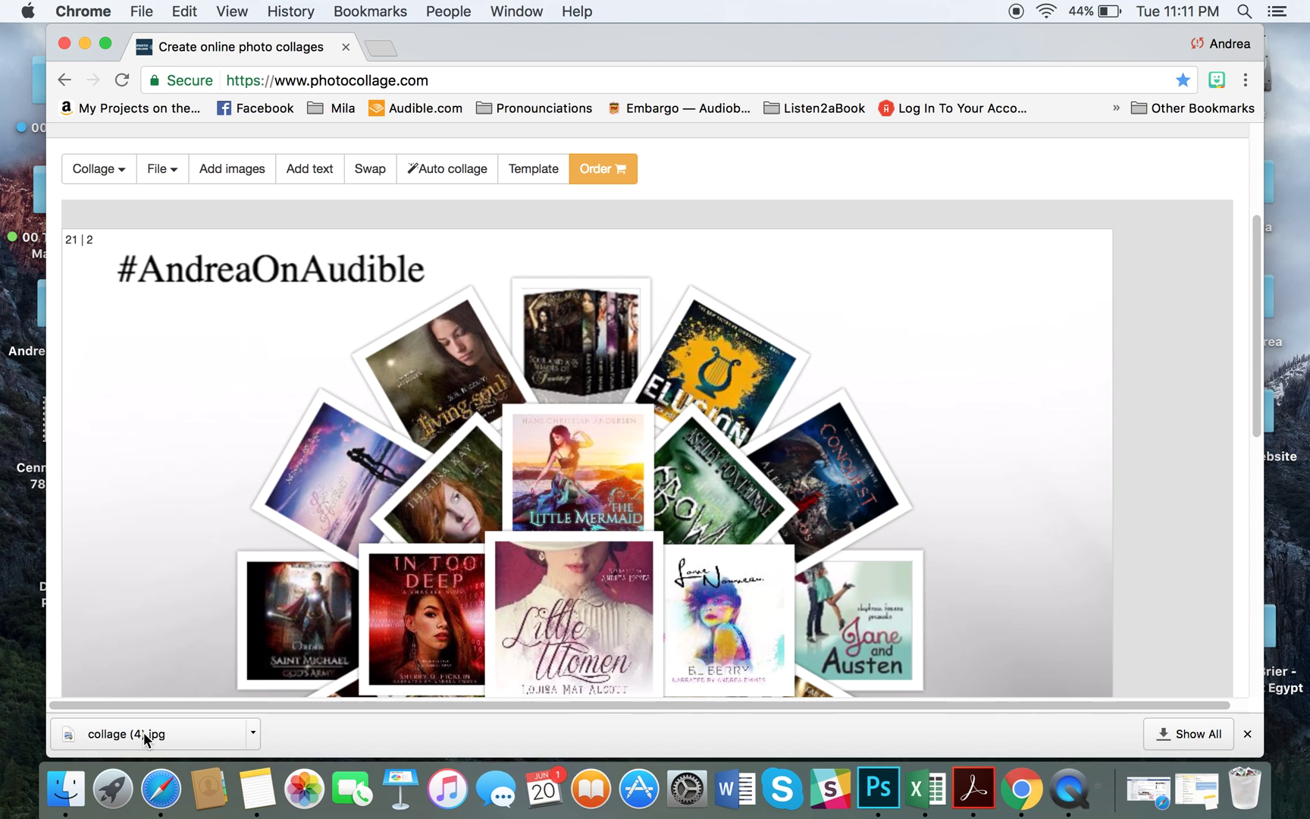
pyautogui.click(143, 732)
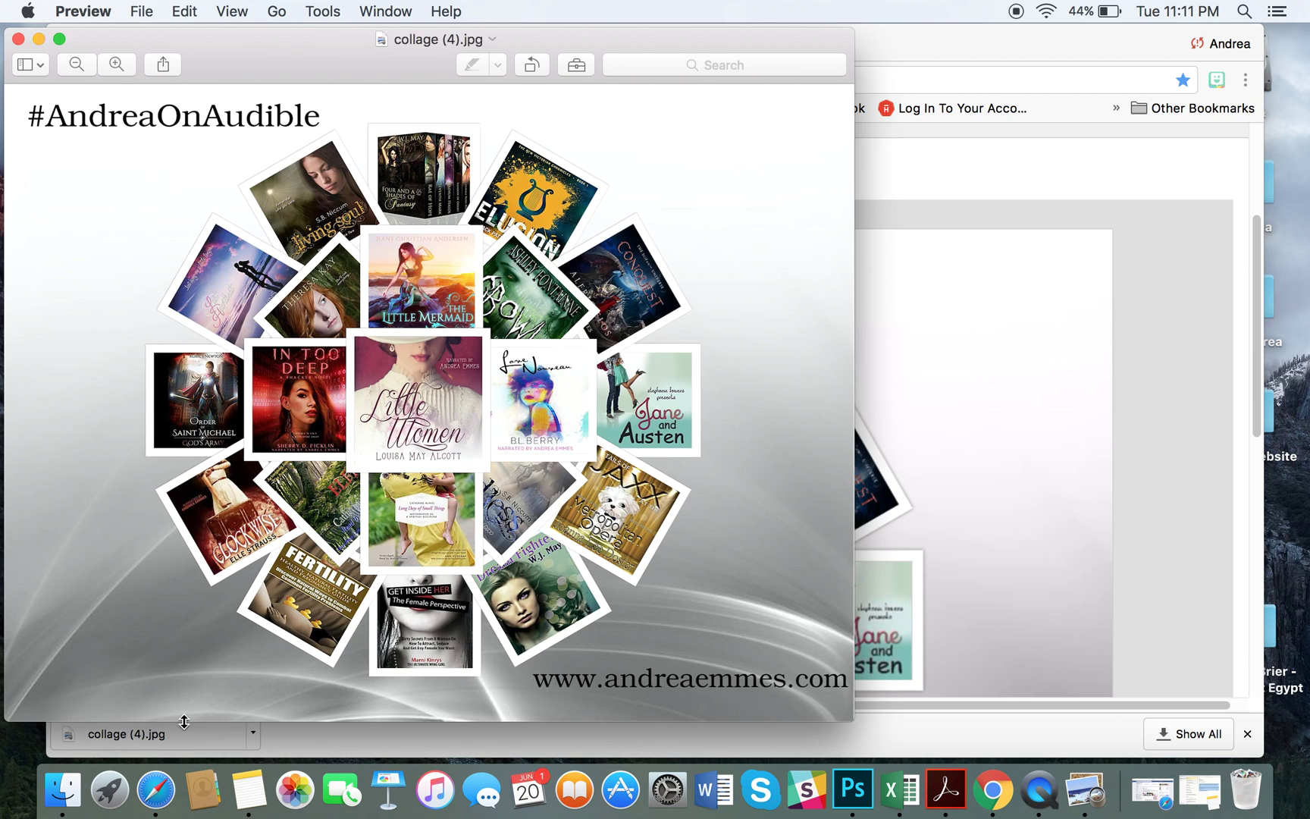